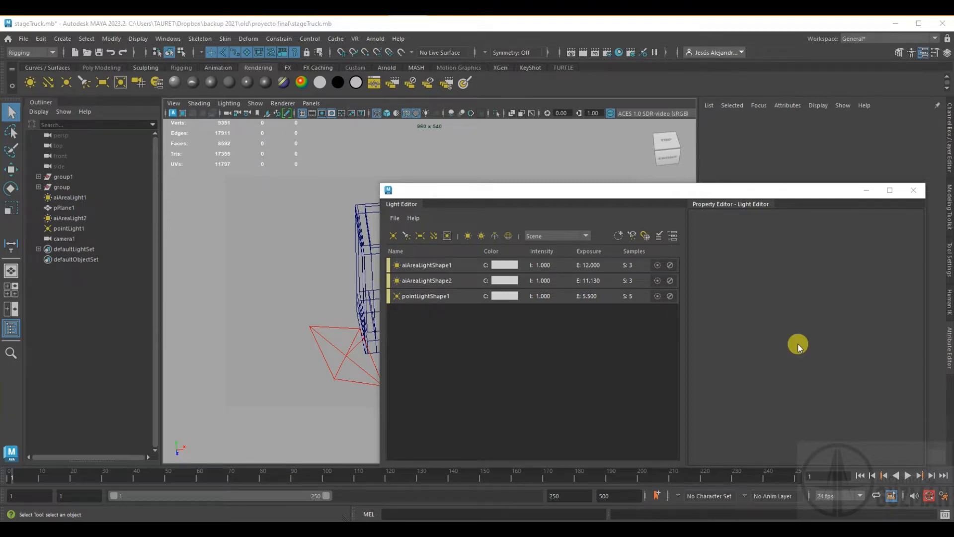
# Detach the Arnold Lights list as a floating window and park it clear of the viewport and Light Editor
pyautogui.click(376, 38)
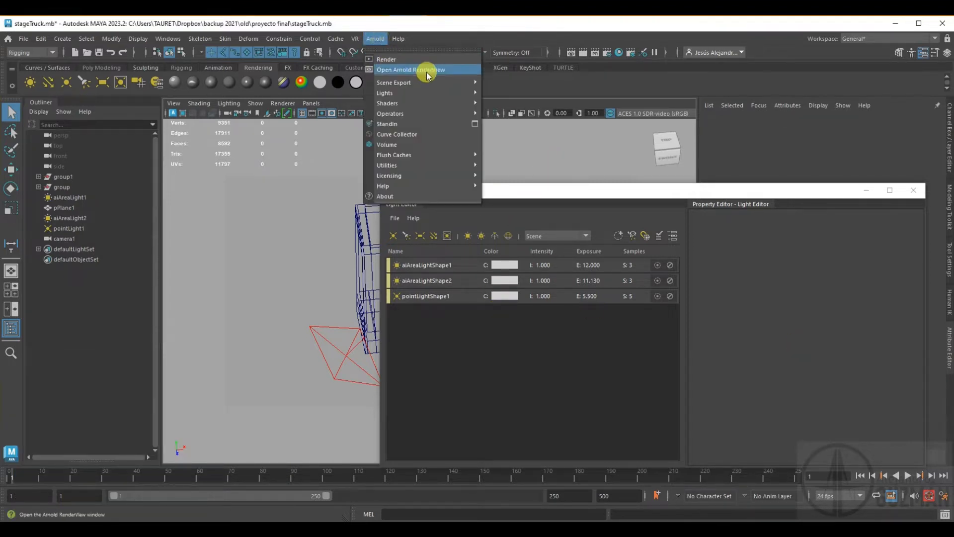
pyautogui.moveTo(448, 93)
pyautogui.click(497, 84)
pyautogui.moveTo(521, 69); pyautogui.dragTo(792, 33)
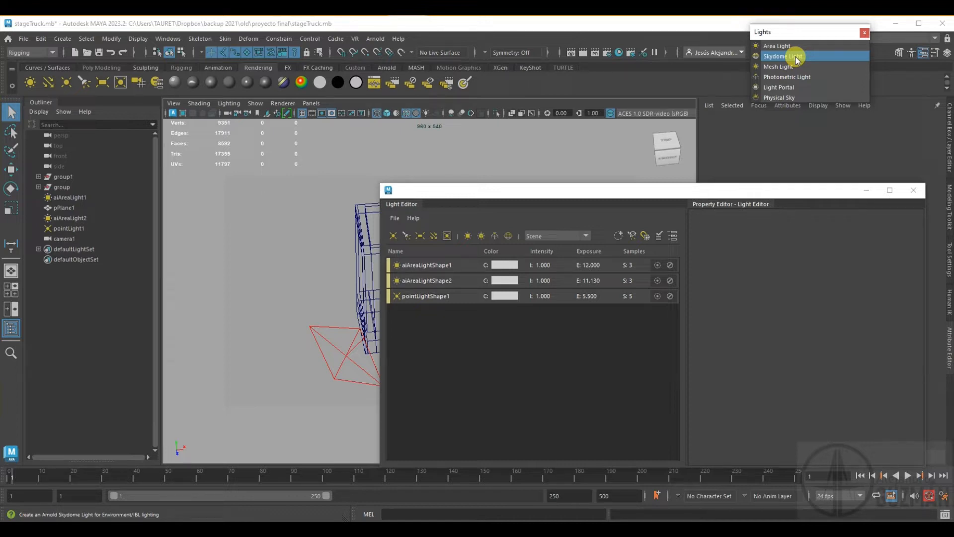
pyautogui.click(670, 265)
pyautogui.click(670, 265)
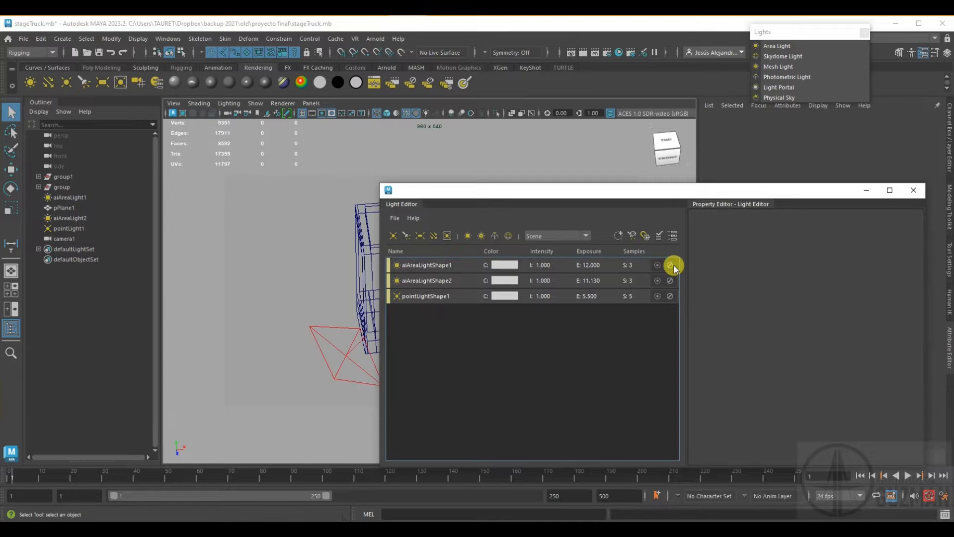
# Start an Arnold render of the scene and display it through cameraShape1
pyautogui.click(376, 39)
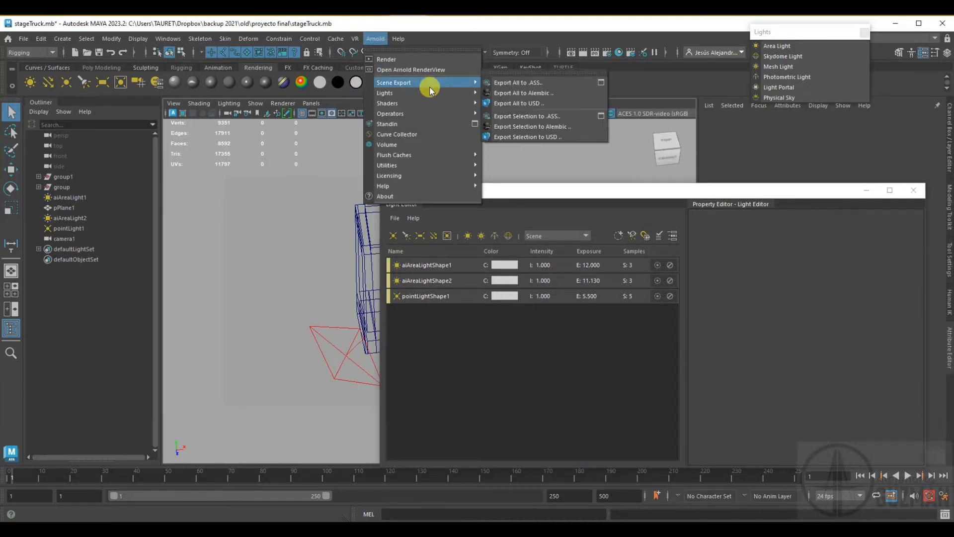
pyautogui.click(431, 60)
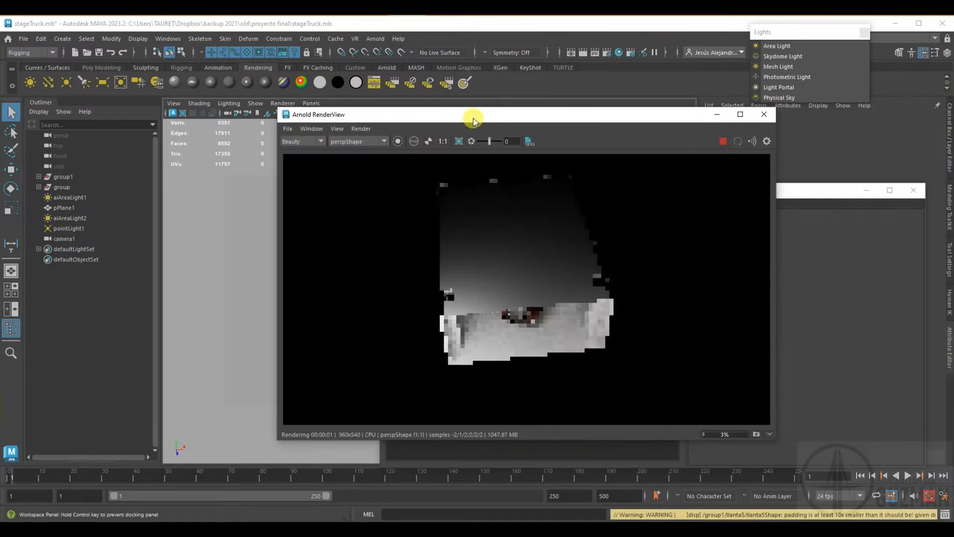
pyautogui.moveTo(468, 117); pyautogui.dragTo(358, 133)
pyautogui.click(222, 161)
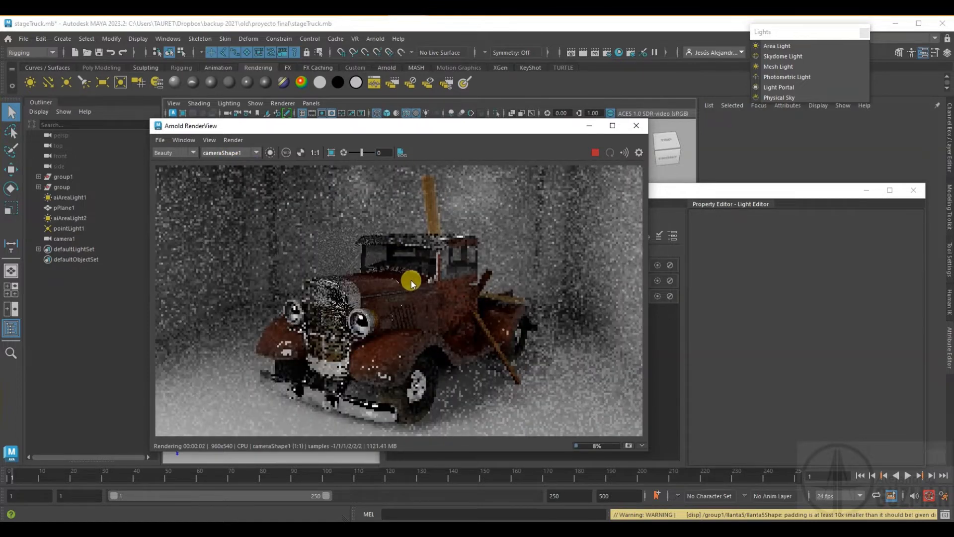
# Shrink and reposition the Arnold RenderView with the whole truck image framed in it, and close the Light Editor
pyautogui.moveTo(647, 462); pyautogui.dragTo(510, 403)
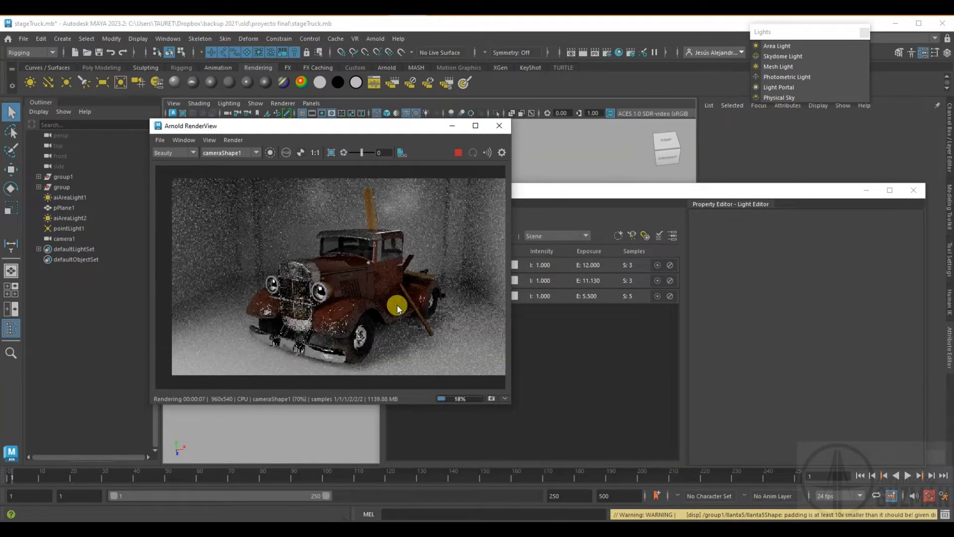
pyautogui.moveTo(367, 130); pyautogui.dragTo(277, 160)
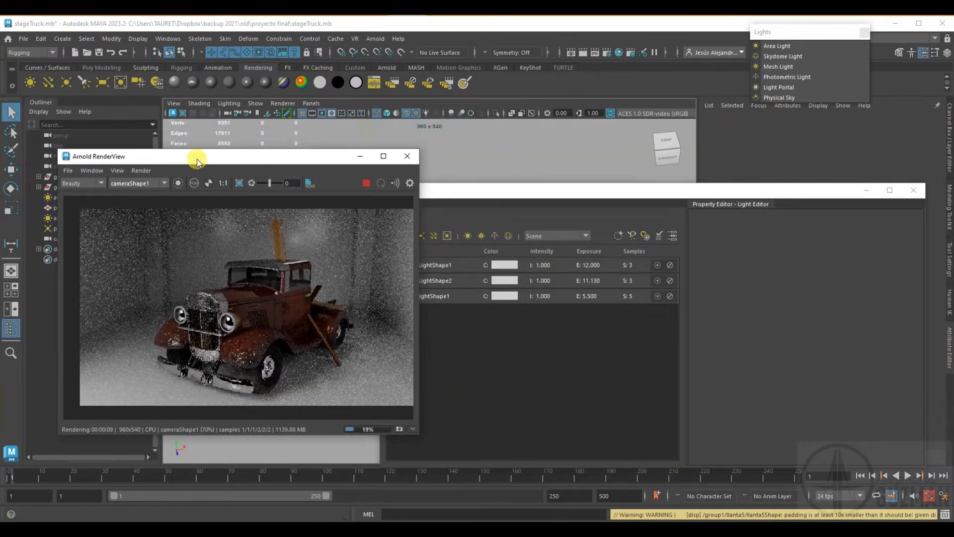
pyautogui.moveTo(186, 159); pyautogui.dragTo(211, 160)
pyautogui.moveTo(439, 435); pyautogui.dragTo(431, 427)
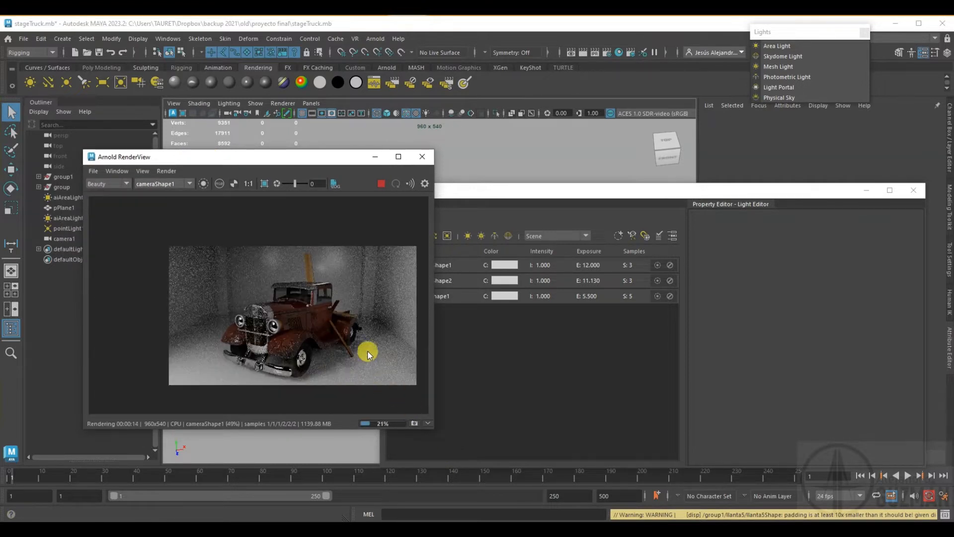
pyautogui.moveTo(429, 426); pyautogui.dragTo(403, 404)
pyautogui.moveTo(322, 341); pyautogui.dragTo(292, 334)
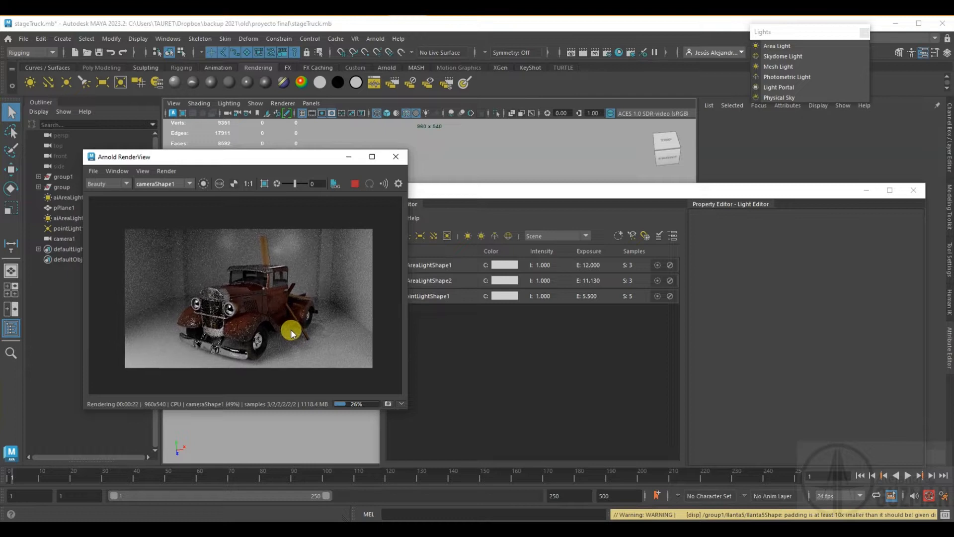
pyautogui.moveTo(563, 195); pyautogui.dragTo(589, 164)
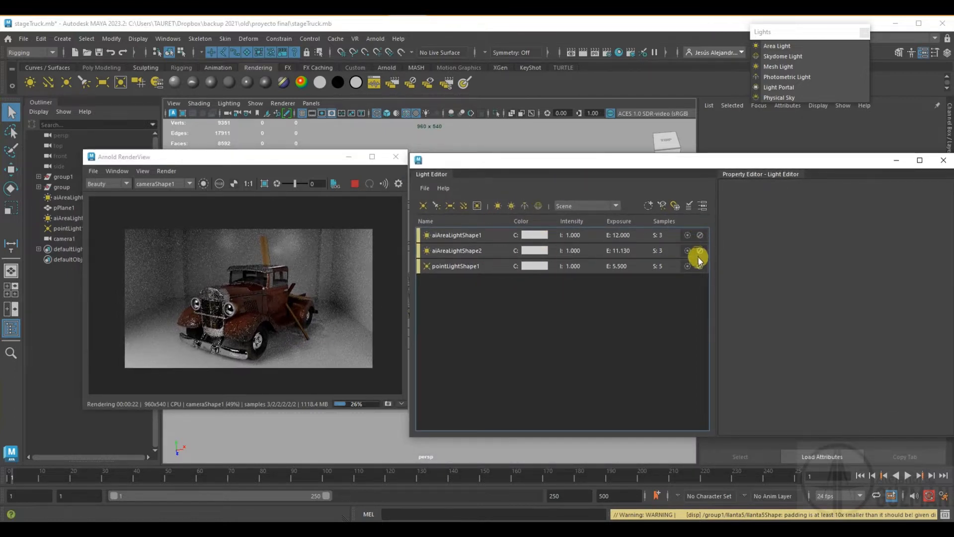
pyautogui.click(944, 161)
# Create a directional light and enlarge its icon to a uniform scale of about 26.5
pyautogui.keyDown('alt'); pyautogui.moveTo(445, 228); pyautogui.dragTo(555, 304); pyautogui.keyUp('alt')
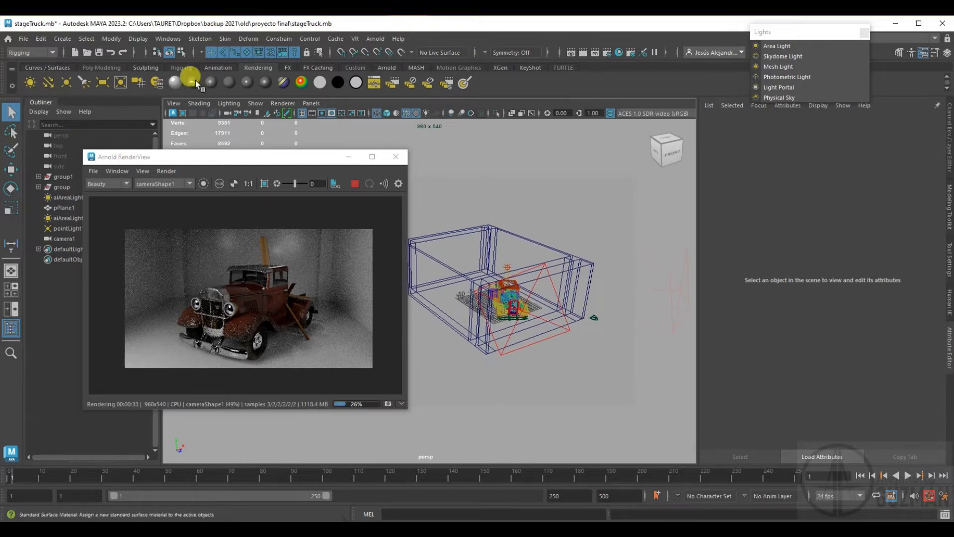
pyautogui.click(47, 85)
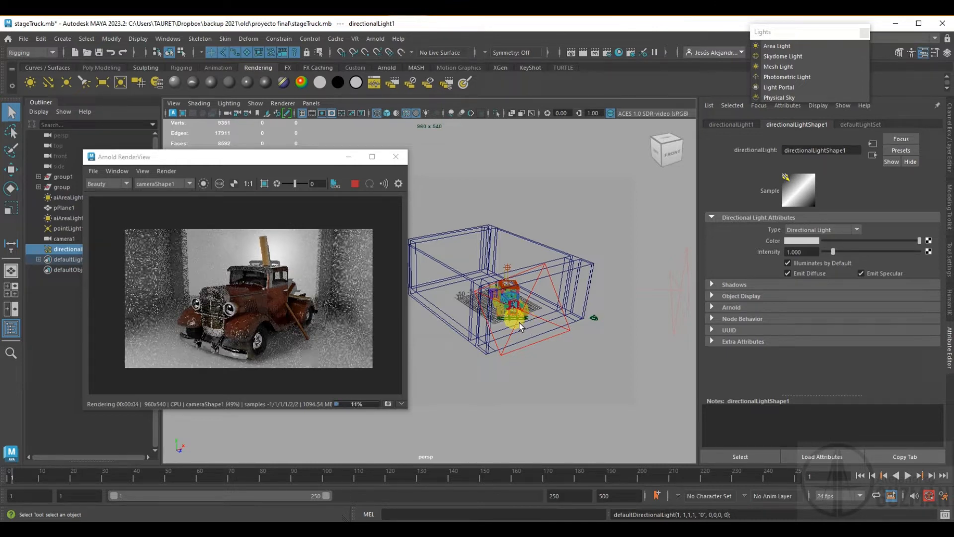
pyautogui.press('e')
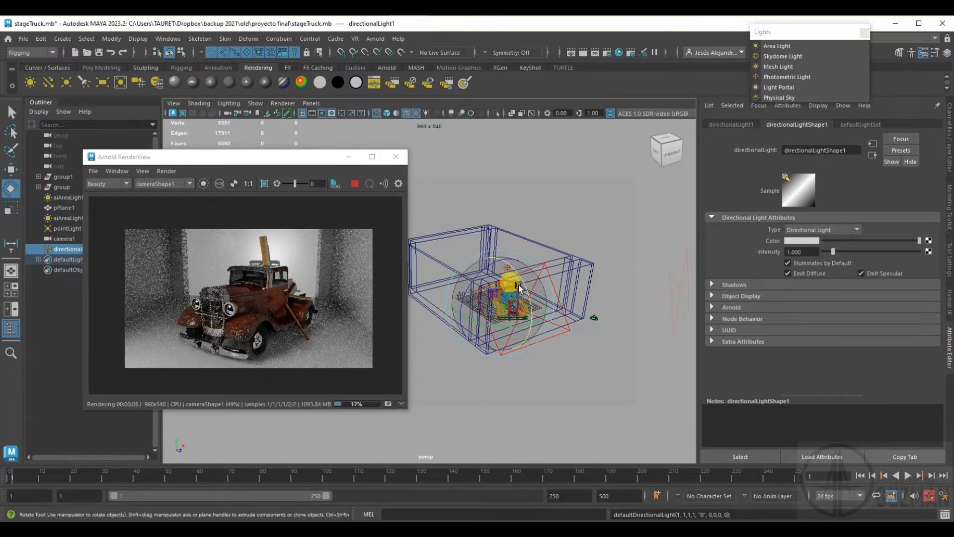
pyautogui.moveTo(527, 300)
pyautogui.mouseDown()
pyautogui.moveTo(530, 341)
pyautogui.moveTo(520, 287)
pyautogui.mouseUp()
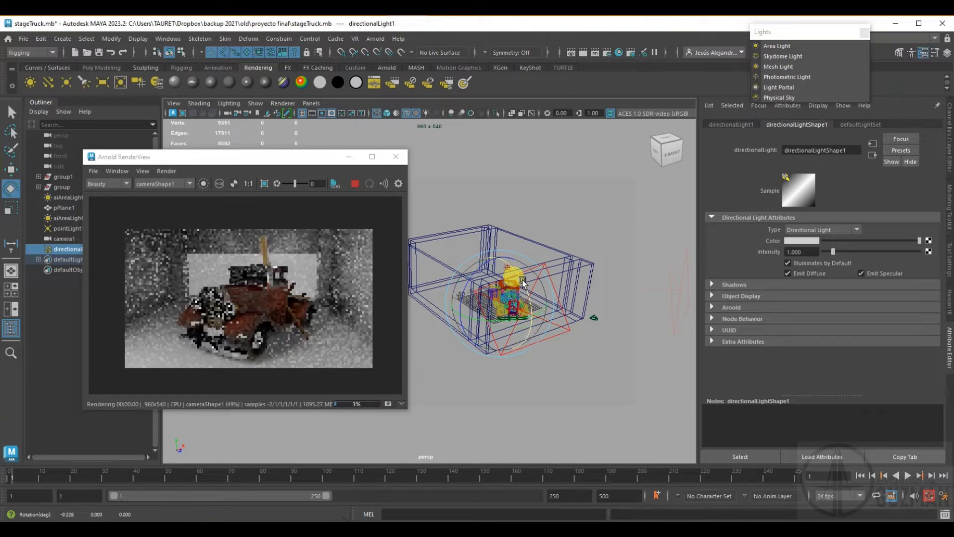
pyautogui.press('r')
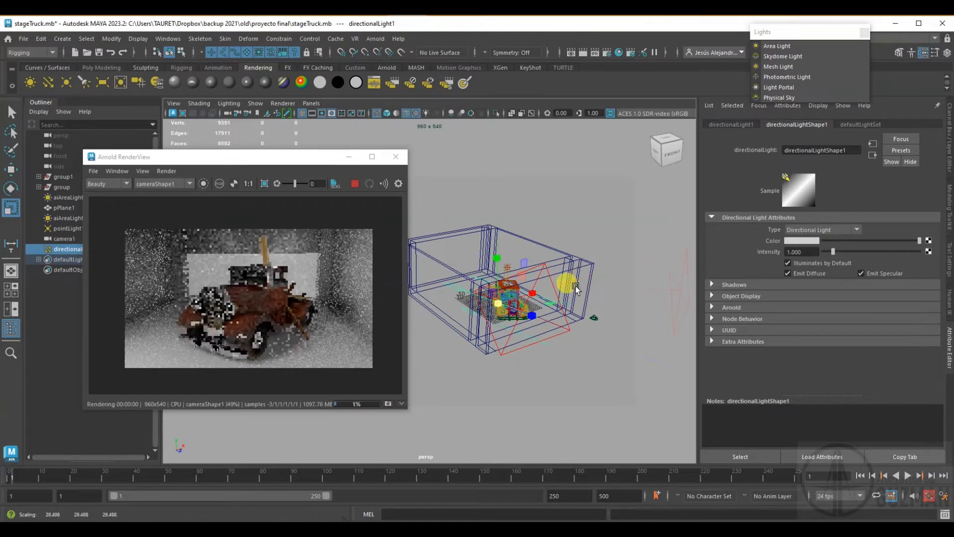
# Move the directional light to about -37.85 in X and tilt it to about -43 degrees in X
pyautogui.press('e')
pyautogui.moveTo(529, 298); pyautogui.dragTo(518, 268)
pyautogui.press('w')
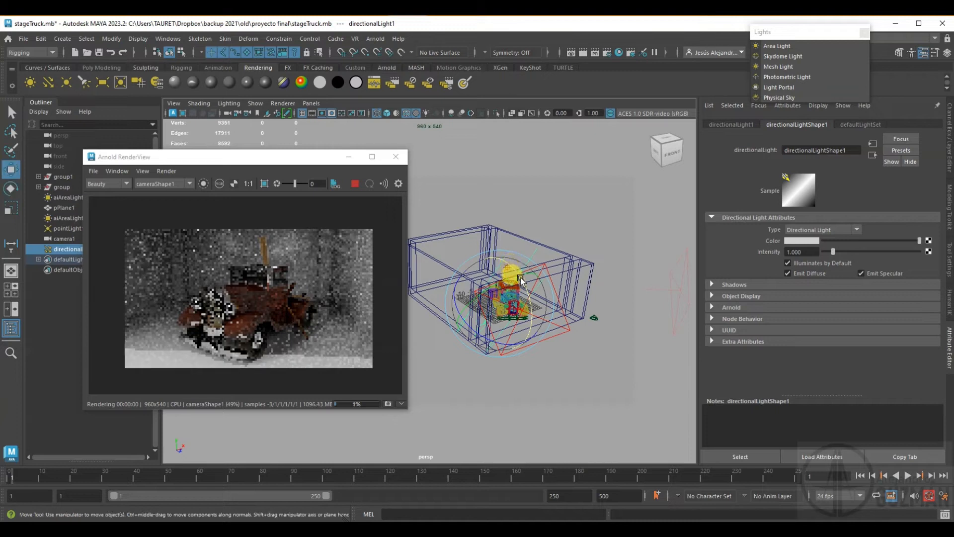
pyautogui.moveTo(539, 297); pyautogui.dragTo(447, 322)
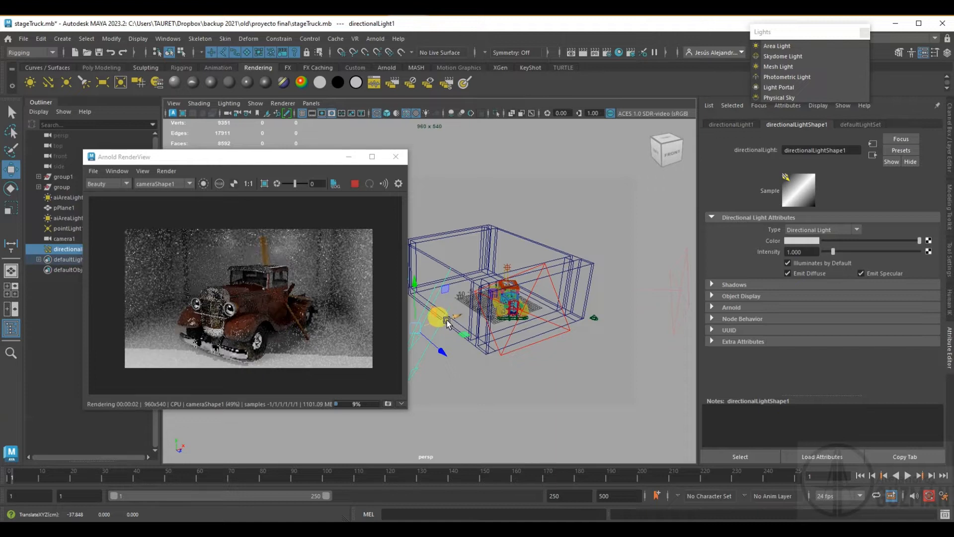
pyautogui.press('r')
pyautogui.press('e')
pyautogui.moveTo(441, 315); pyautogui.dragTo(427, 337)
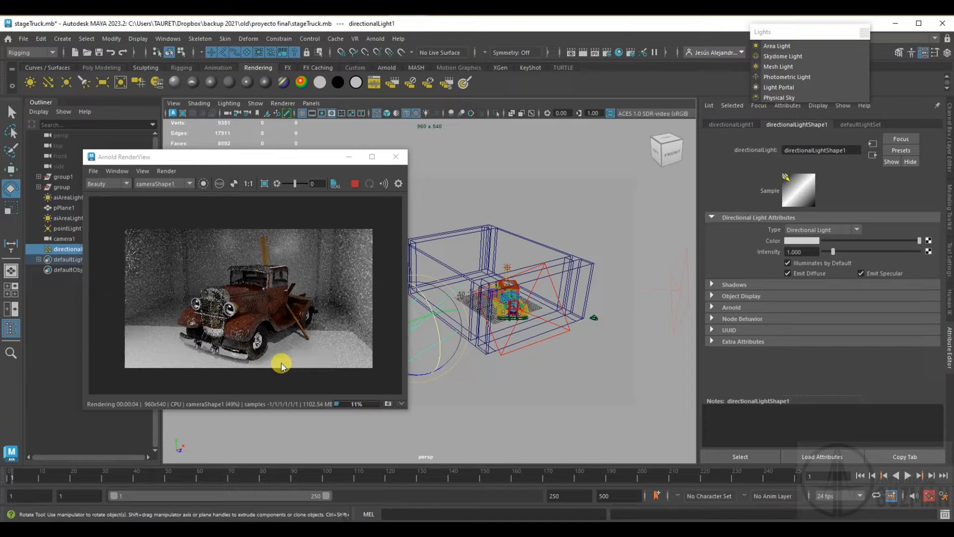
# Set the directional light's Arnold exposure to about 1.33, samples to 3 and angle to about 6.1
pyautogui.click(732, 307)
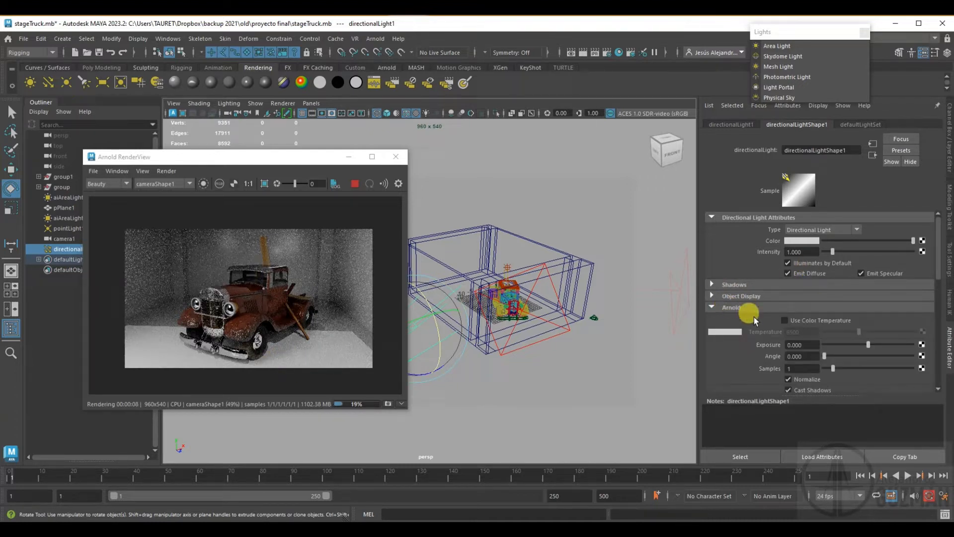
pyautogui.scroll(-2, 862, 323)
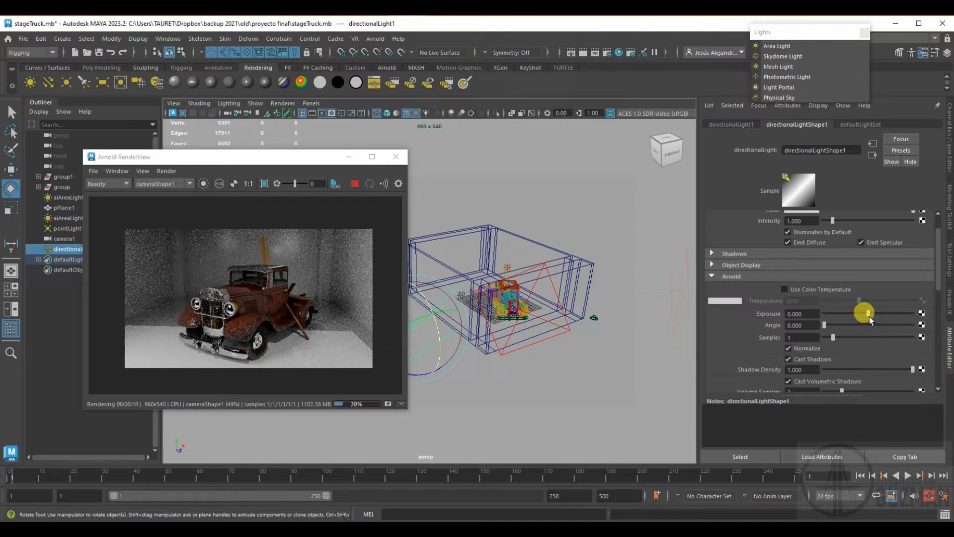
pyautogui.moveTo(869, 316)
pyautogui.mouseDown()
pyautogui.moveTo(892, 315)
pyautogui.moveTo(880, 315)
pyautogui.mouseUp()
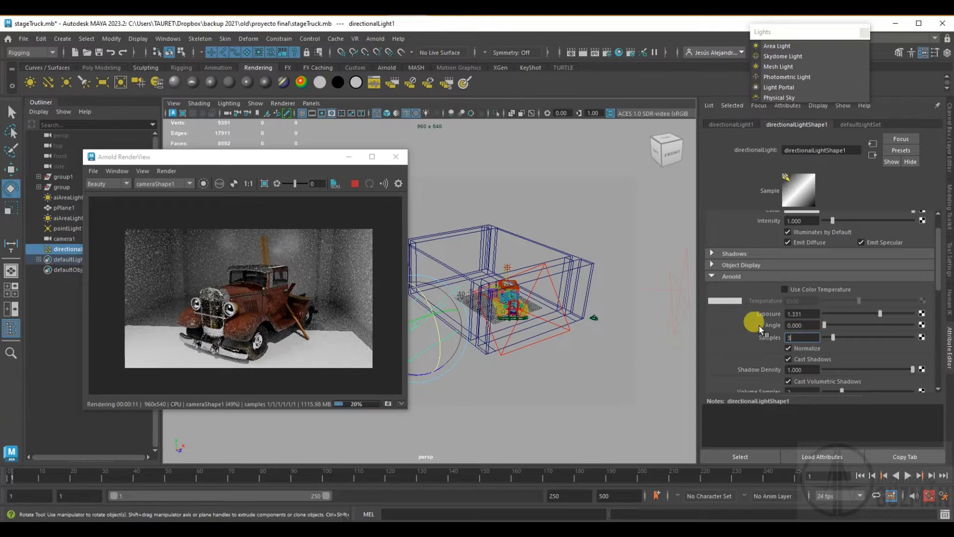
pyautogui.press('Return')
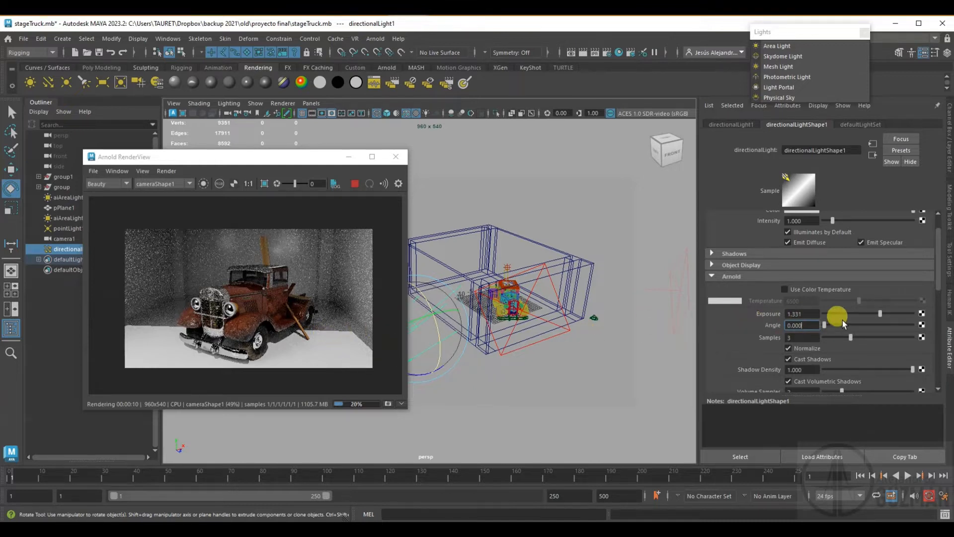
pyautogui.moveTo(826, 327); pyautogui.dragTo(878, 329)
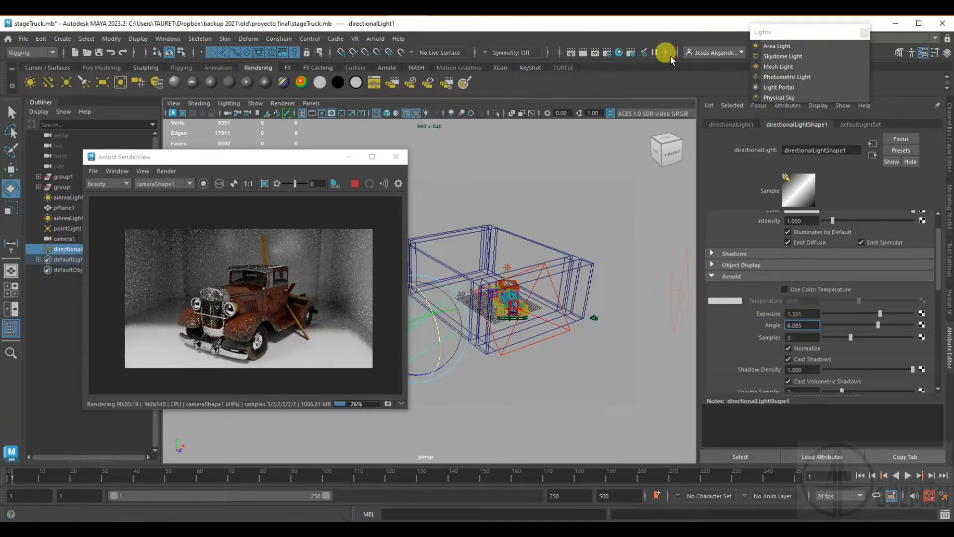
# Disable aiAreaLightShape1, aiAreaLightShape2 and pointLightShape1 in the Light Editor and close it
pyautogui.click(643, 53)
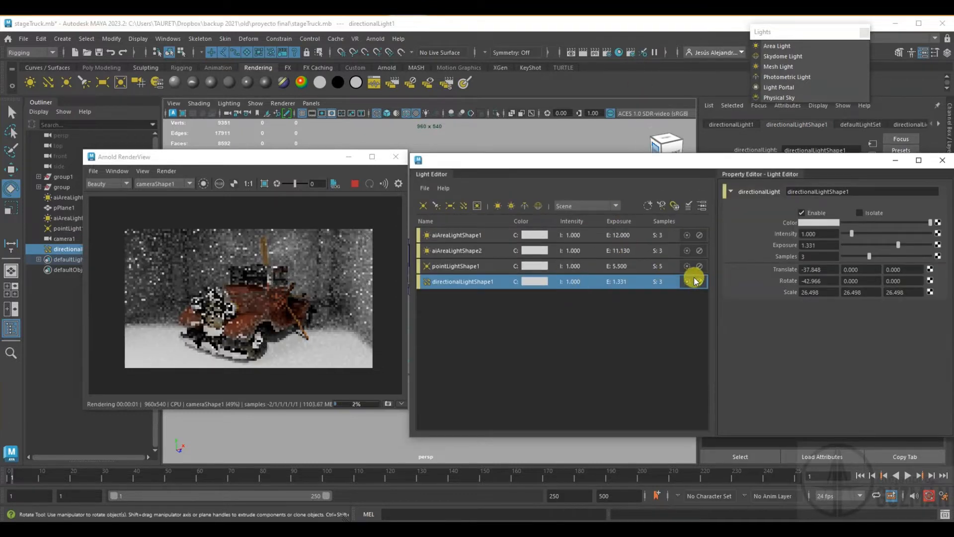
pyautogui.click(700, 235)
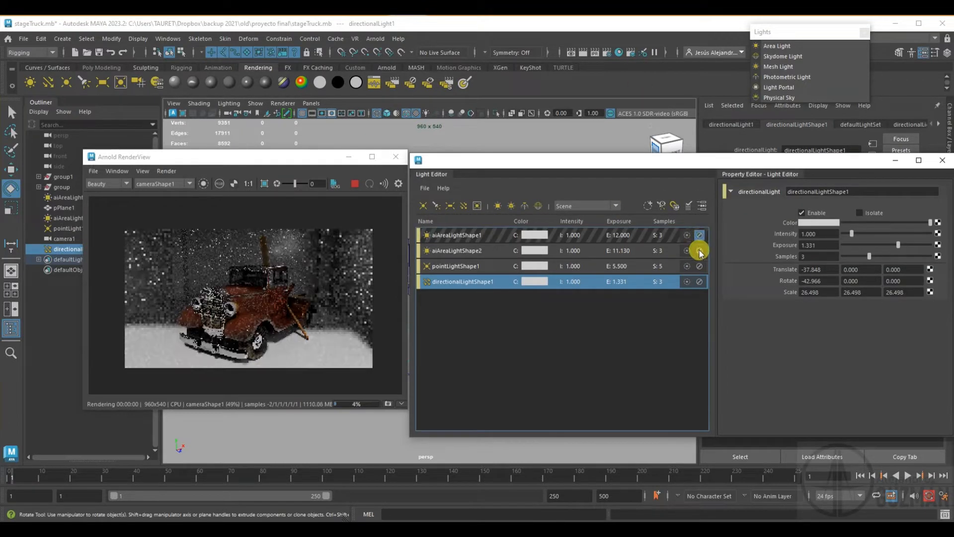
pyautogui.click(699, 251)
pyautogui.click(699, 265)
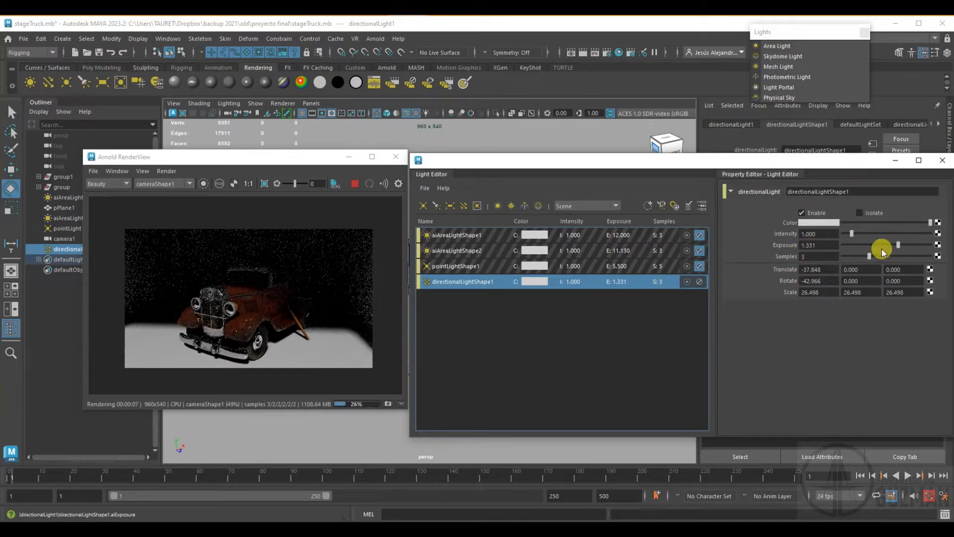
pyautogui.click(941, 169)
# Reselect the directional light, raise its Arnold angle to about 8.2 and save the scene
pyautogui.click(667, 330)
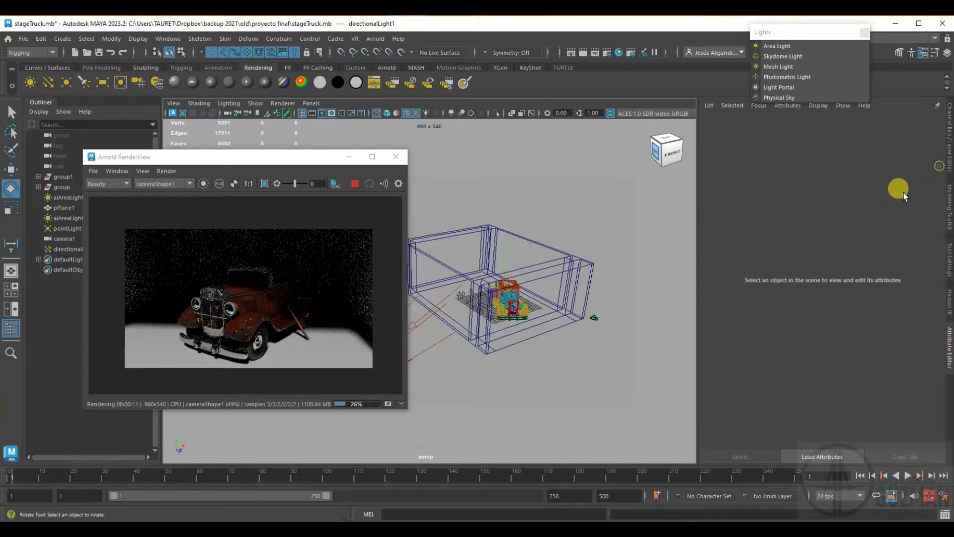
pyautogui.click(434, 347)
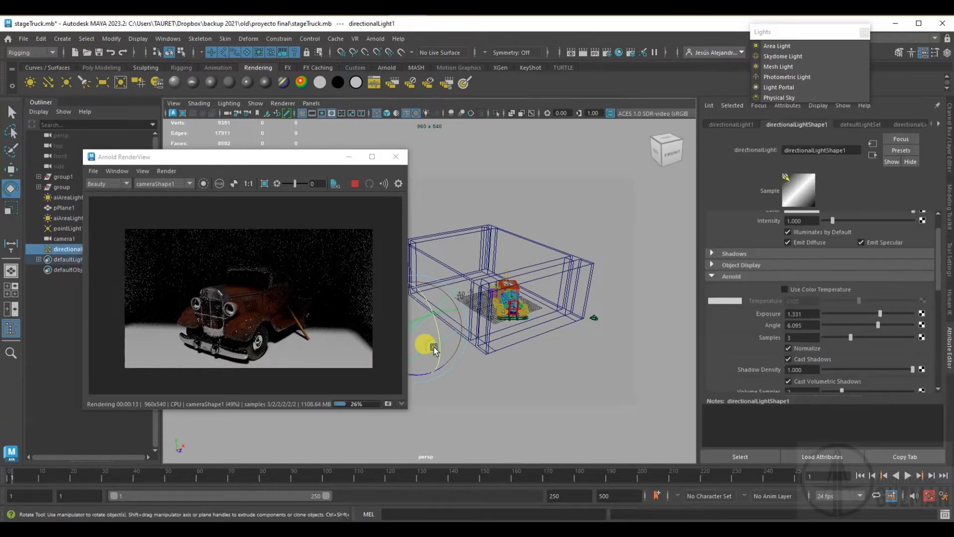
pyautogui.moveTo(887, 326); pyautogui.dragTo(894, 326)
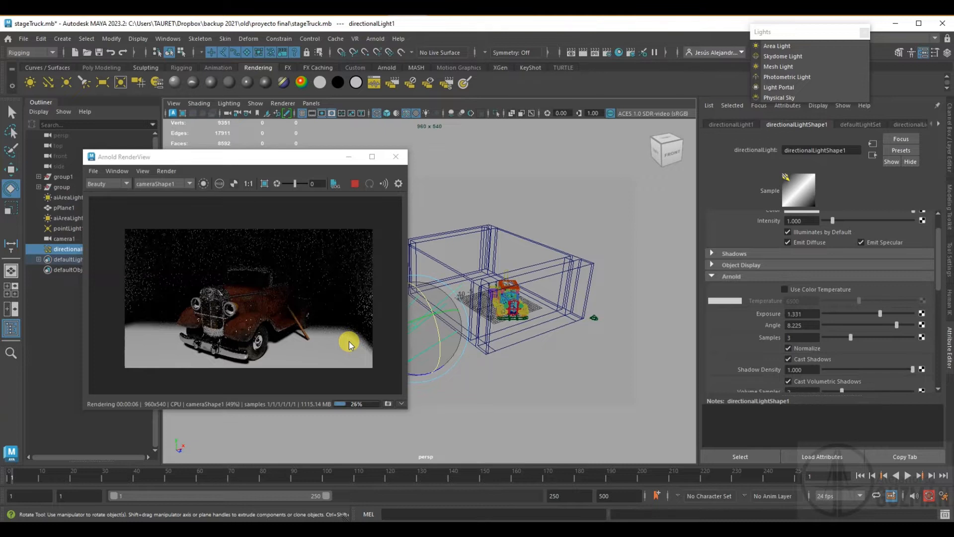
pyautogui.click(98, 53)
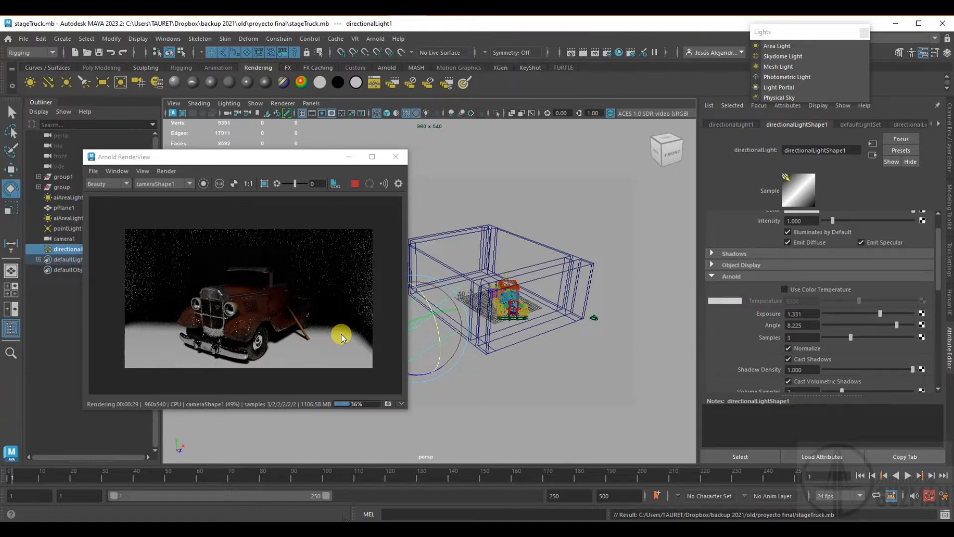
# Disable directionalLightShape1 in the Light Editor and add a spot light to the scene
pyautogui.scroll(-3, 742, 353)
pyautogui.scroll(-3, 750, 357)
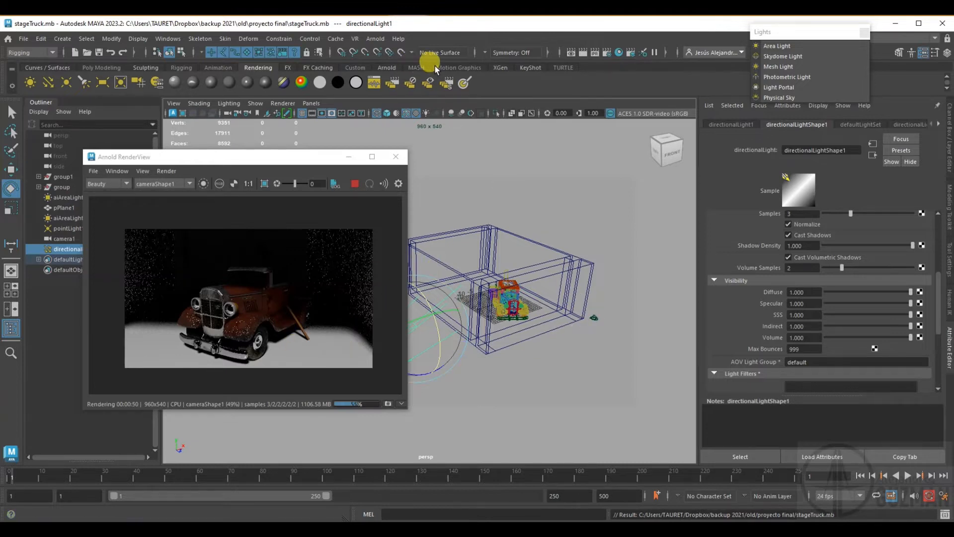
pyautogui.click(642, 52)
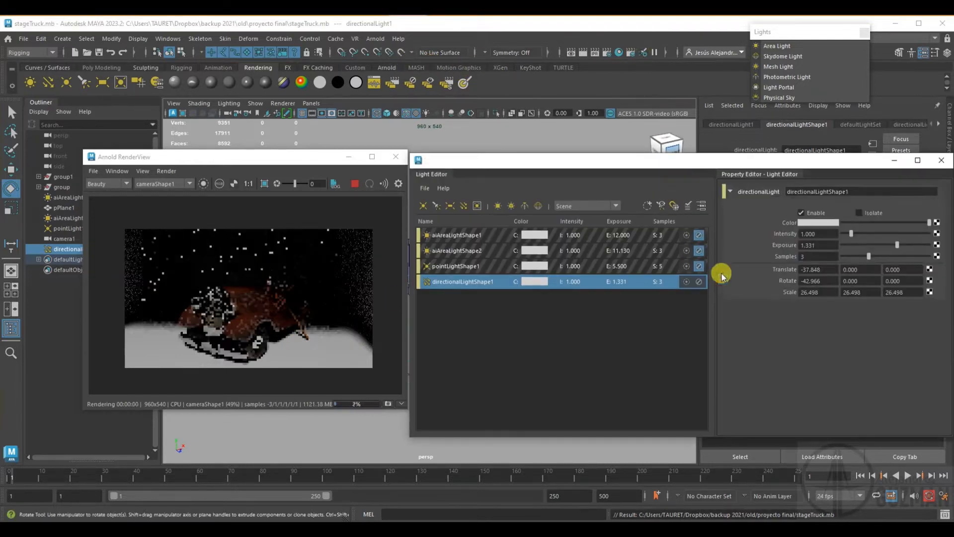
pyautogui.click(699, 282)
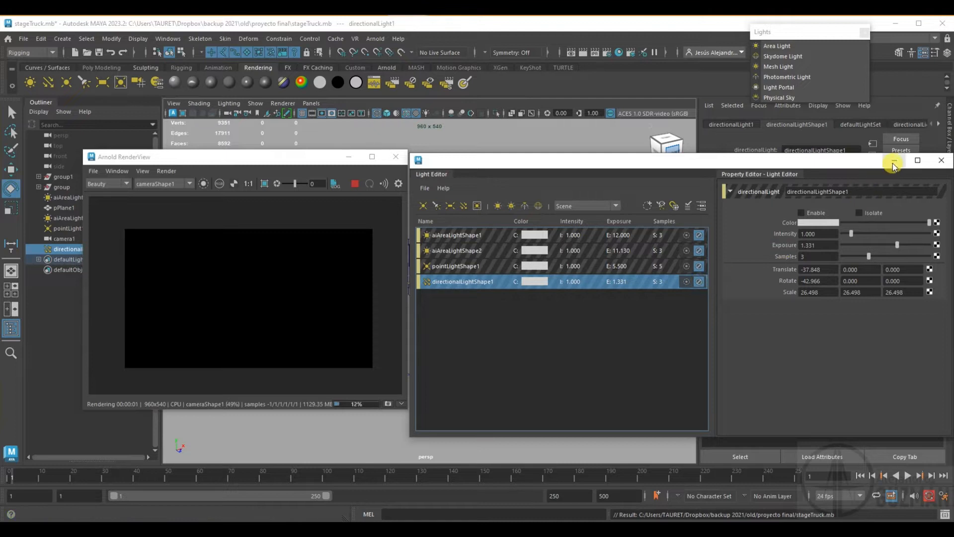
pyautogui.click(82, 82)
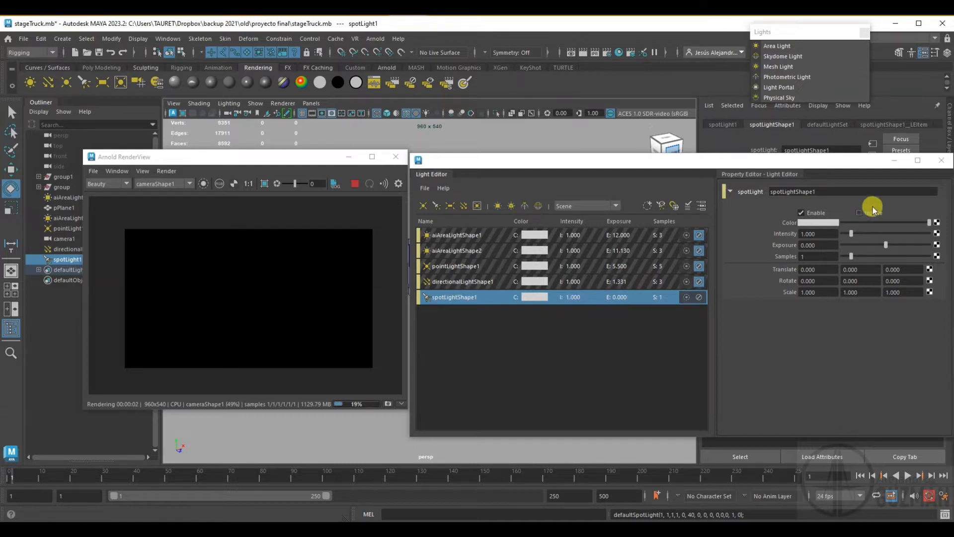
# Close the Light Editor, select the spot light, and move and rotate it in front of the truck near the camera
pyautogui.click(940, 160)
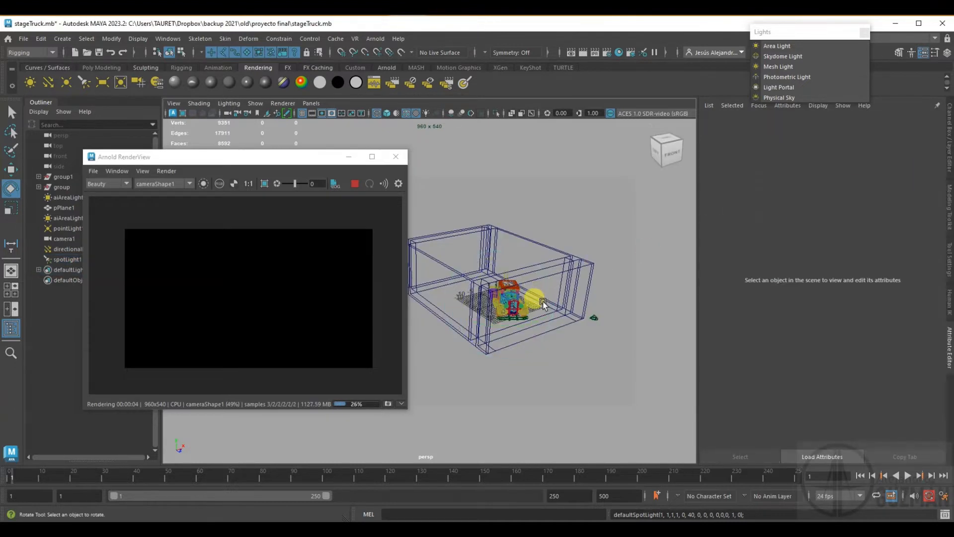
pyautogui.click(62, 258)
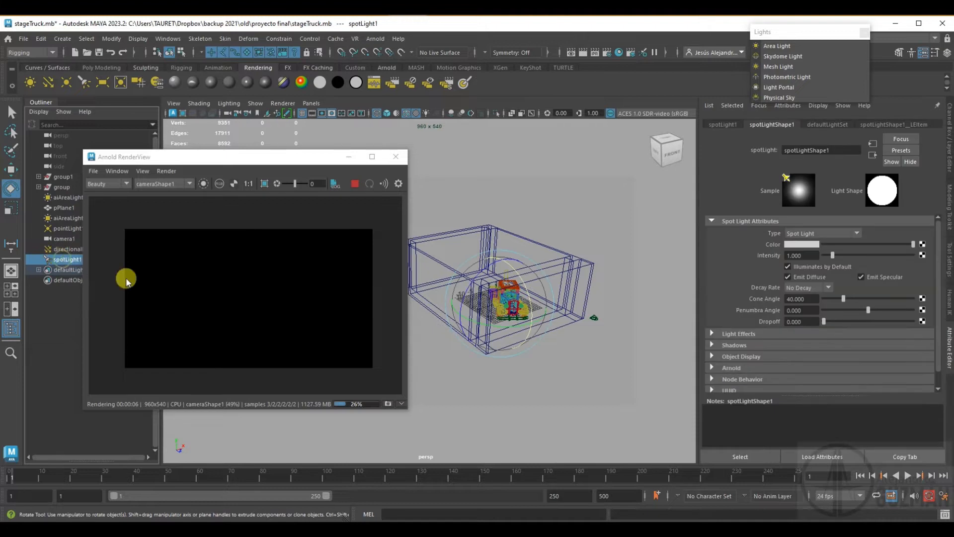
pyautogui.press('w')
pyautogui.moveTo(528, 328); pyautogui.dragTo(609, 383)
pyautogui.moveTo(570, 297); pyautogui.dragTo(570, 263)
pyautogui.press('e')
pyautogui.moveTo(603, 313)
pyautogui.mouseDown()
pyautogui.moveTo(591, 288)
pyautogui.moveTo(600, 297)
pyautogui.mouseUp()
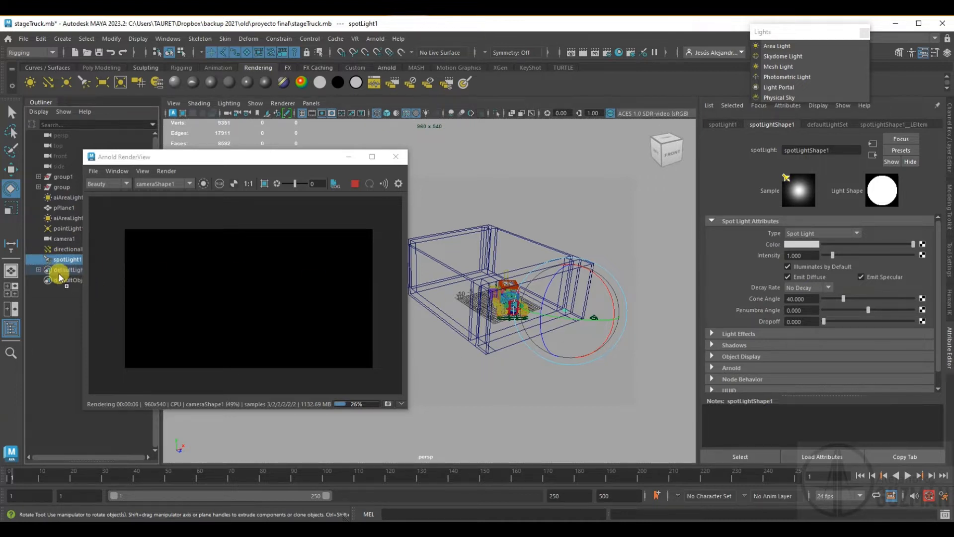
# Look through the spot light and adjust its view so it aims down at the truck from the front, restarting the Arnold render
pyautogui.moveTo(58, 257); pyautogui.dragTo(463, 374, button='middle')
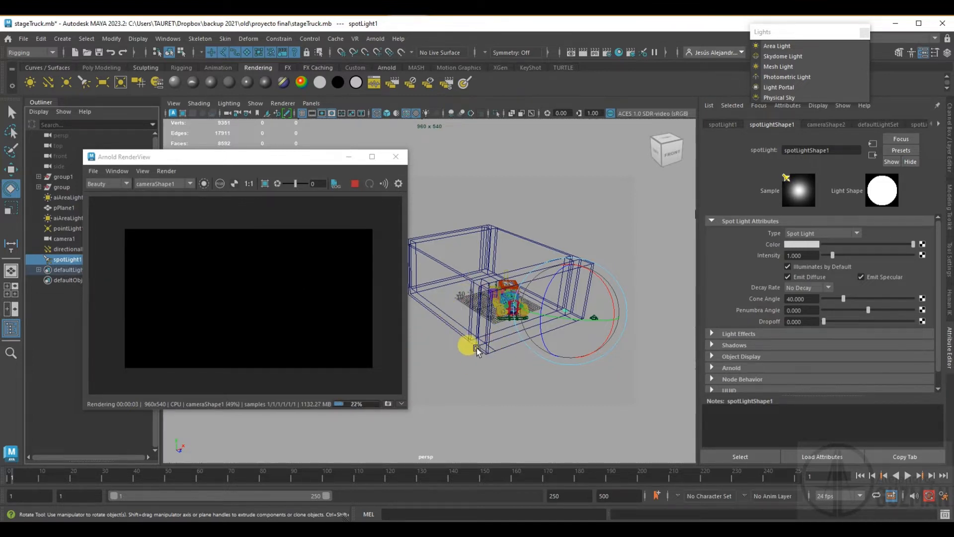
pyautogui.moveTo(244, 162); pyautogui.dragTo(279, 213)
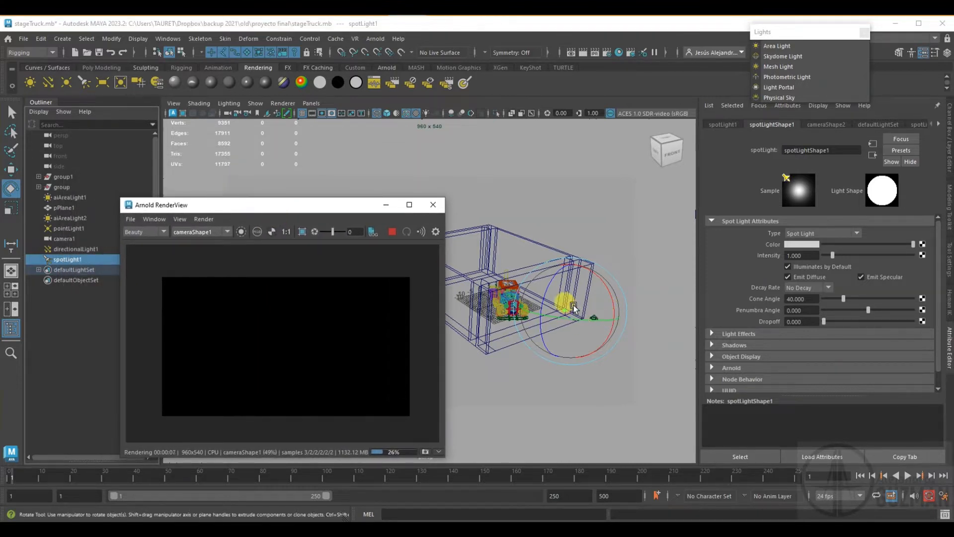
pyautogui.click(311, 104)
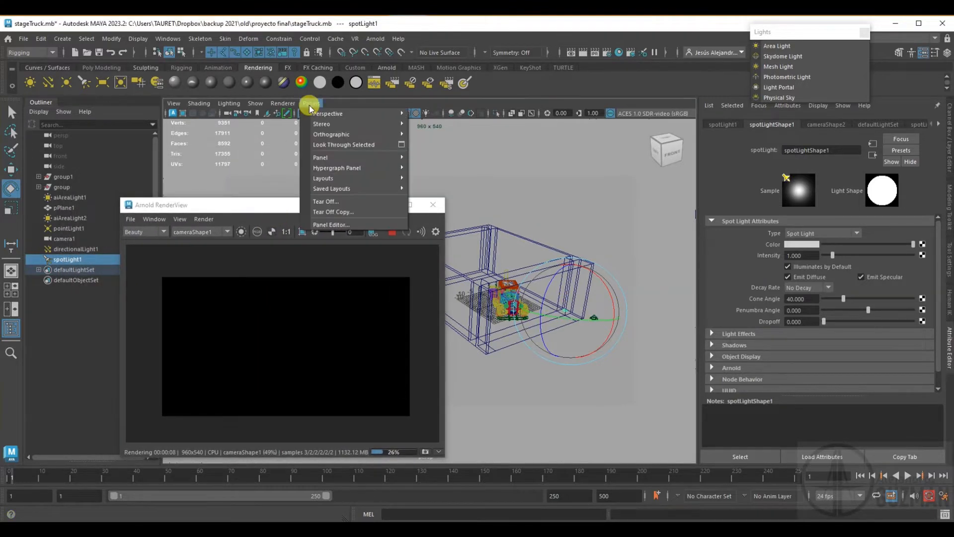
pyautogui.click(354, 145)
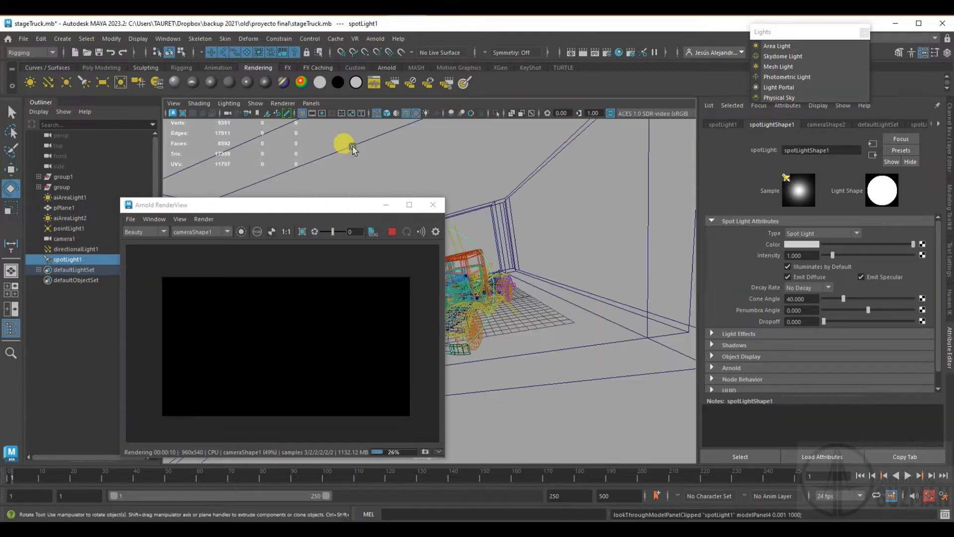
pyautogui.keyDown('alt'); pyautogui.moveTo(564, 300); pyautogui.dragTo(243, 205); pyautogui.keyUp('alt')
pyautogui.click(339, 230)
pyautogui.keyDown('alt'); pyautogui.moveTo(477, 278); pyautogui.dragTo(458, 302); pyautogui.keyUp('alt')
pyautogui.keyDown('alt'); pyautogui.moveTo(458, 303); pyautogui.dragTo(517, 354, button='right'); pyautogui.keyUp('alt')
pyautogui.keyDown('alt'); pyautogui.moveTo(518, 354); pyautogui.dragTo(517, 279); pyautogui.keyUp('alt')
pyautogui.click(338, 229)
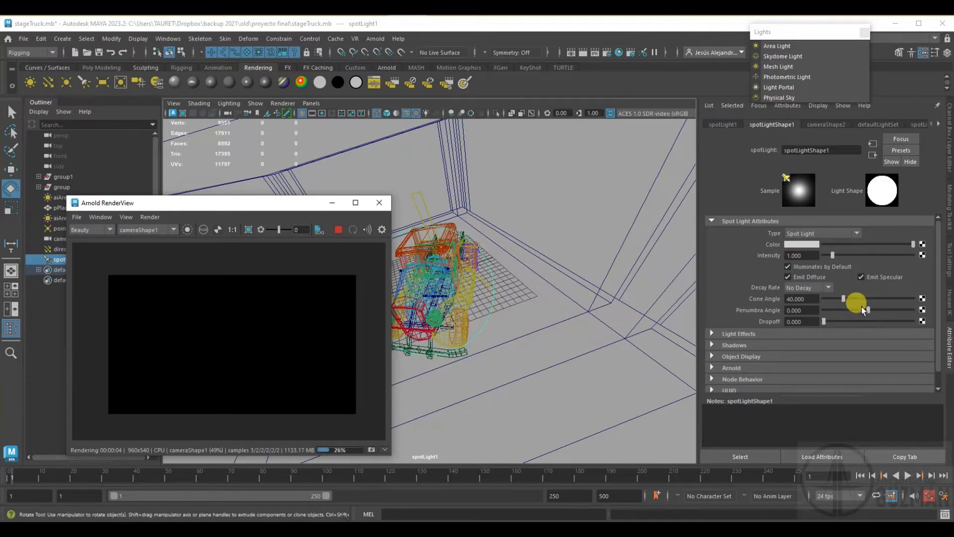
# Widen the spot light's cone angle to about 70.5, try an Arnold exposure of 15 and lower it to about 10.3
pyautogui.moveTo(847, 297); pyautogui.dragTo(863, 298)
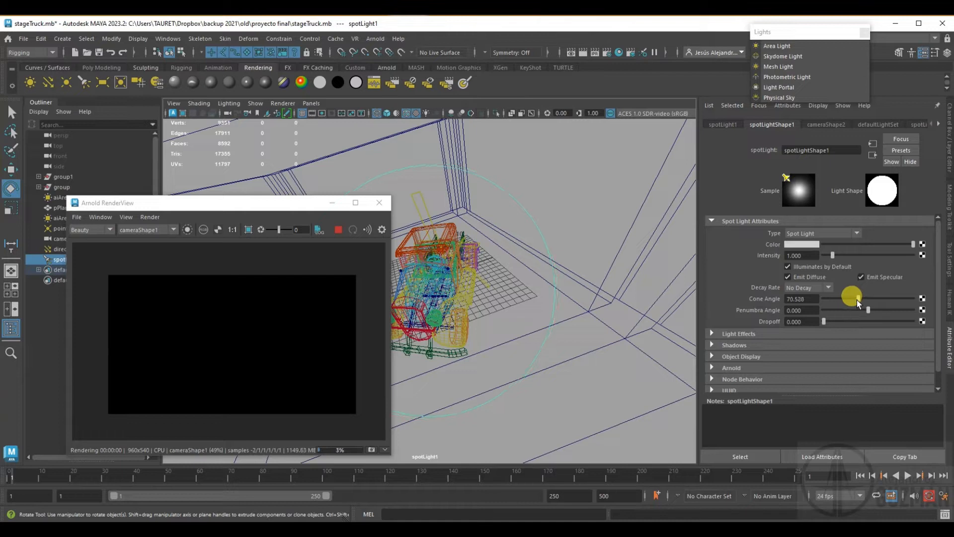
pyautogui.click(713, 365)
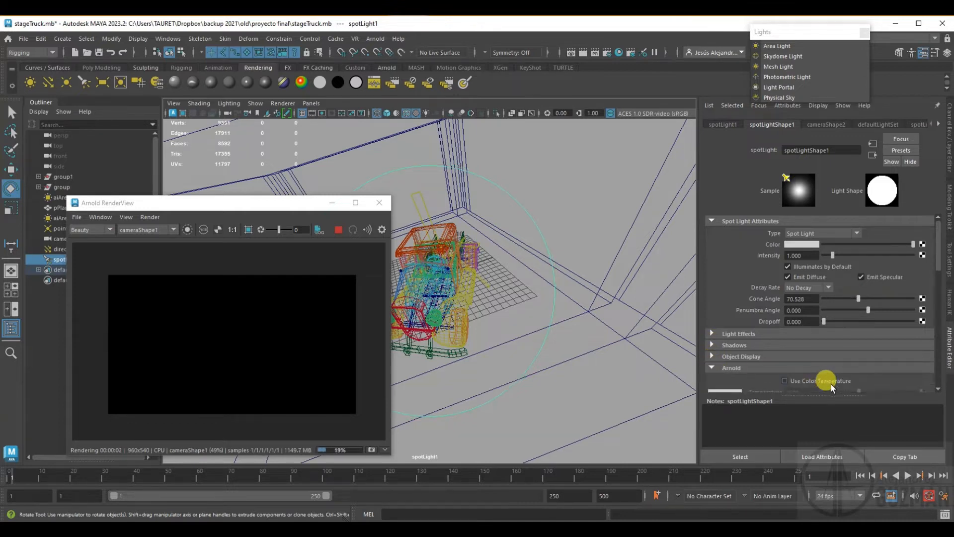
pyautogui.scroll(-1, 831, 384)
pyautogui.moveTo(864, 377); pyautogui.dragTo(920, 373)
pyautogui.doubleClick(800, 374)
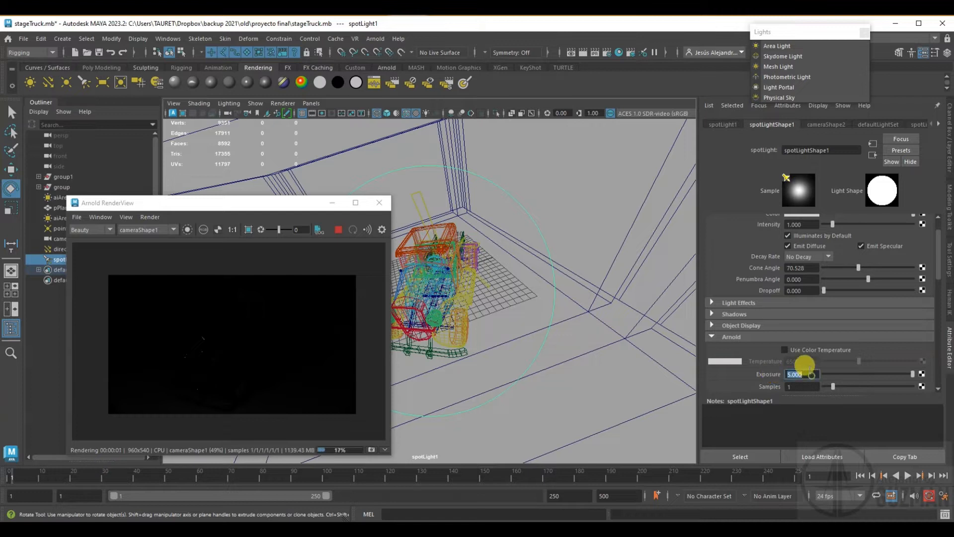
pyautogui.write('15')
pyautogui.press('Return')
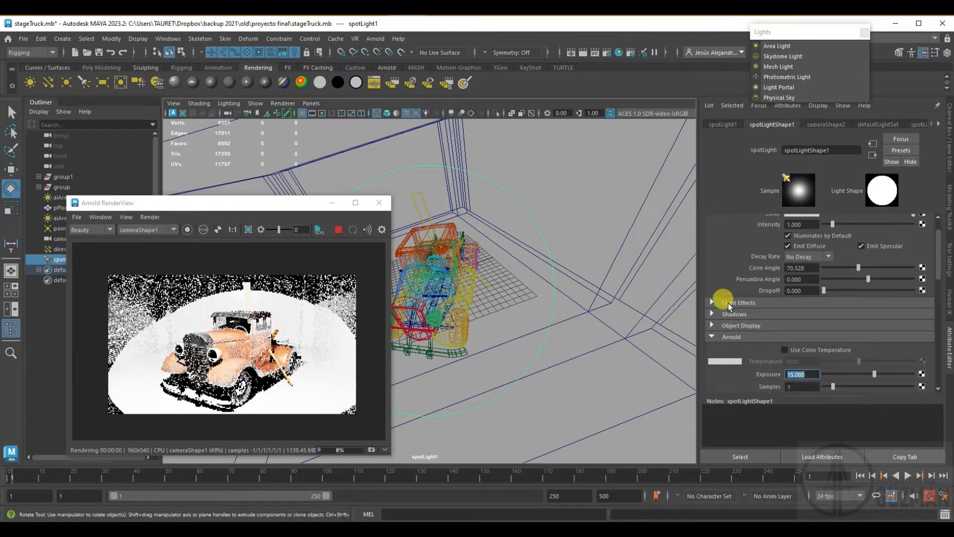
pyautogui.moveTo(873, 374); pyautogui.dragTo(862, 379)
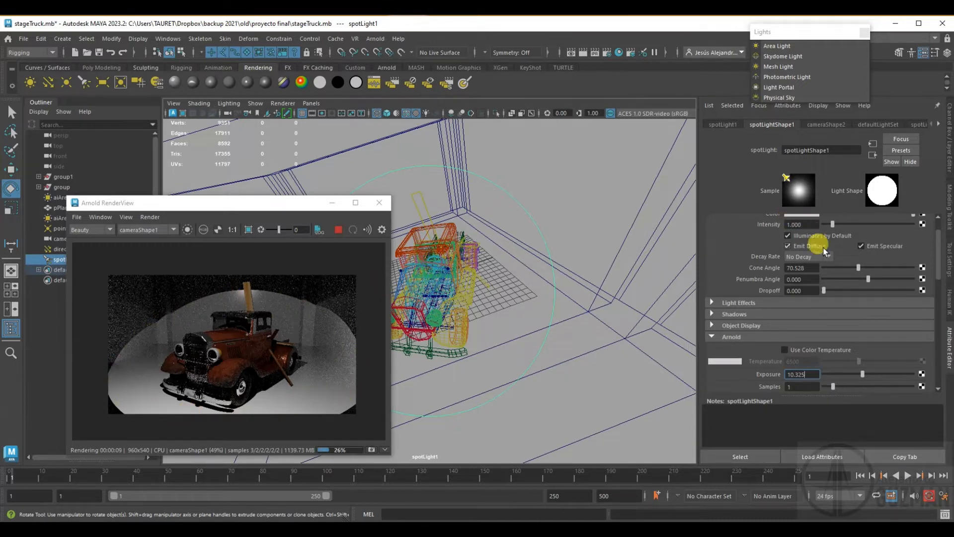
# Soften the spot light's edge with a penumbra angle of about 8.95 and narrow its cone angle to about 52.6
pyautogui.scroll(2, 858, 256)
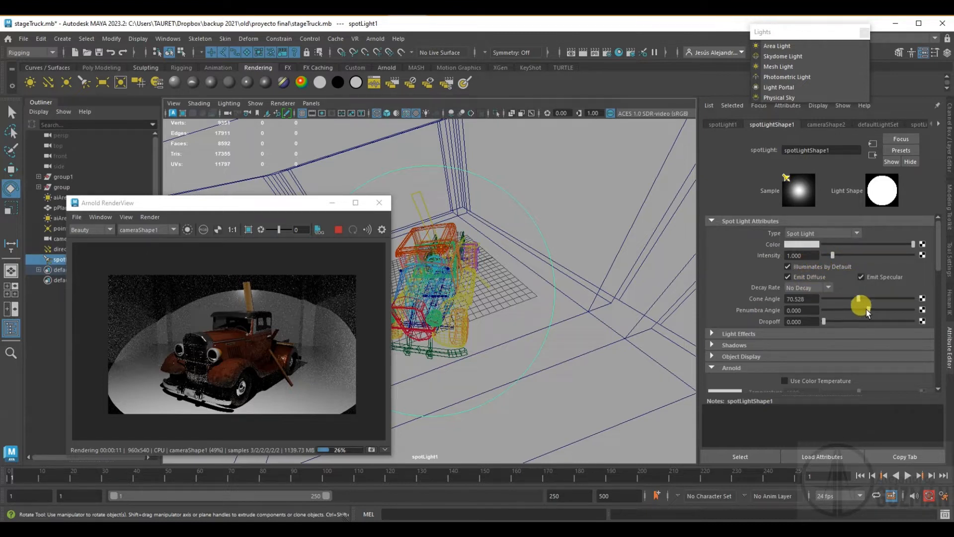
pyautogui.moveTo(869, 309)
pyautogui.mouseDown()
pyautogui.moveTo(908, 308)
pyautogui.moveTo(854, 300)
pyautogui.mouseUp()
pyautogui.moveTo(905, 321); pyautogui.dragTo(908, 311)
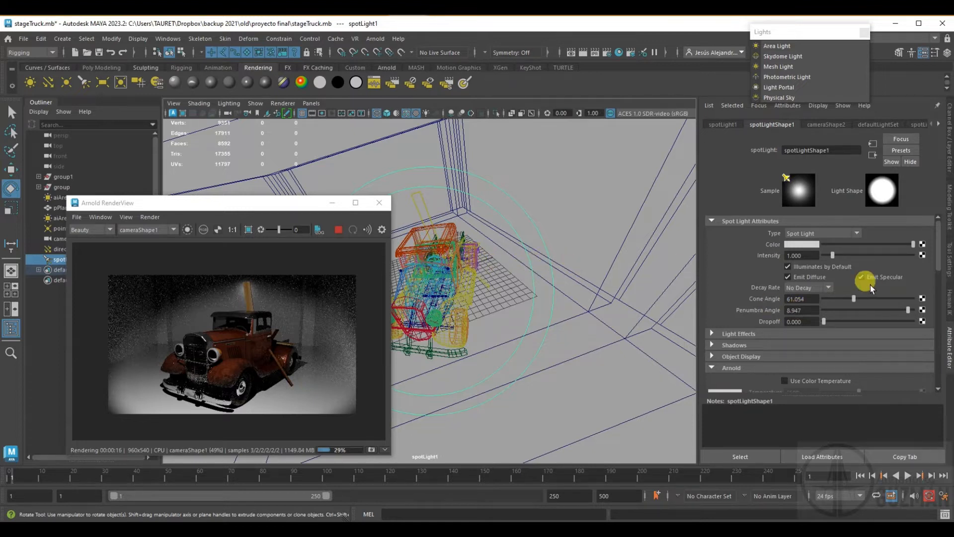
pyautogui.moveTo(855, 299)
pyautogui.mouseDown()
pyautogui.moveTo(833, 297)
pyautogui.moveTo(857, 296)
pyautogui.moveTo(846, 302)
pyautogui.mouseUp()
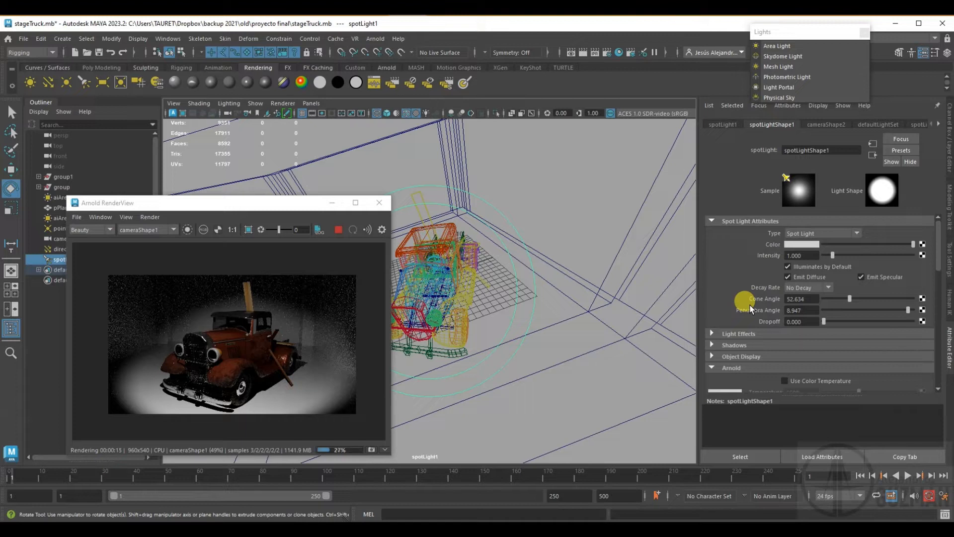
# Set the spot light's Arnold samples to 3 and its radius to about 5.03
pyautogui.scroll(-3, 756, 303)
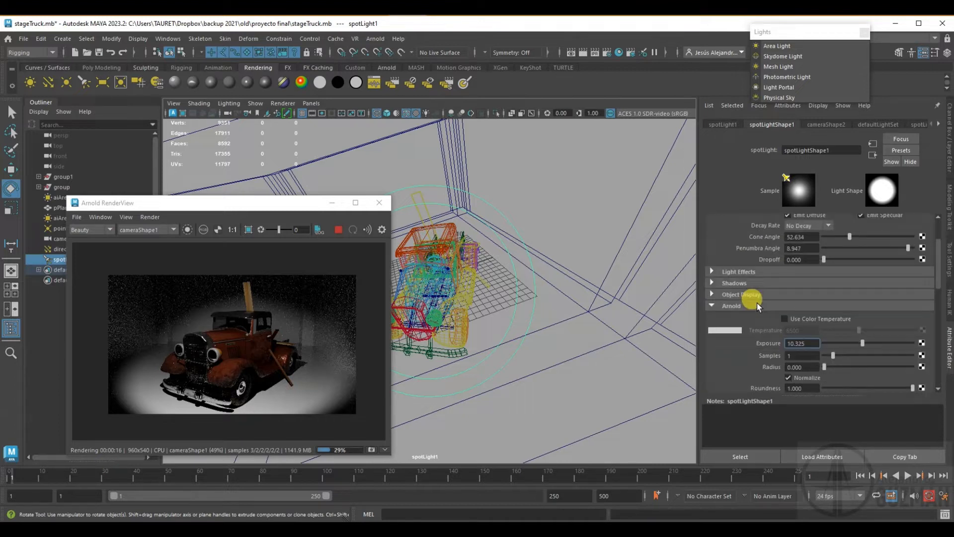
pyautogui.scroll(-2, 756, 303)
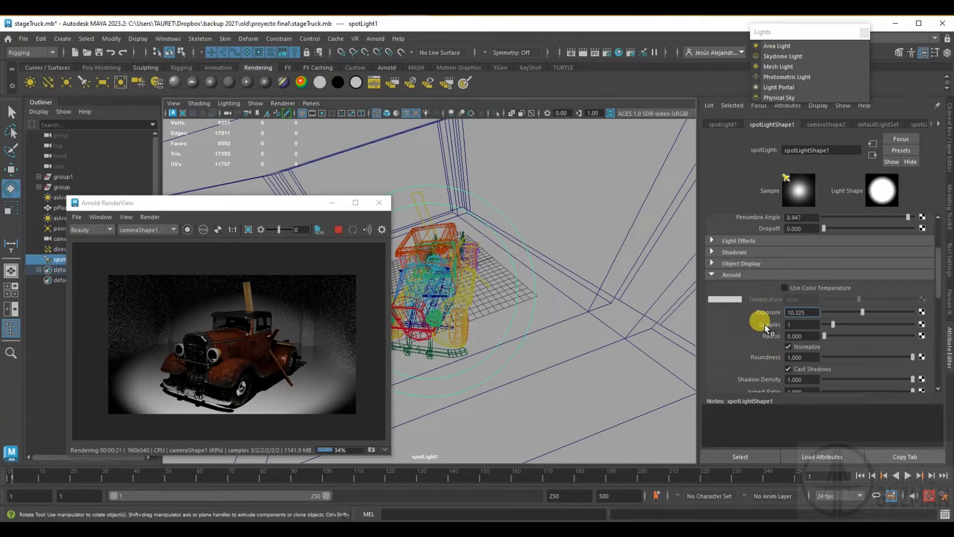
pyautogui.click(789, 324)
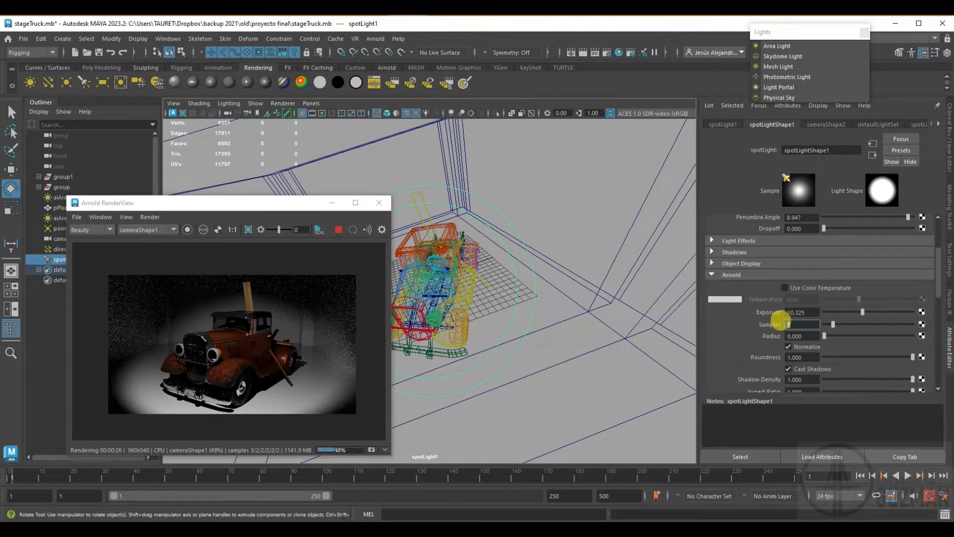
pyautogui.write('3')
pyautogui.click(798, 334)
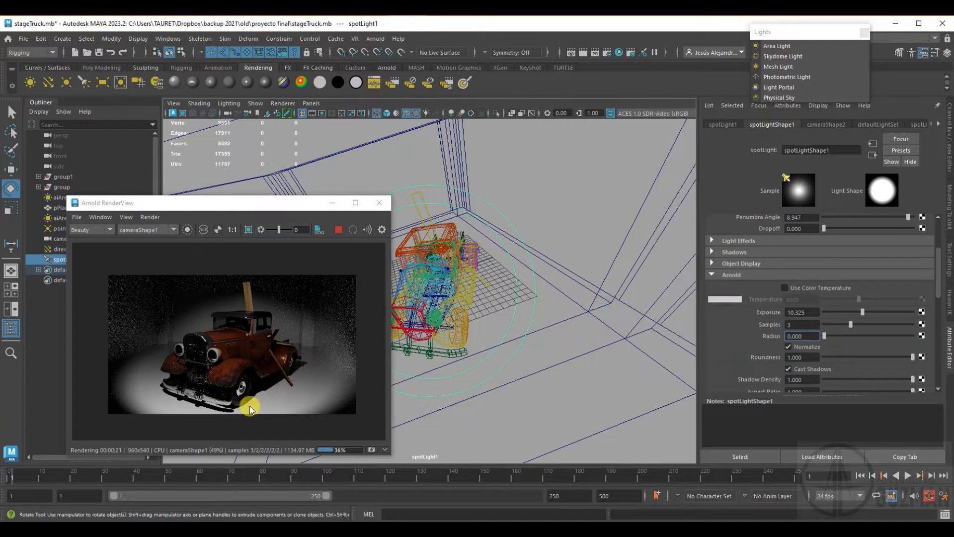
pyautogui.moveTo(825, 337); pyautogui.dragTo(842, 336)
pyautogui.moveTo(844, 336); pyautogui.dragTo(868, 336)
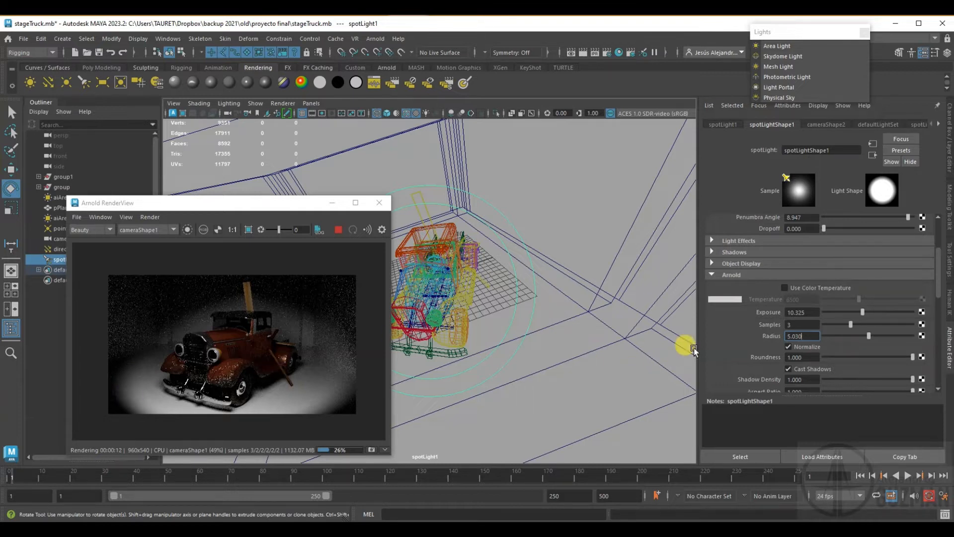
# Go over the spot light's shadow and visibility settings and set its decay rate to Quadratic
pyautogui.scroll(-4, 745, 348)
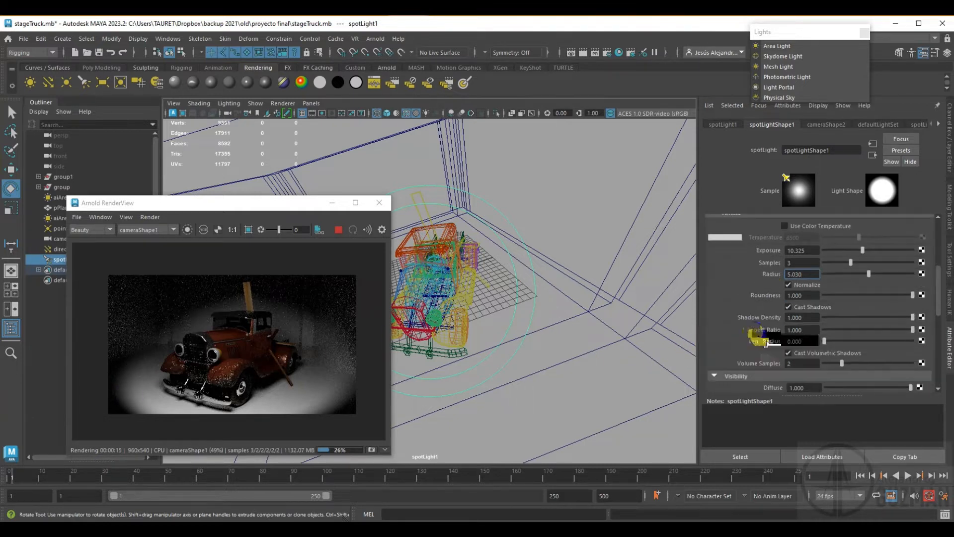
pyautogui.scroll(-3, 746, 333)
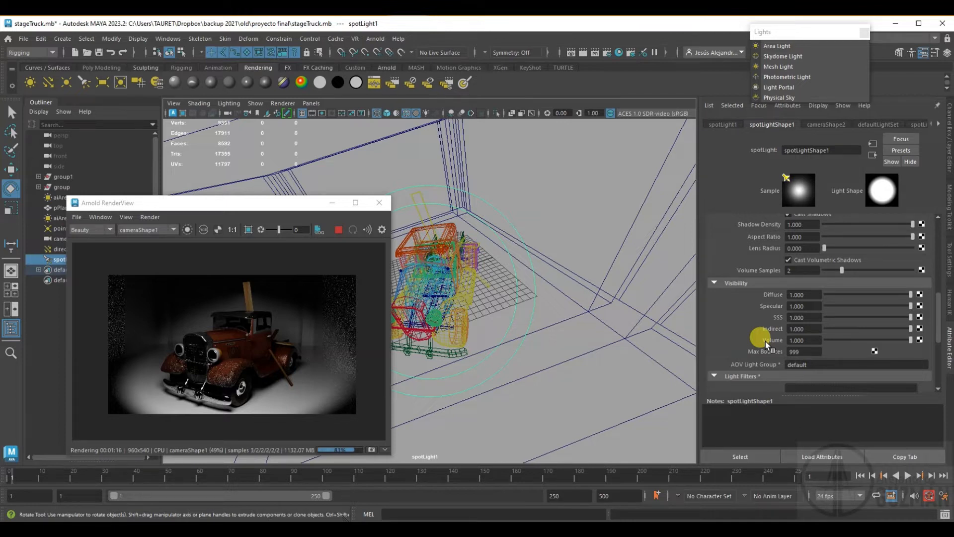
pyautogui.scroll(8, 815, 311)
pyautogui.scroll(3, 816, 311)
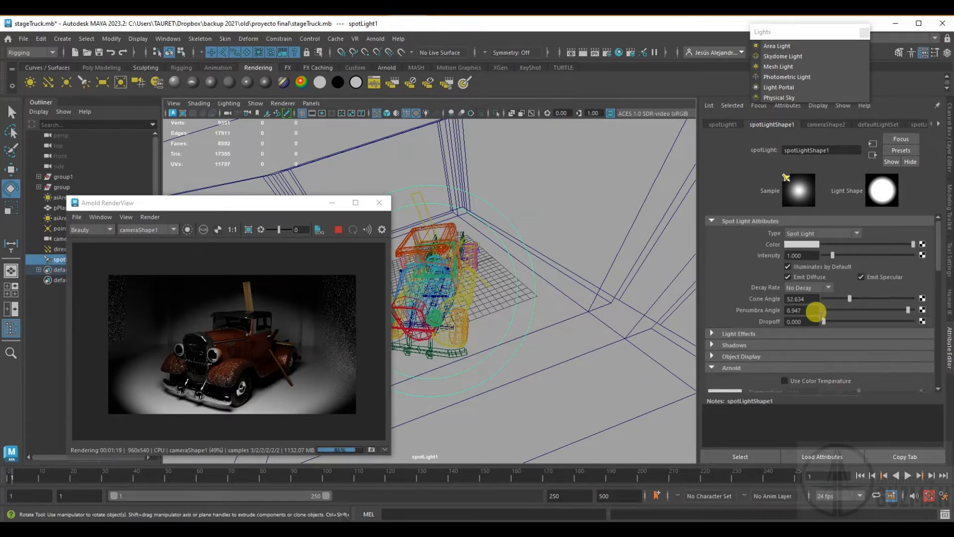
pyautogui.click(824, 290)
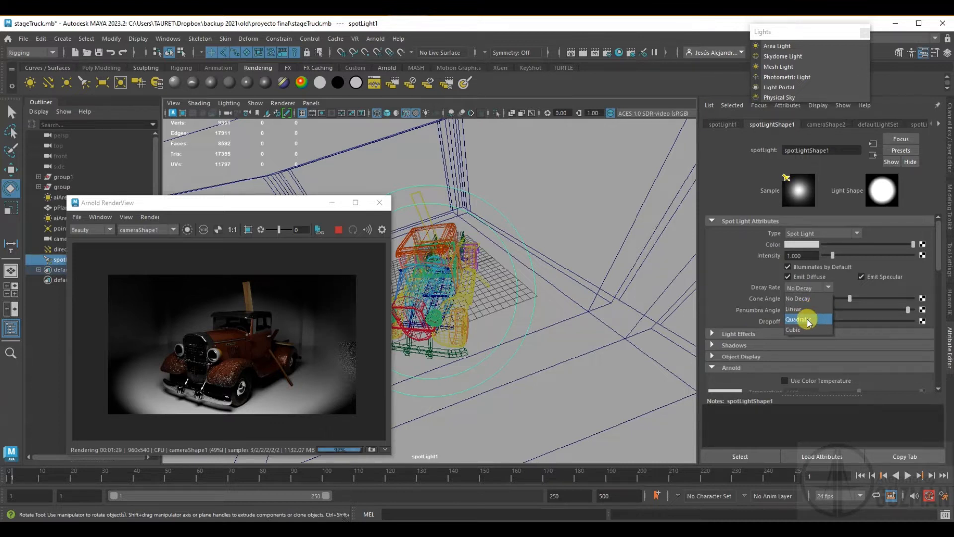
pyautogui.click(807, 321)
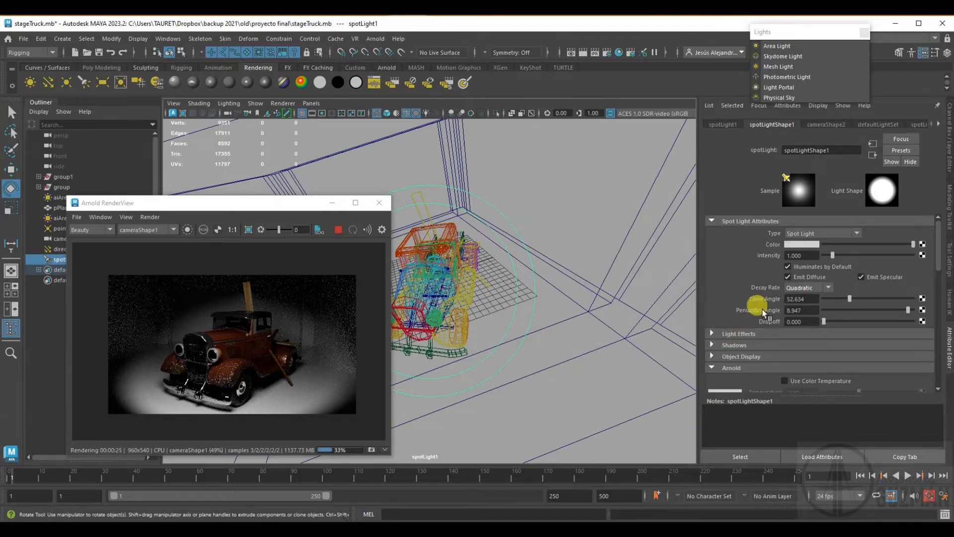
# Review the spot light's Arnold attributes from color temperature down to the light filters
pyautogui.scroll(-1, 748, 322)
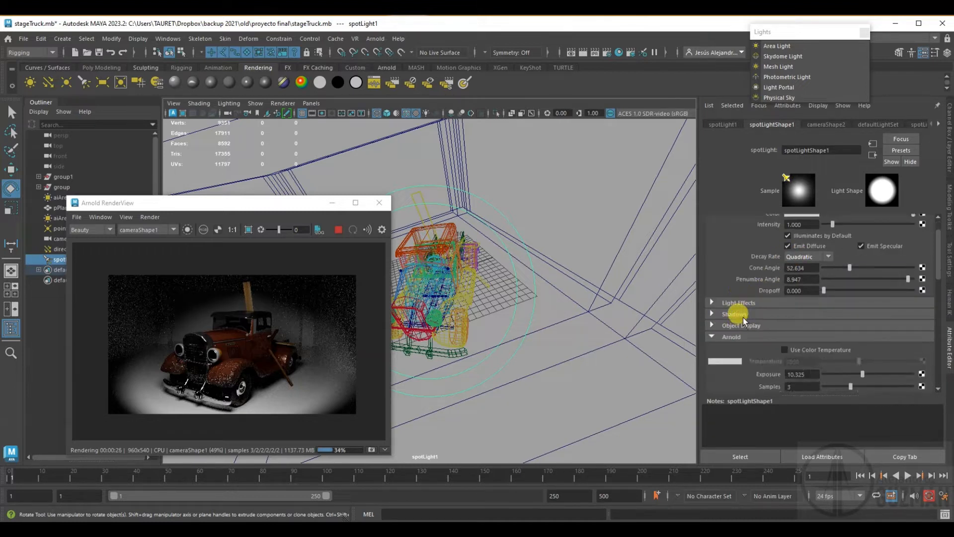
pyautogui.scroll(-1, 743, 318)
pyautogui.scroll(1, 744, 318)
pyautogui.scroll(-2, 756, 328)
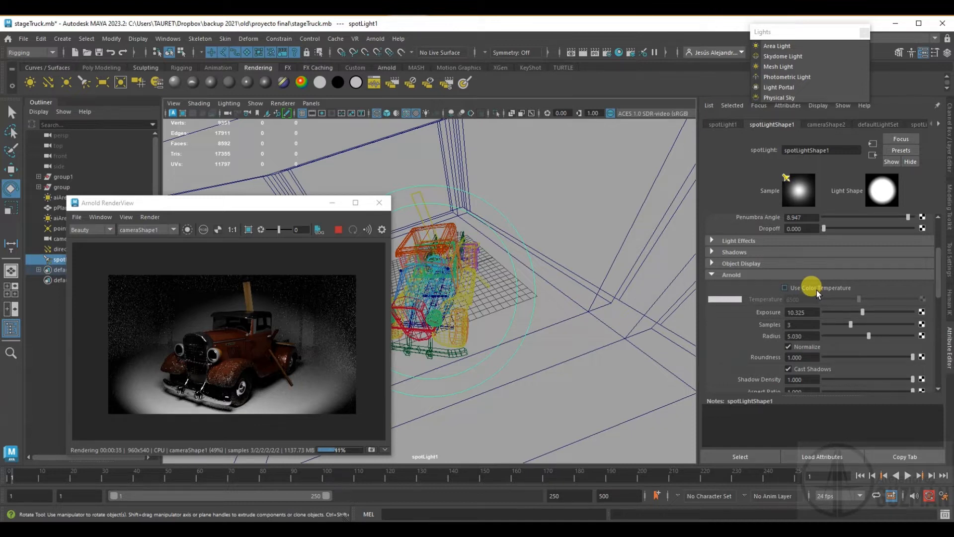
pyautogui.scroll(-1, 816, 290)
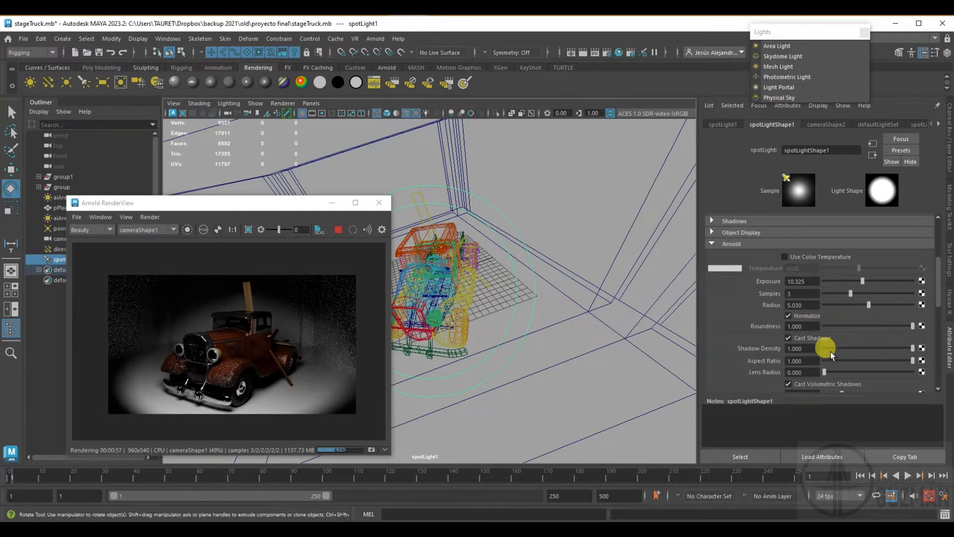
pyautogui.scroll(-8, 835, 351)
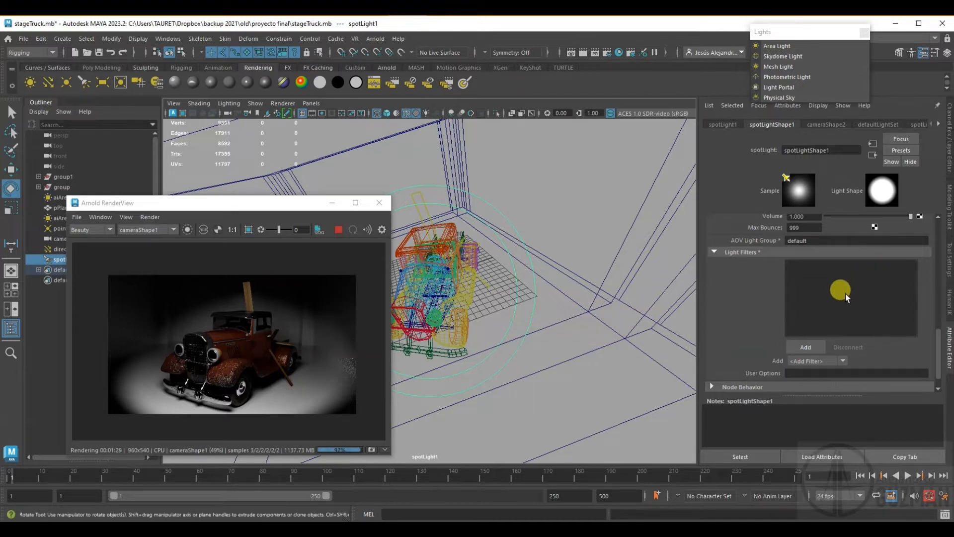
# Store a snapshot of the spot light render and enlarge the Arnold RenderView window
pyautogui.click(374, 449)
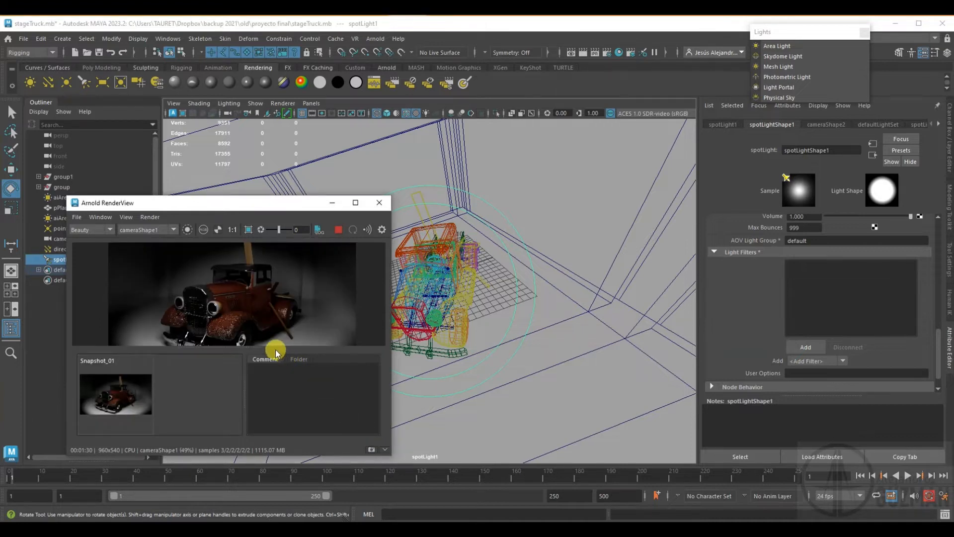
pyautogui.moveTo(249, 197); pyautogui.dragTo(251, 146)
# Switch the viewport back to the persp camera, enlarge the render window further and stop the live Arnold render
pyautogui.click(311, 103)
pyautogui.moveTo(326, 113)
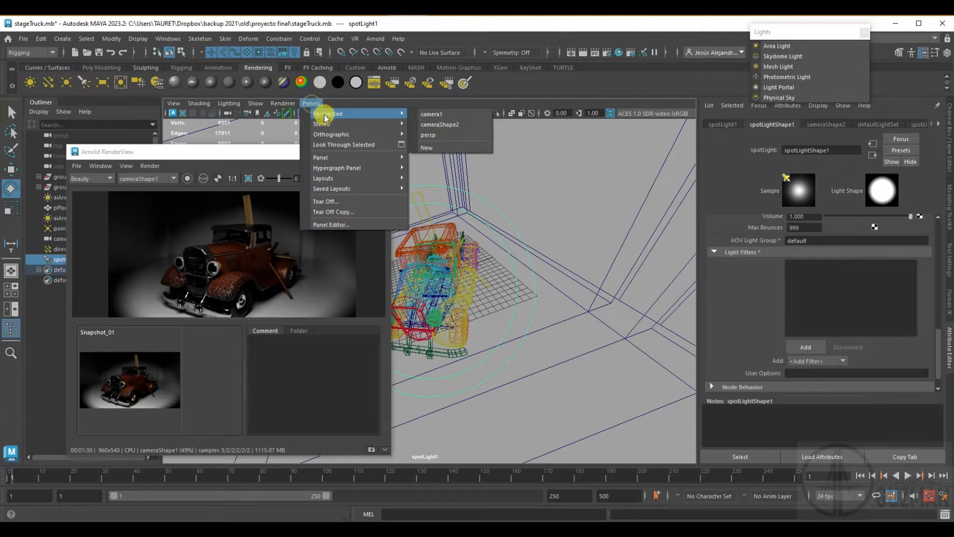
pyautogui.click(449, 139)
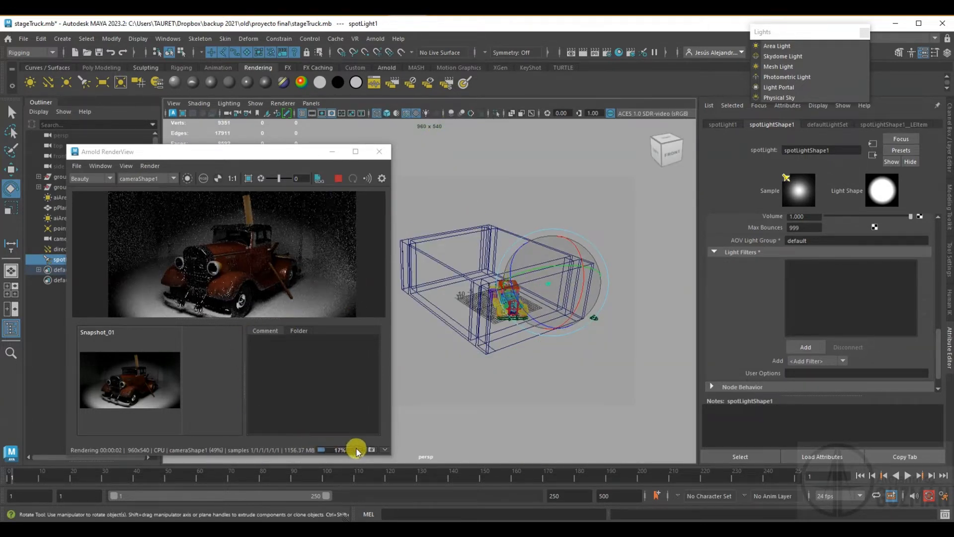
pyautogui.moveTo(295, 144); pyautogui.dragTo(294, 101)
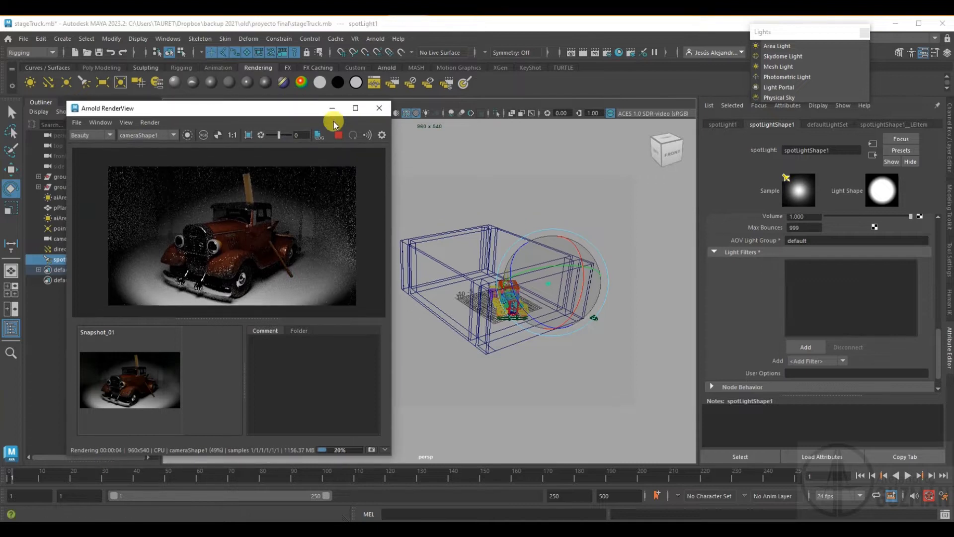
pyautogui.click(337, 135)
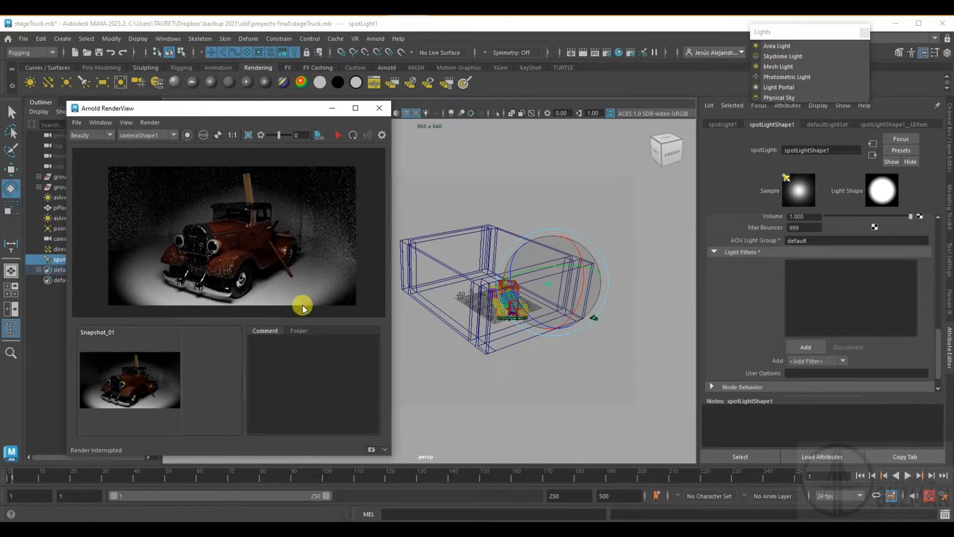
# Add a Gobo light filter to the spot light and move the Arnold RenderView window clear of the Outliner
pyautogui.click(816, 294)
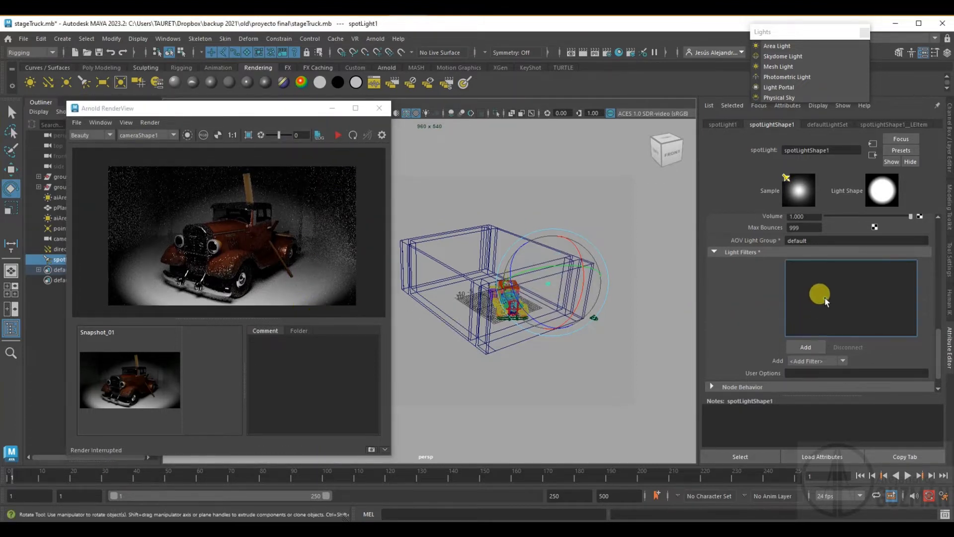
pyautogui.click(809, 347)
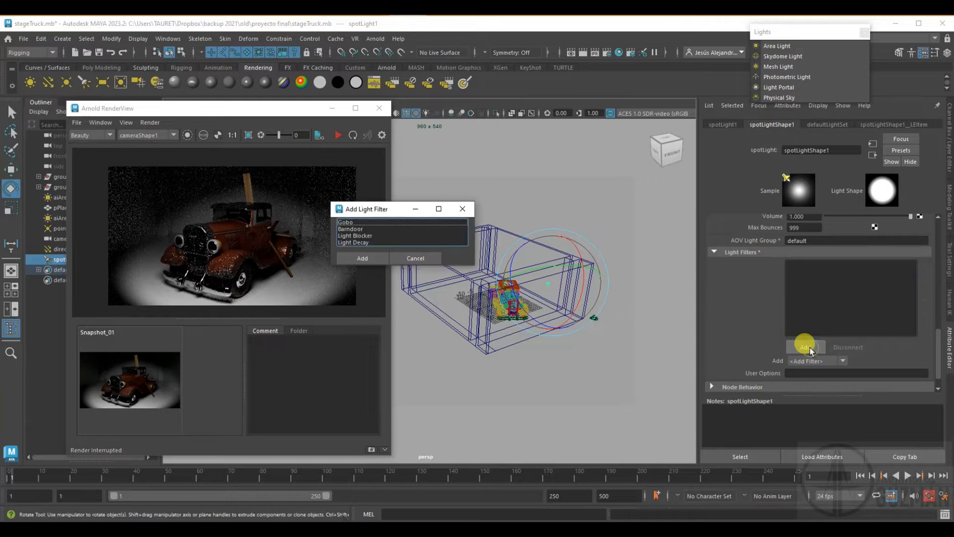
pyautogui.click(346, 230)
pyautogui.click(361, 259)
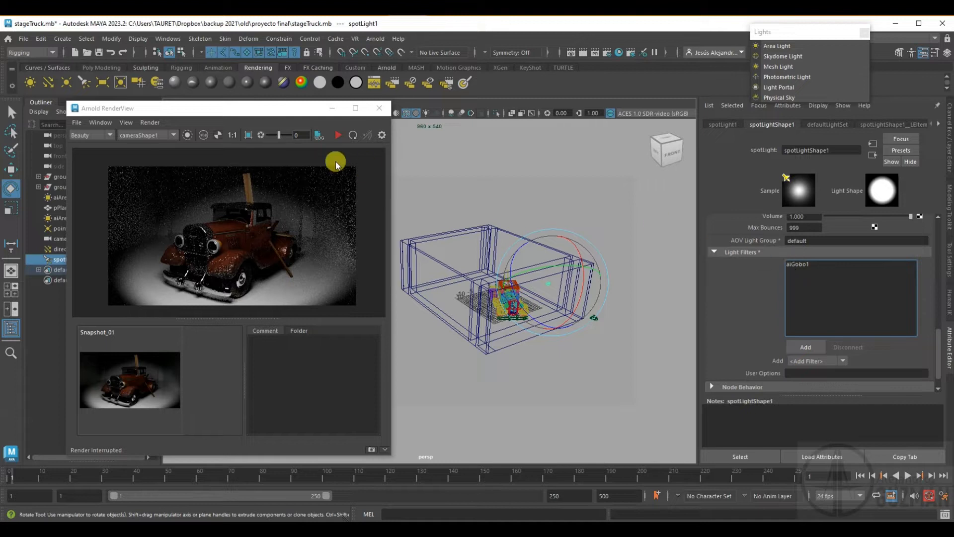
pyautogui.moveTo(286, 110); pyautogui.dragTo(308, 111)
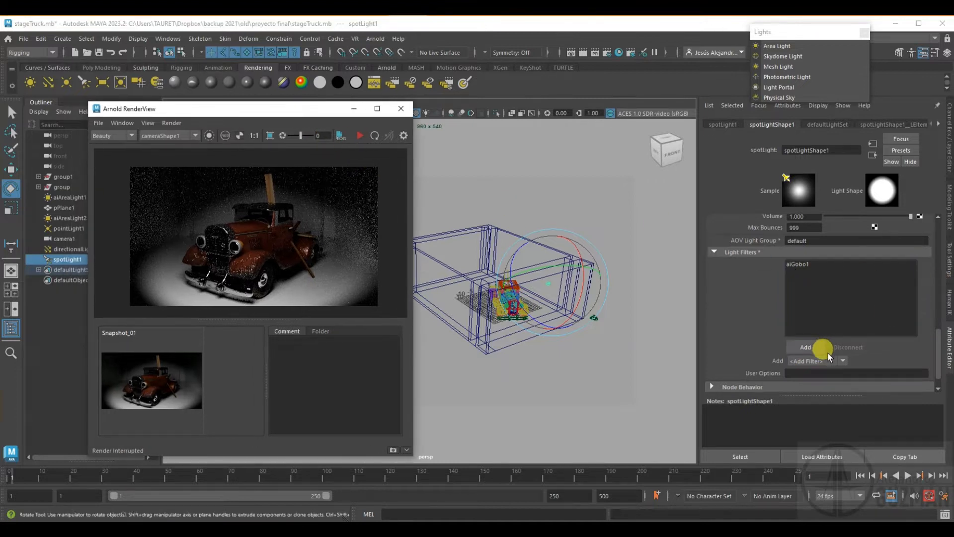
# Disconnect the gobo filter from the spot light and attach the existing aiGobo1 again
pyautogui.click(799, 265)
pyautogui.click(569, 377)
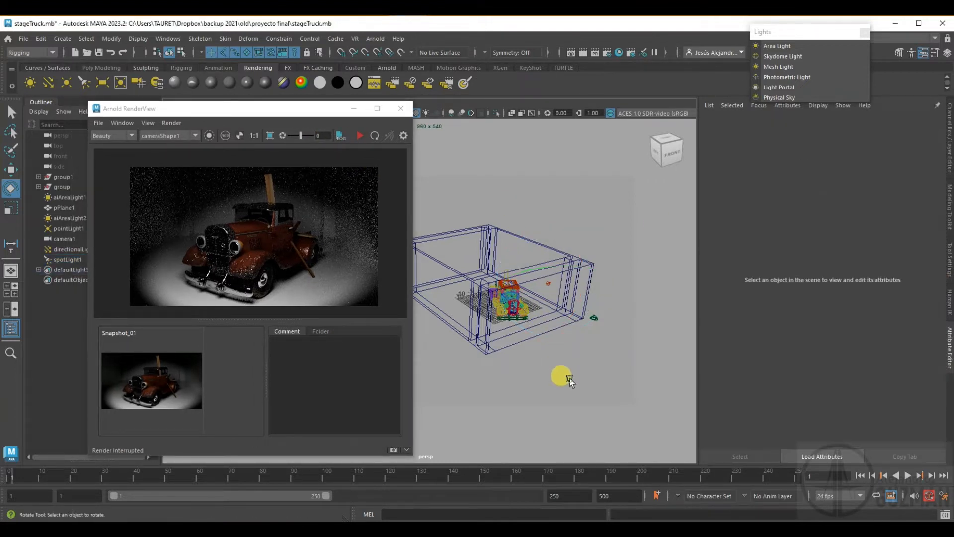
pyautogui.click(551, 284)
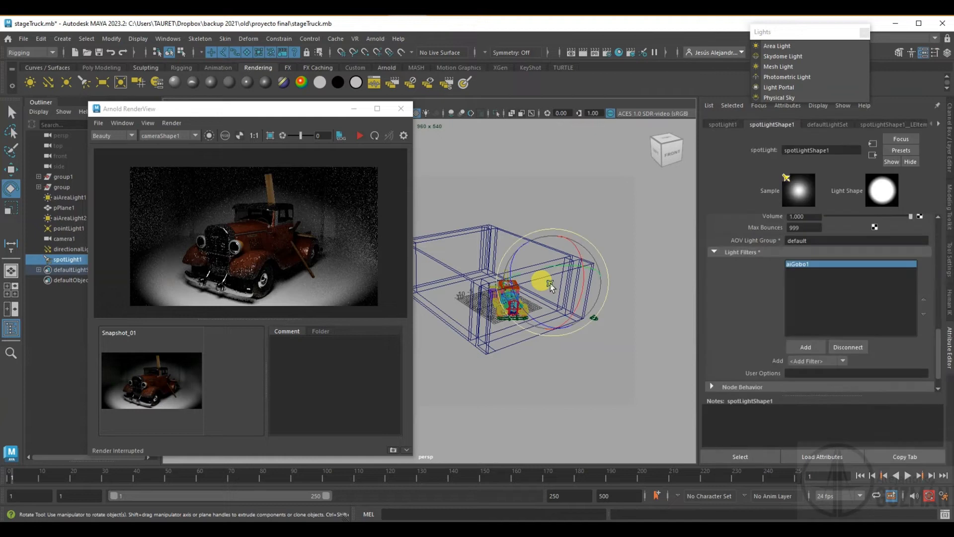
pyautogui.click(851, 348)
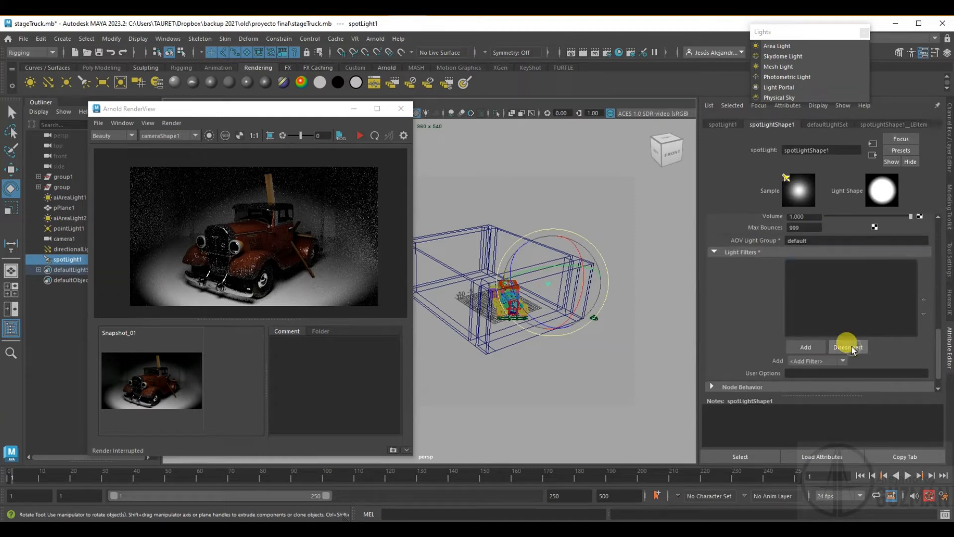
pyautogui.click(817, 361)
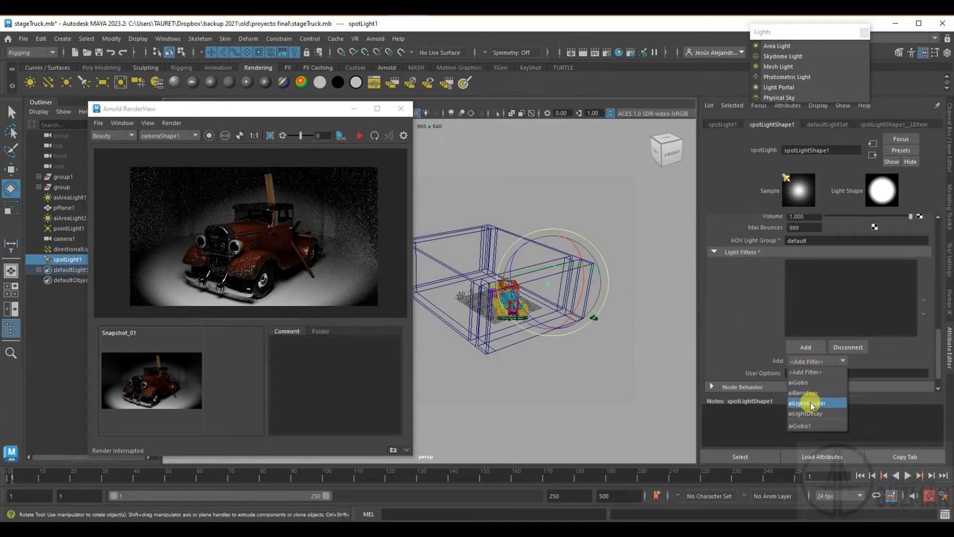
pyautogui.click(800, 425)
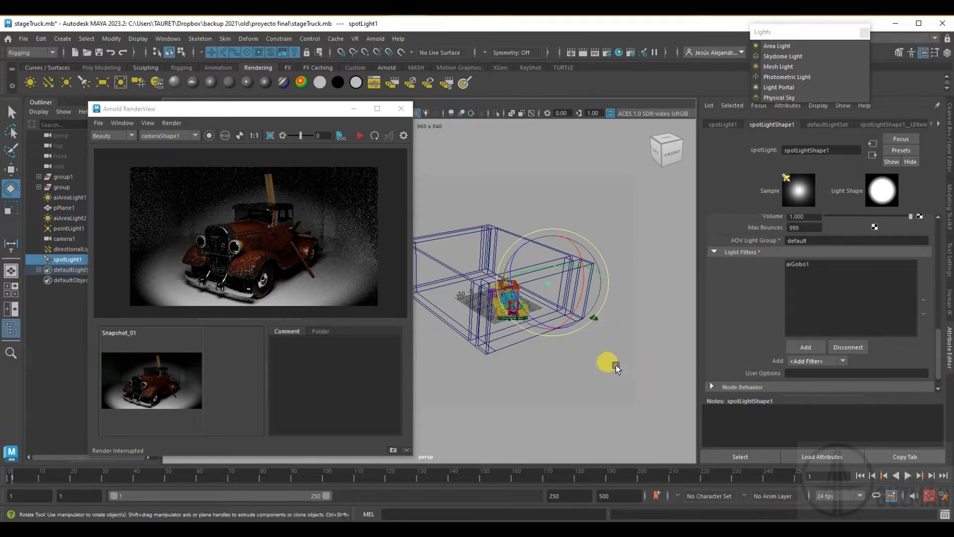
# Start the live Arnold render and connect a File texture to the gobo filter's Slide Map
pyautogui.click(360, 135)
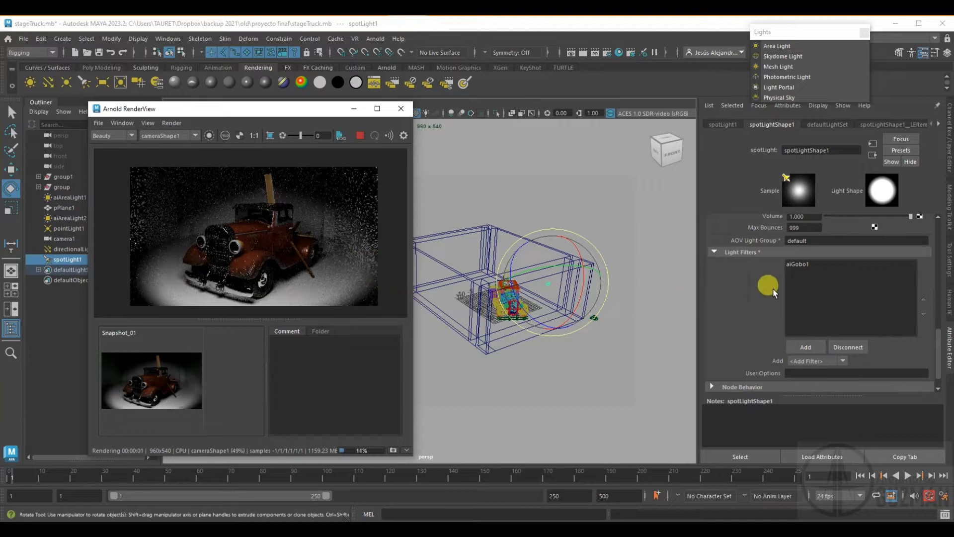
pyautogui.doubleClick(805, 264)
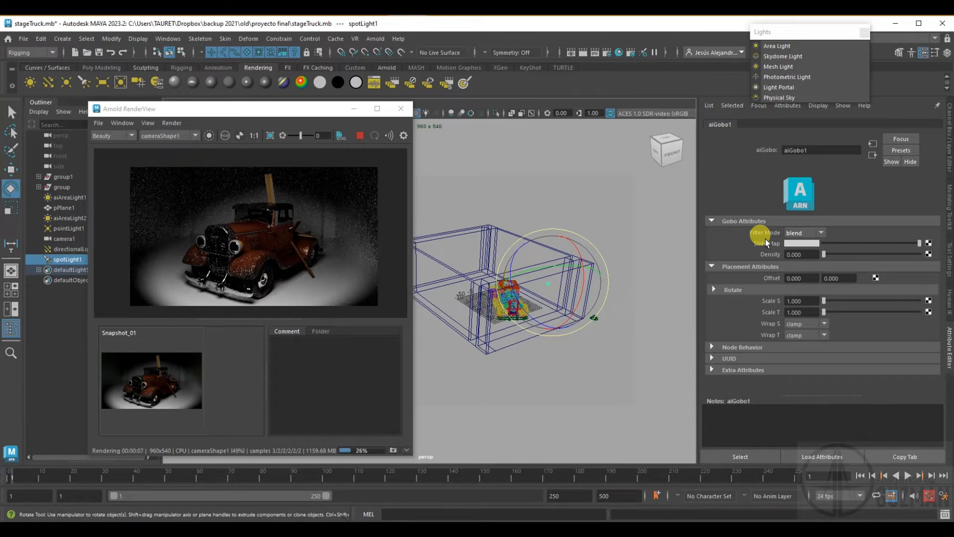
pyautogui.click(928, 245)
pyautogui.click(411, 291)
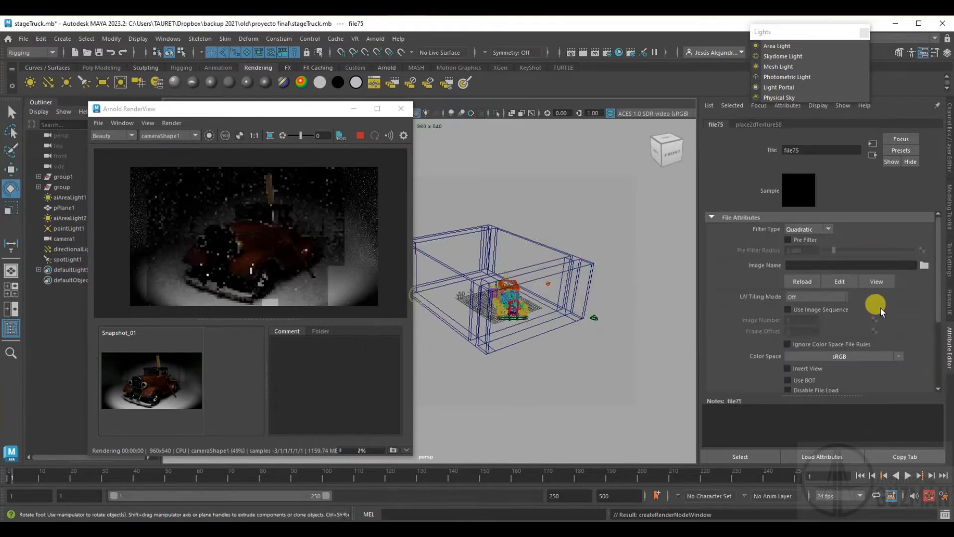
# Preview the four mascara JPG images in the proyecto final folder and load mascara1.jpg into the gobo's file texture
pyautogui.click(924, 265)
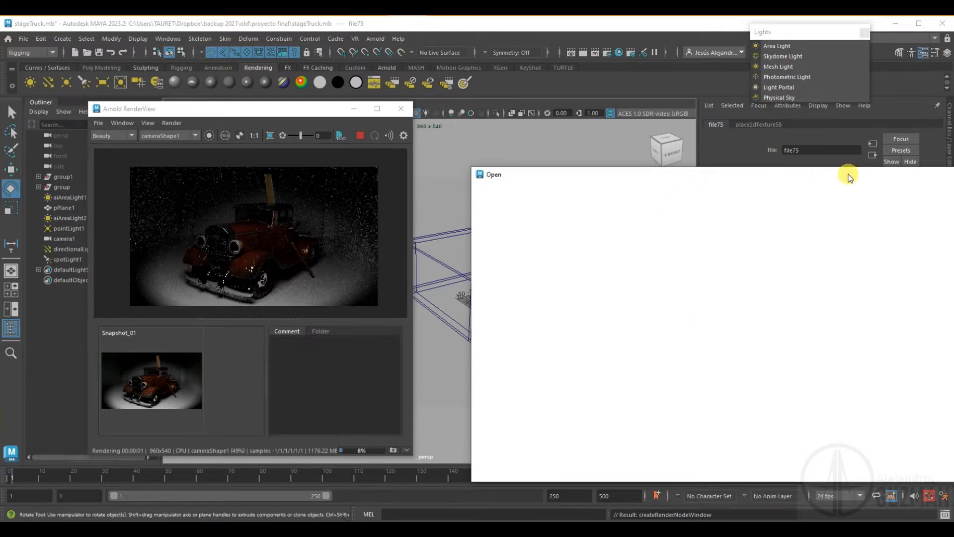
pyautogui.moveTo(832, 178); pyautogui.dragTo(755, 178)
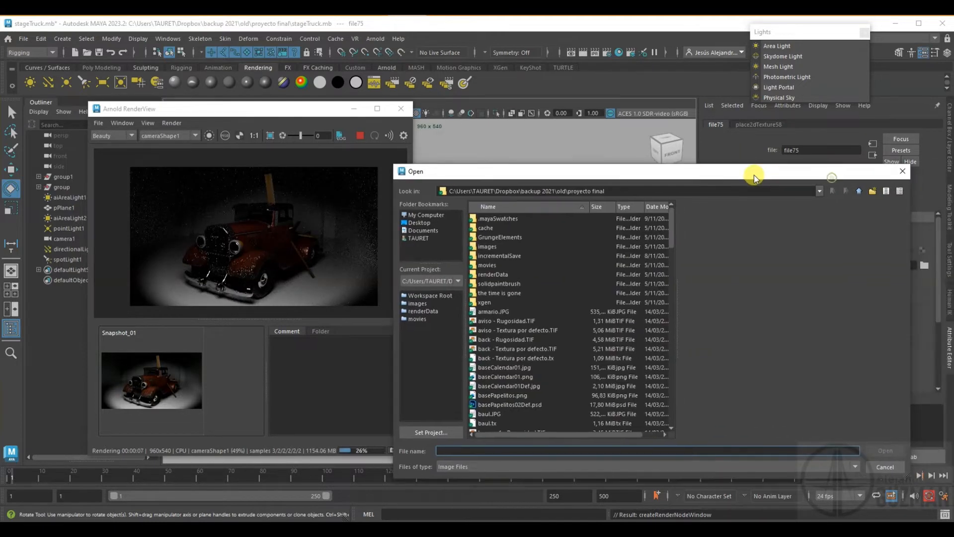
pyautogui.scroll(-10, 541, 321)
pyautogui.scroll(-7, 547, 325)
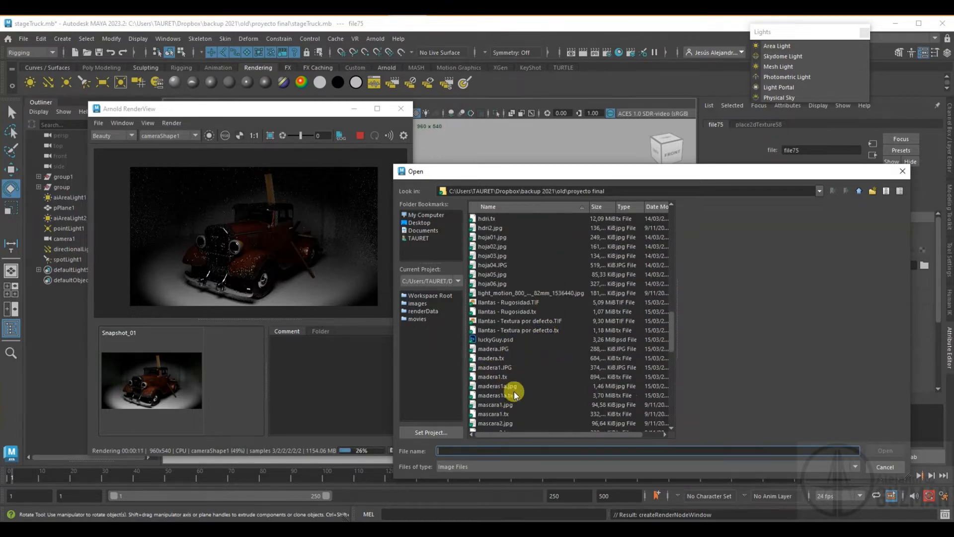
pyautogui.scroll(-3, 512, 385)
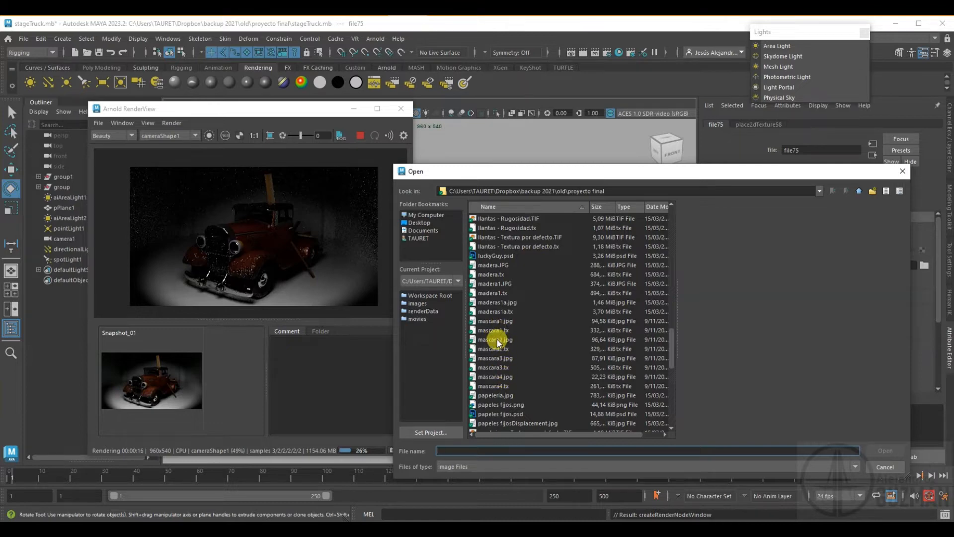
pyautogui.click(494, 321)
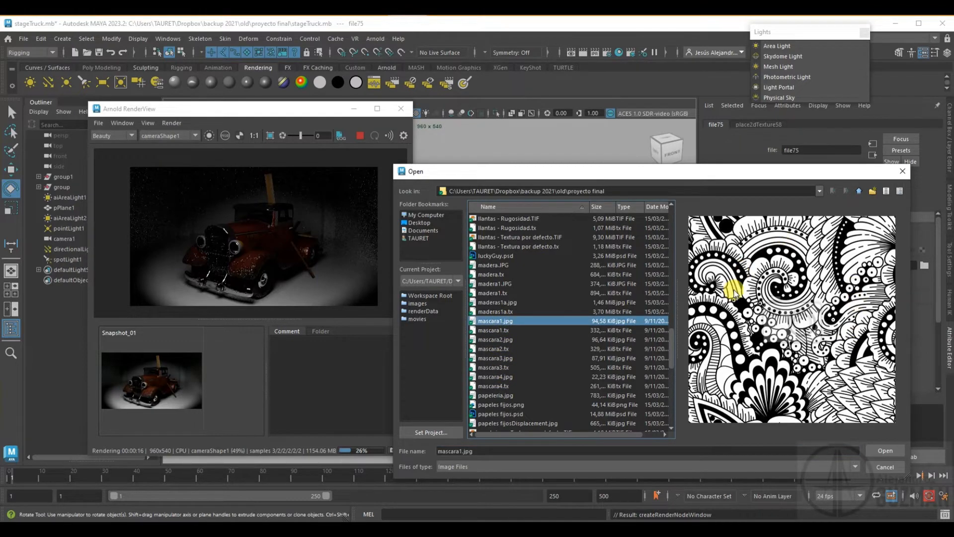
pyautogui.click(506, 340)
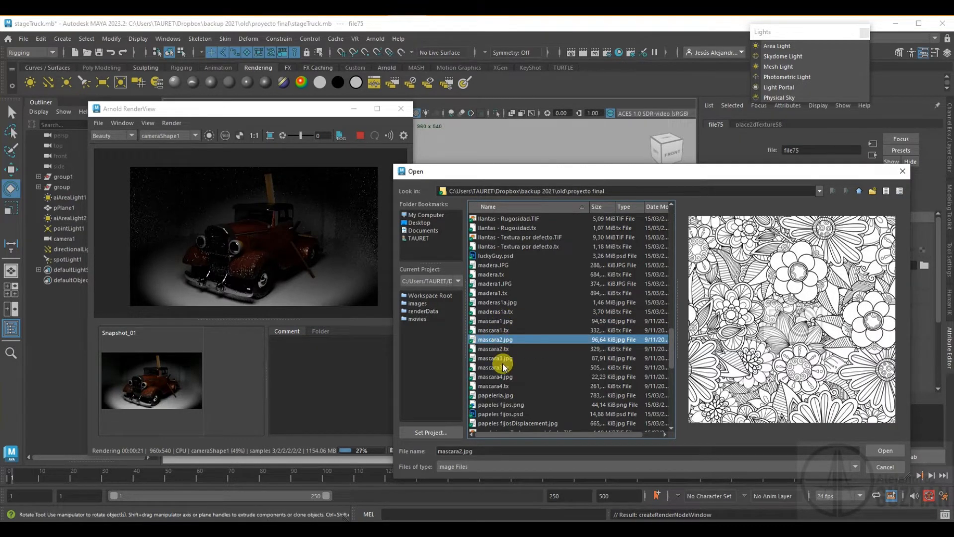
pyautogui.click(502, 358)
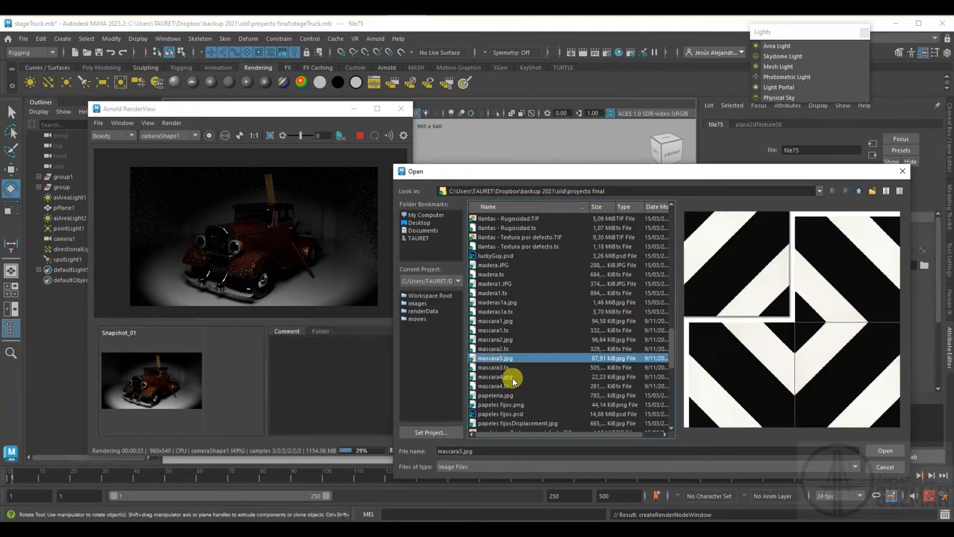
pyautogui.click(513, 379)
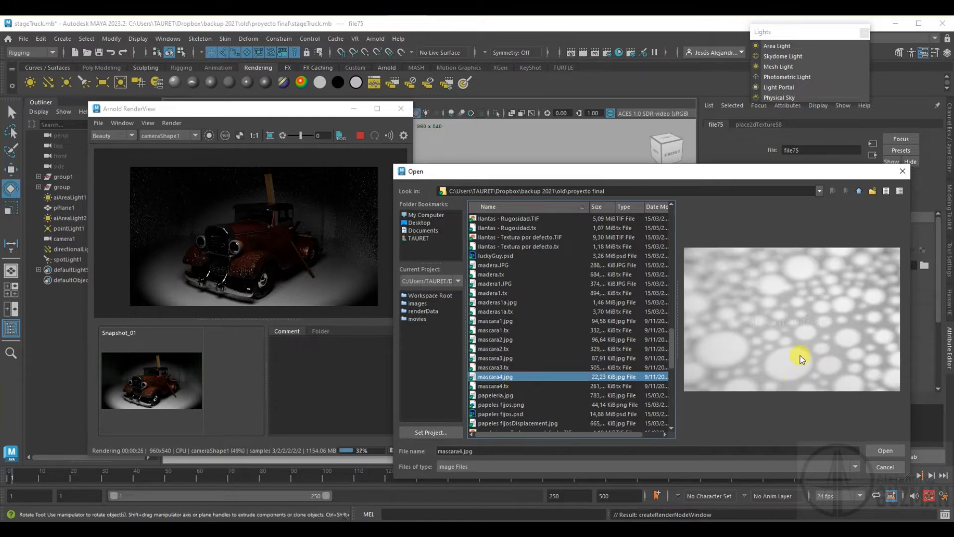
pyautogui.click(507, 321)
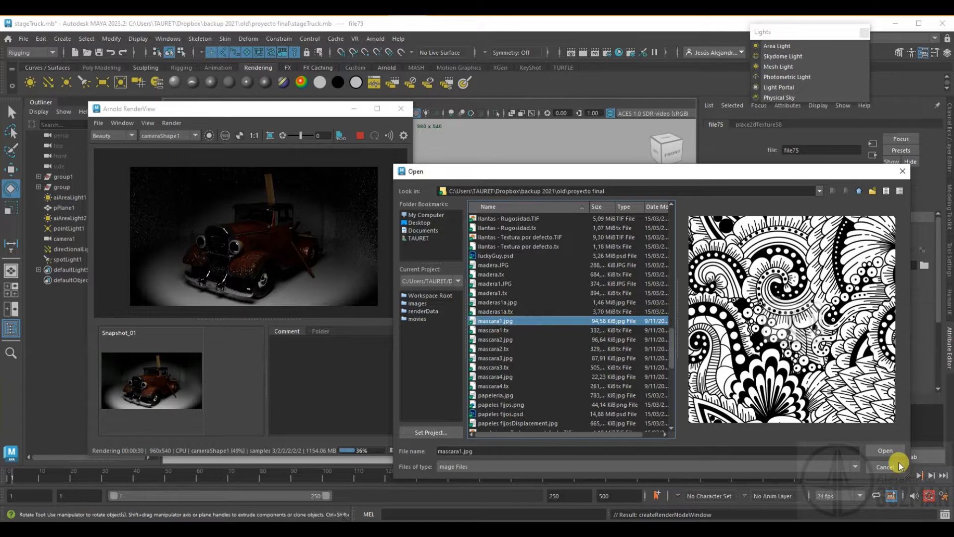
pyautogui.click(884, 451)
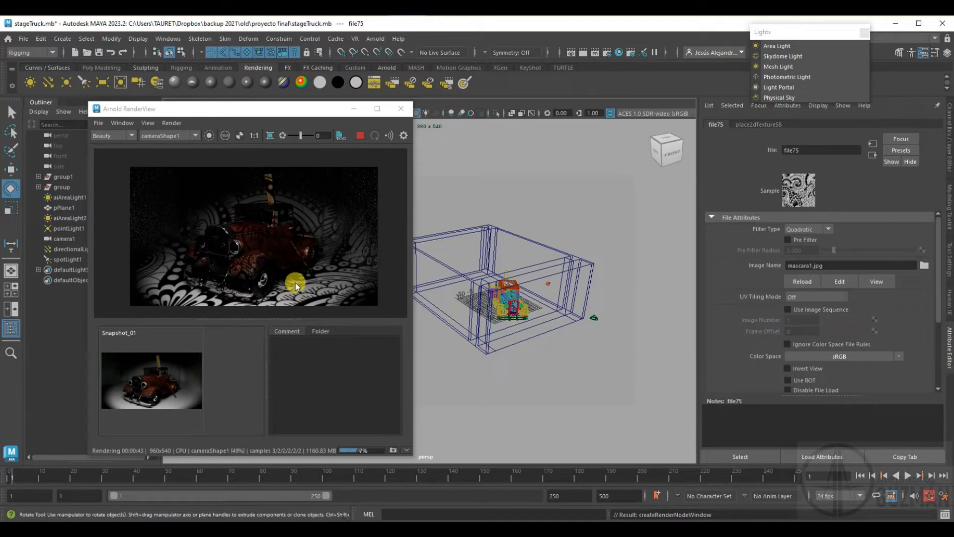
# Replace the gobo texture's image with mascara4.jpg
pyautogui.click(924, 264)
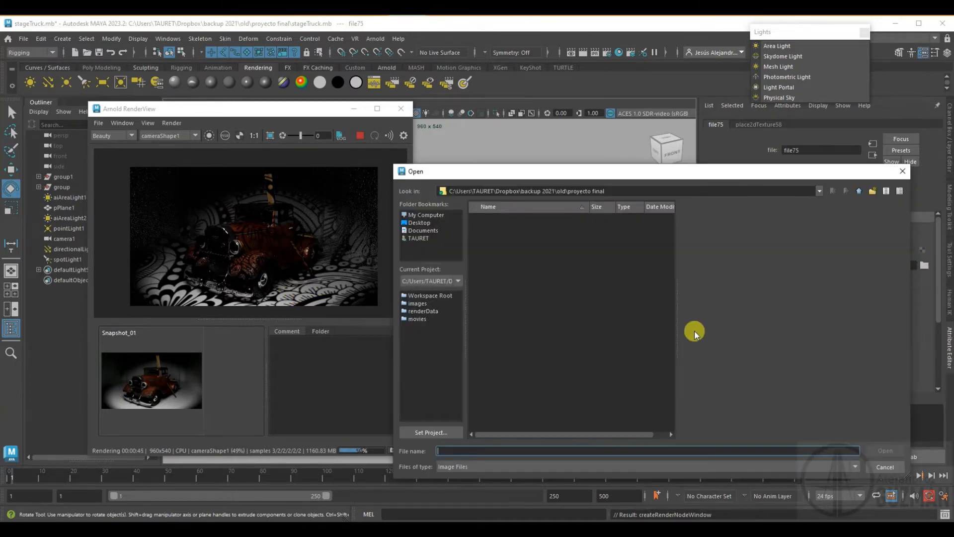
pyautogui.scroll(-15, 591, 329)
pyautogui.scroll(-4, 588, 347)
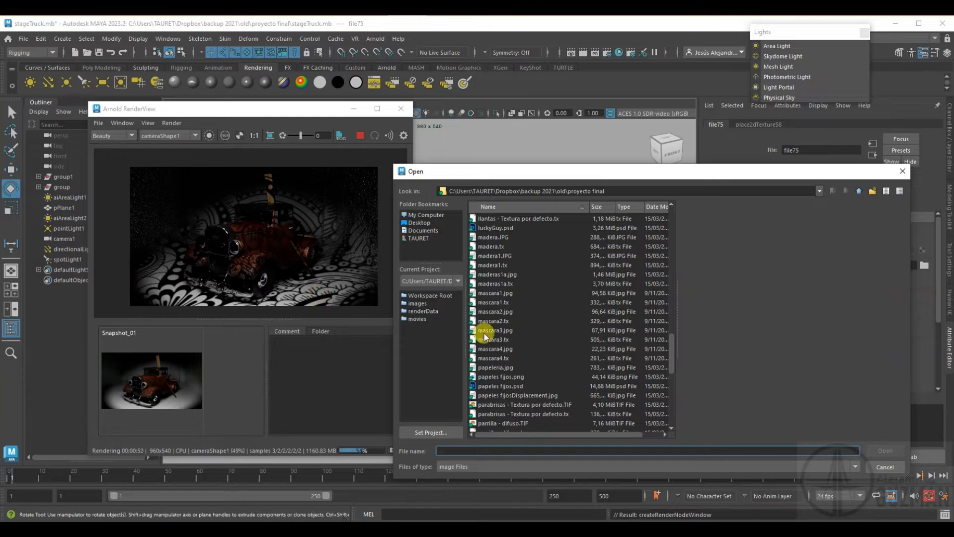
pyautogui.click(499, 350)
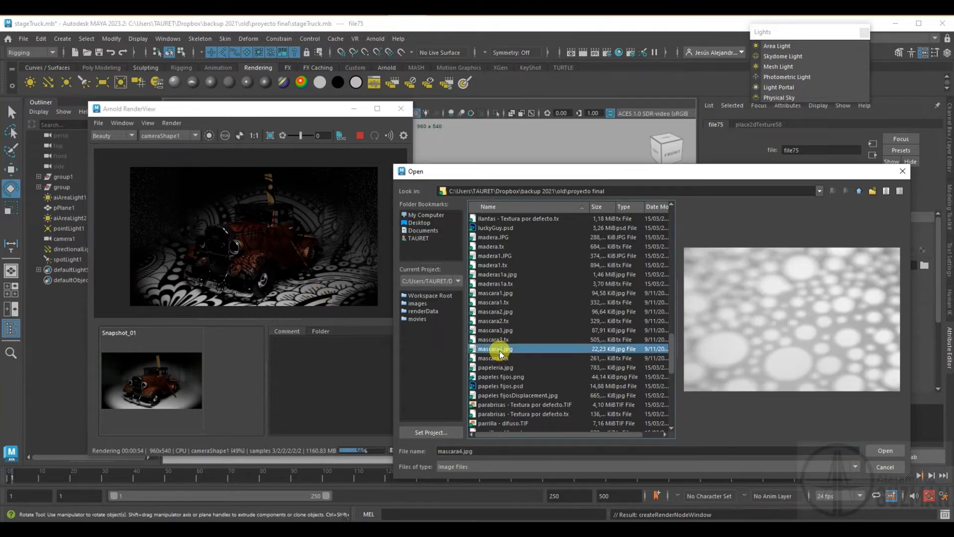
pyautogui.click(884, 450)
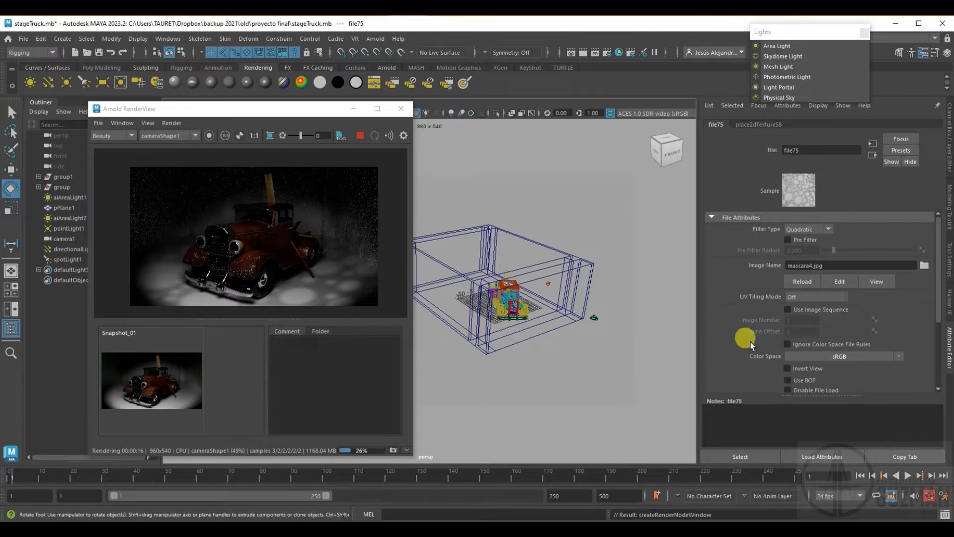
# Enable Use Image Sequence on the gobo texture and check the changing masks over the first timeline frames, ending at frame 1
pyautogui.click(814, 311)
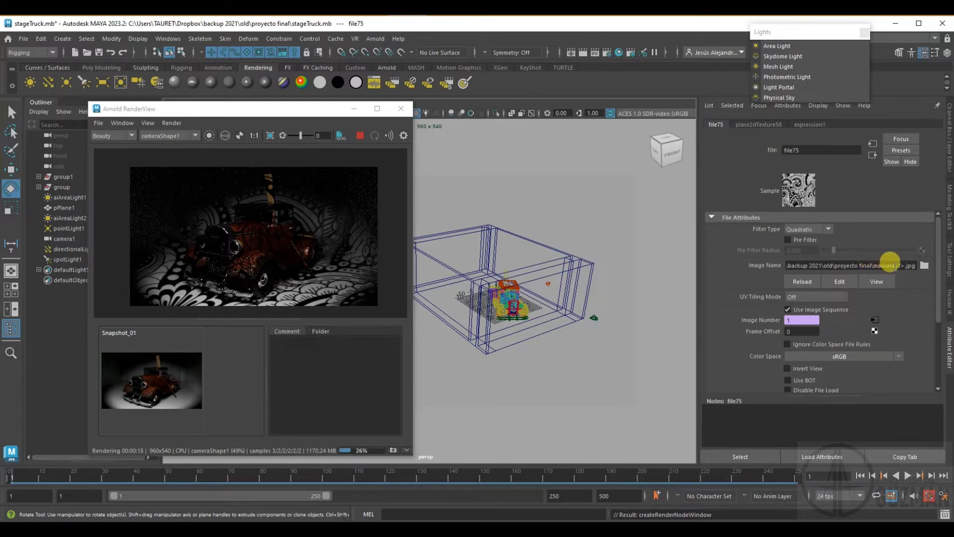
pyautogui.click(13, 480)
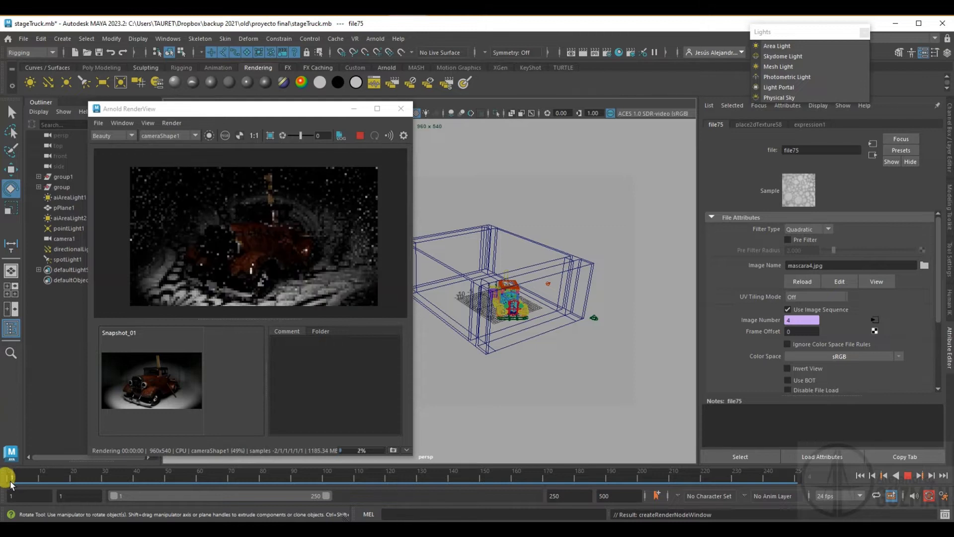
pyautogui.click(7, 478)
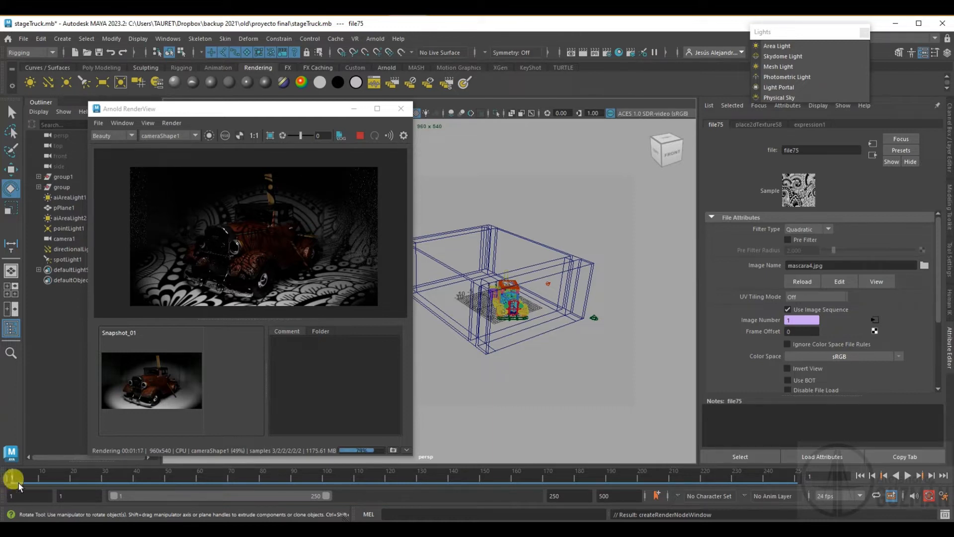
# Reselect the spot light, look over the available filter types and store a snapshot of the gobo render
pyautogui.click(547, 283)
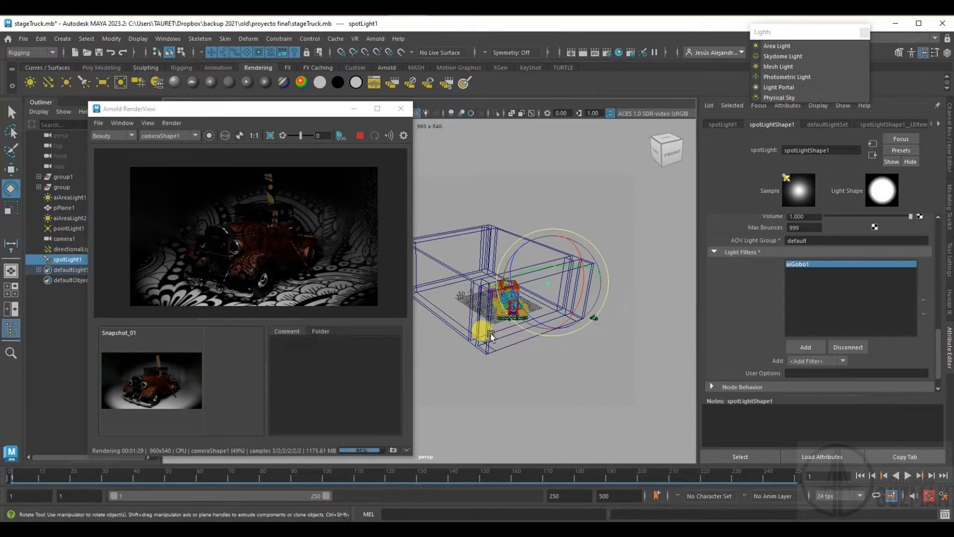
pyautogui.click(845, 361)
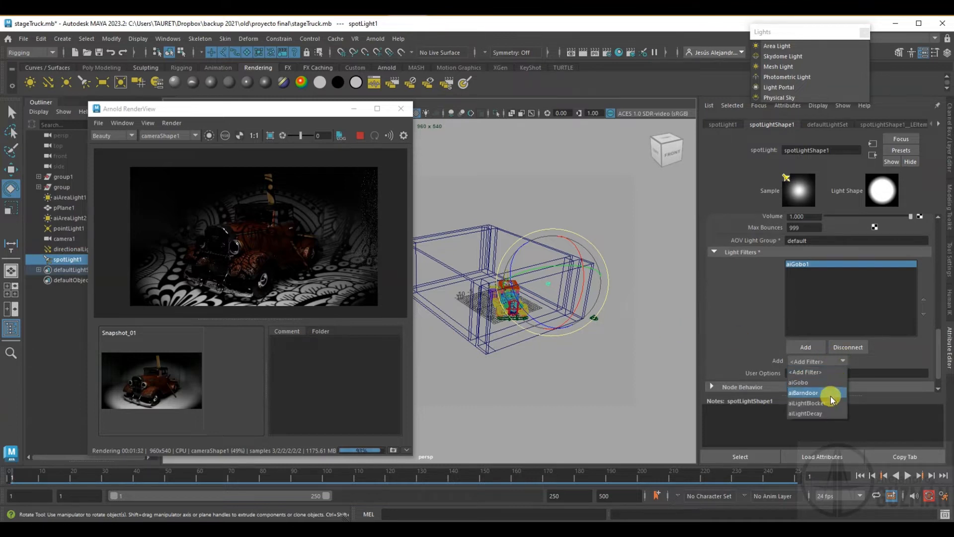
pyautogui.click(887, 360)
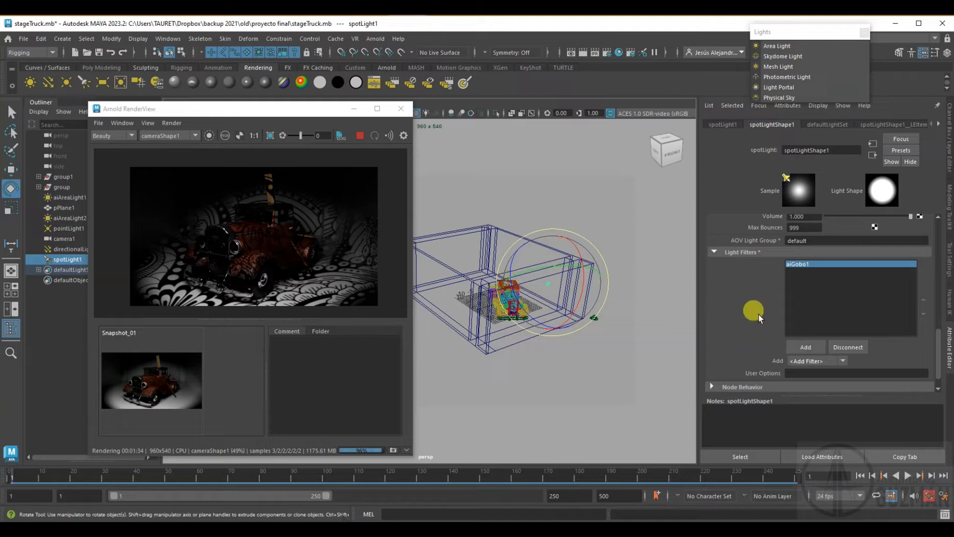
pyautogui.click(388, 451)
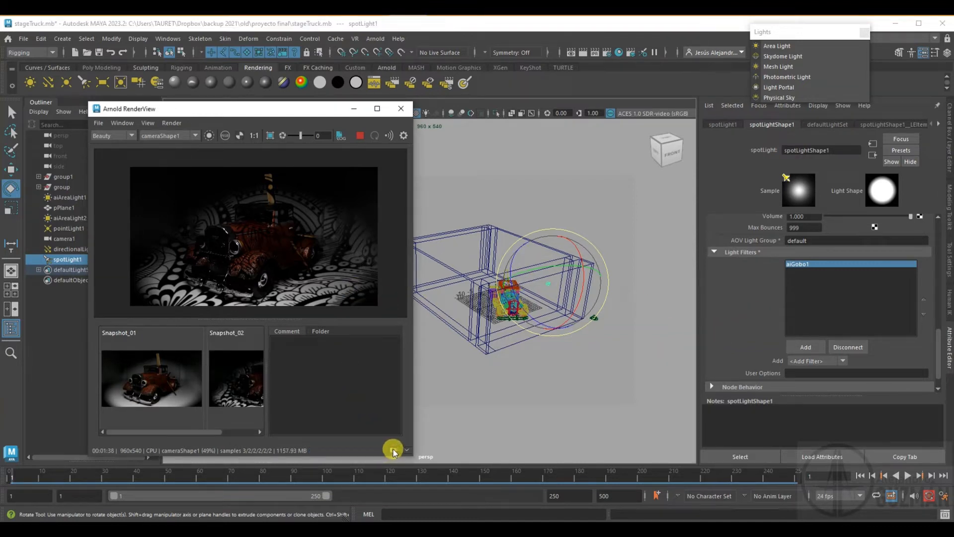
# Replace the spot light's gobo filter with a Barndoor filter and view the reference photo of a physical barndoor
pyautogui.click(841, 348)
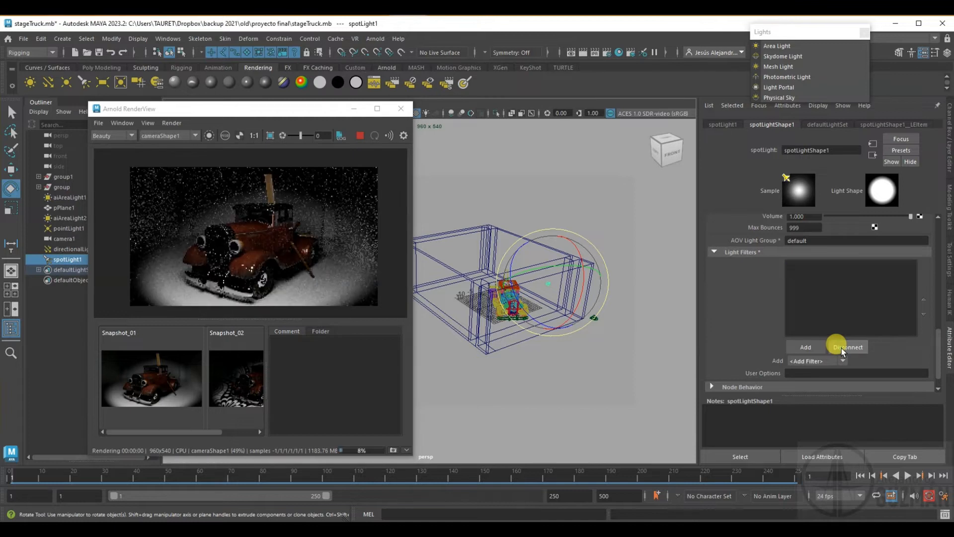
pyautogui.click(806, 347)
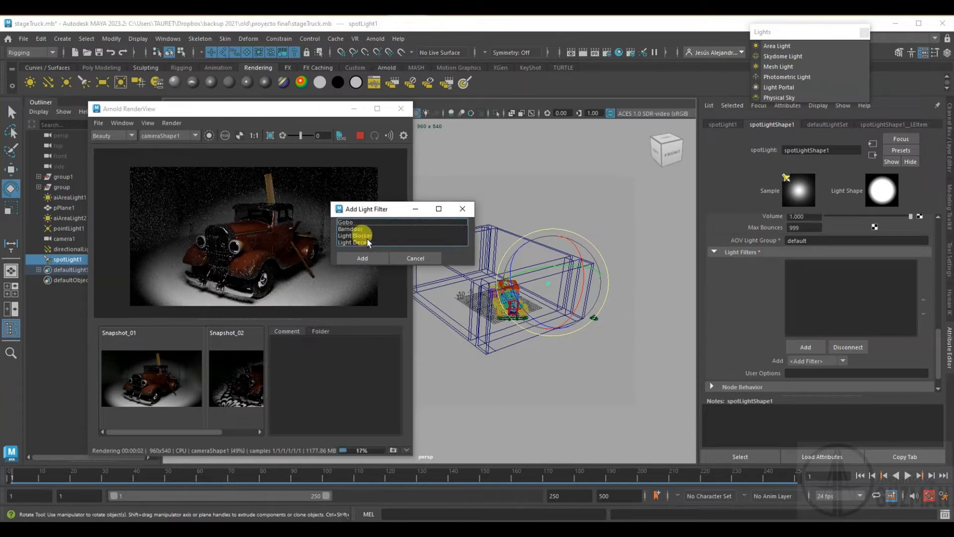
pyautogui.click(355, 229)
pyautogui.click(362, 257)
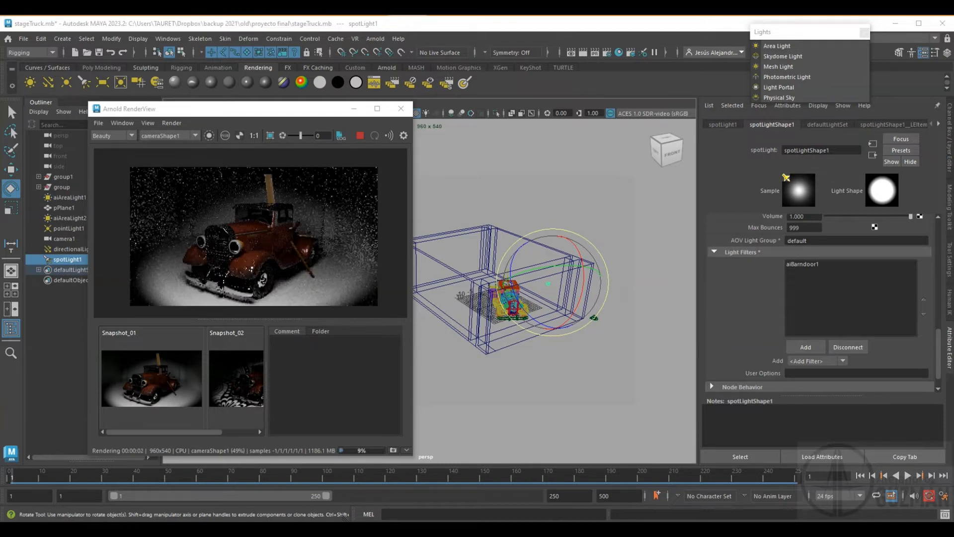
pyautogui.moveTo(953, 239); pyautogui.dragTo(437, 186)
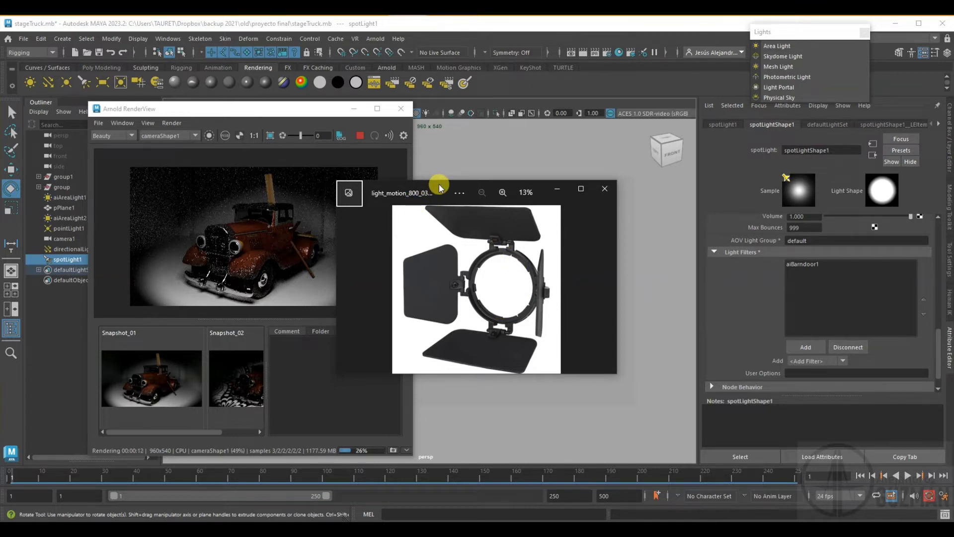
pyautogui.moveTo(440, 184); pyautogui.dragTo(953, 187)
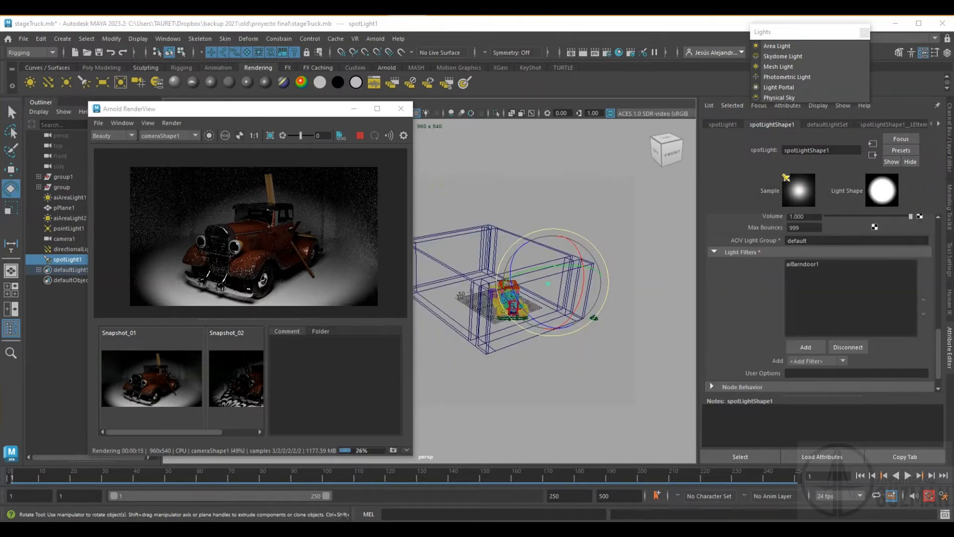
# Set the barndoor filter's Top Left to about 0.368, Bottom Left 0.532, Left Top 0.392 and Right Top 0.515
pyautogui.click(817, 268)
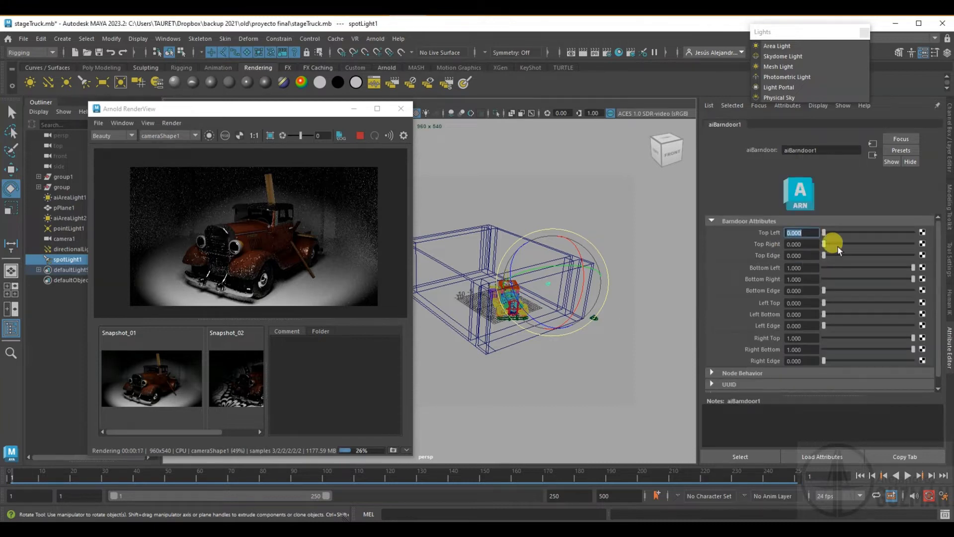
pyautogui.moveTo(823, 233); pyautogui.dragTo(856, 235)
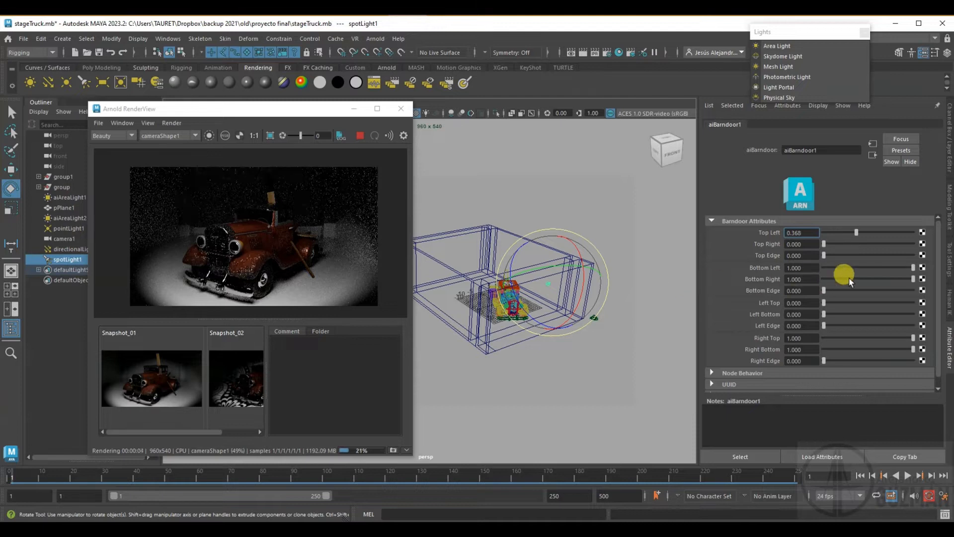
pyautogui.moveTo(913, 268); pyautogui.dragTo(869, 273)
pyautogui.moveTo(827, 297); pyautogui.dragTo(856, 305)
pyautogui.click(828, 356)
pyautogui.moveTo(913, 338); pyautogui.dragTo(869, 337)
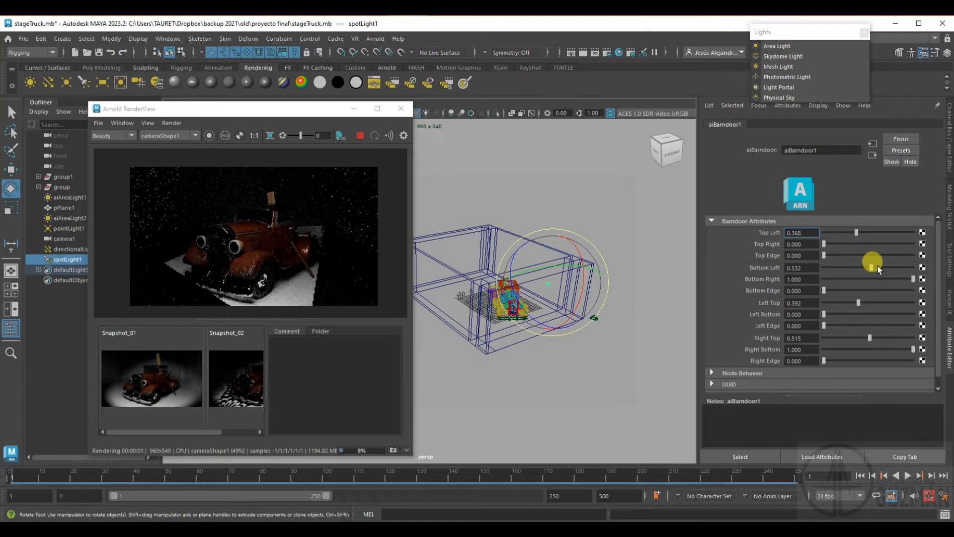
# Set the barndoor's Top Right to about 0.012, Bottom Right 0.918, Left Bottom 0.094 and Right Bottom 0.942
pyautogui.moveTo(826, 243)
pyautogui.mouseDown()
pyautogui.moveTo(854, 243)
pyautogui.moveTo(824, 243)
pyautogui.mouseUp()
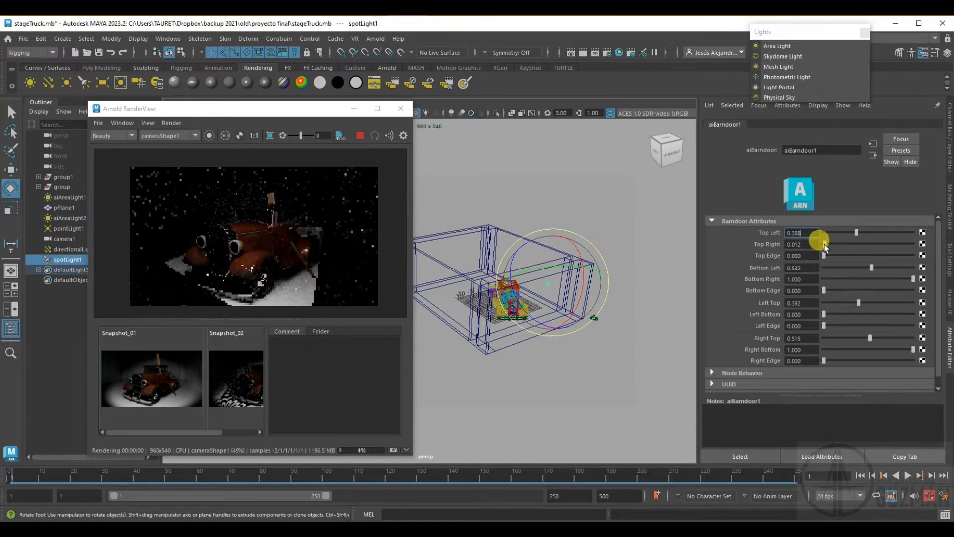
pyautogui.moveTo(896, 279)
pyautogui.mouseDown()
pyautogui.moveTo(912, 278)
pyautogui.moveTo(879, 279)
pyautogui.moveTo(905, 277)
pyautogui.mouseUp()
pyautogui.click(824, 313)
pyautogui.moveTo(827, 315)
pyautogui.mouseDown()
pyautogui.moveTo(819, 313)
pyautogui.moveTo(843, 314)
pyautogui.moveTo(831, 314)
pyautogui.mouseUp()
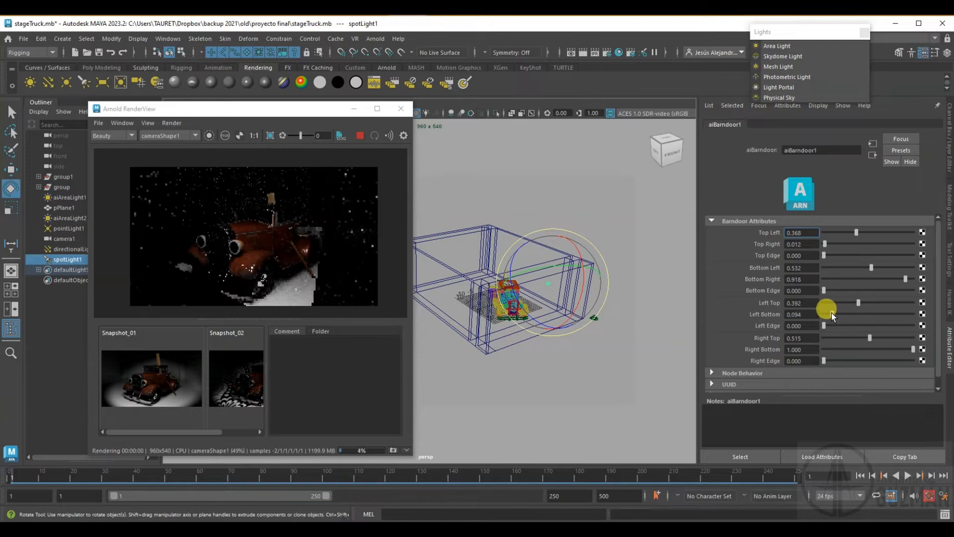
pyautogui.moveTo(888, 350); pyautogui.dragTo(906, 347)
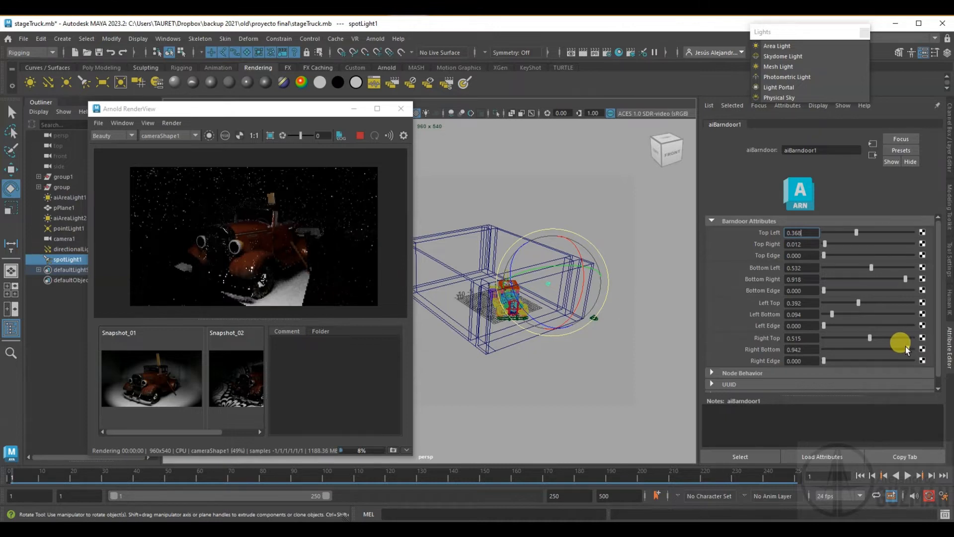
# Soften the barndoor edges to about Top 0.292, Bottom 0.129, Left 0.140 and Right 0.111, and store a render snapshot
pyautogui.moveTo(824, 255); pyautogui.dragTo(843, 255)
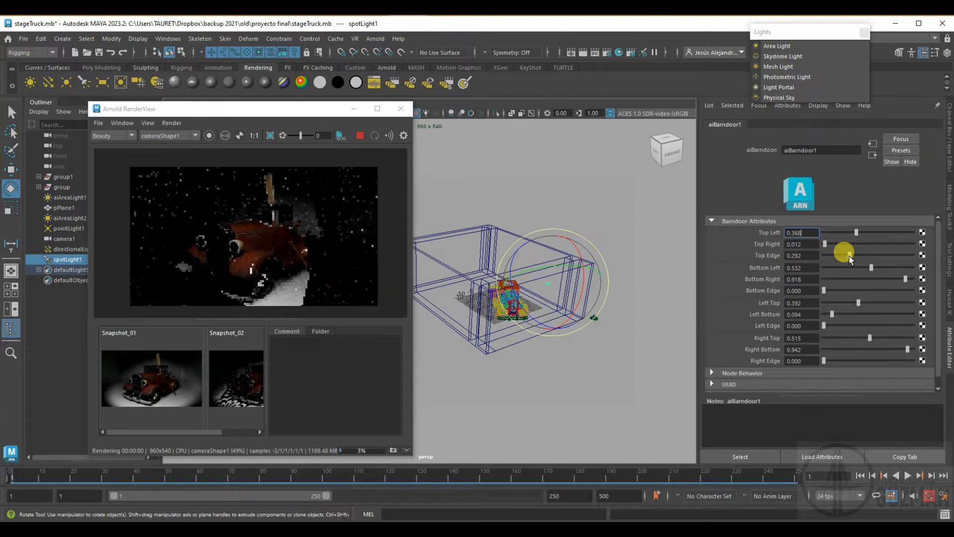
pyautogui.moveTo(828, 292)
pyautogui.mouseDown()
pyautogui.moveTo(846, 291)
pyautogui.moveTo(835, 291)
pyautogui.mouseUp()
pyautogui.moveTo(826, 325); pyautogui.dragTo(836, 325)
pyautogui.moveTo(823, 361); pyautogui.dragTo(833, 361)
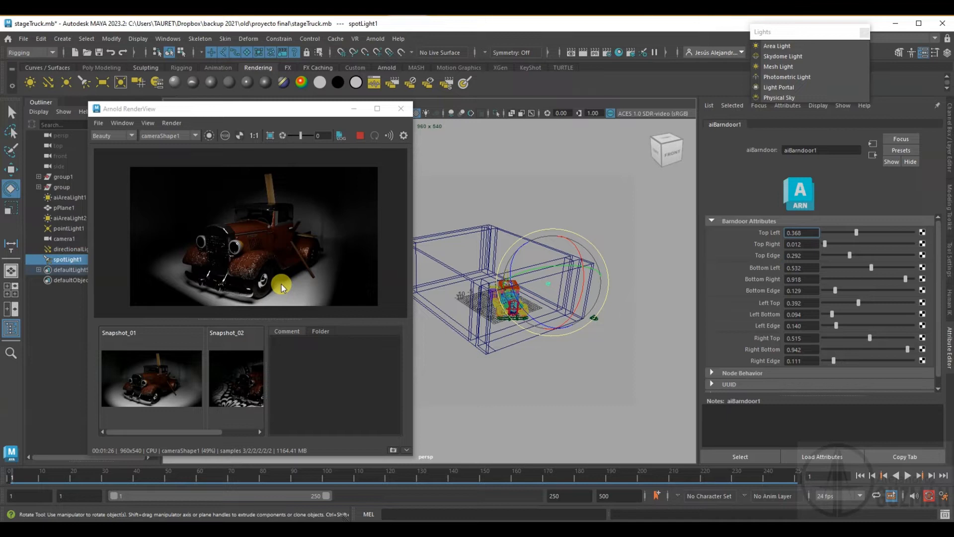
pyautogui.click(392, 451)
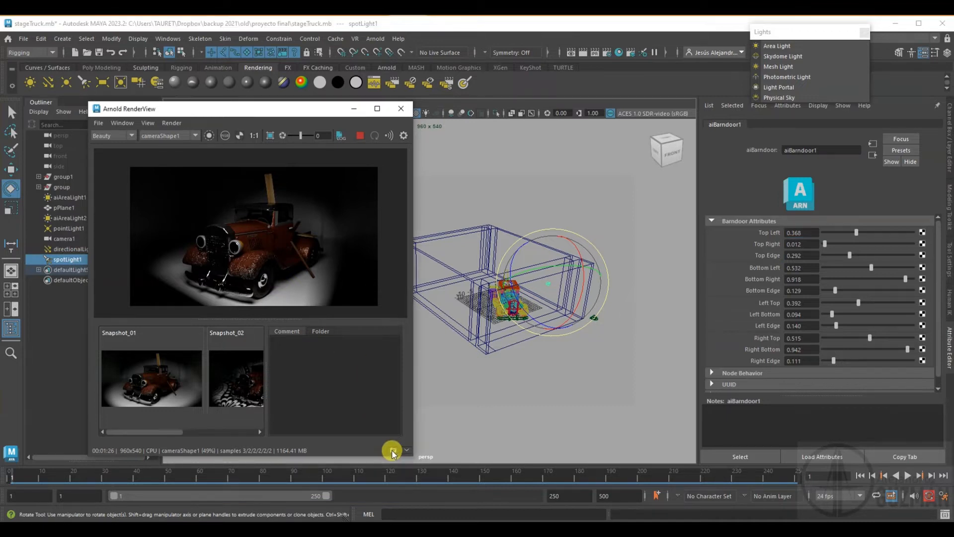
# Reselect the spot light, disconnect its barndoor filter and add a Light Blocker filter instead
pyautogui.click(661, 350)
pyautogui.click(547, 282)
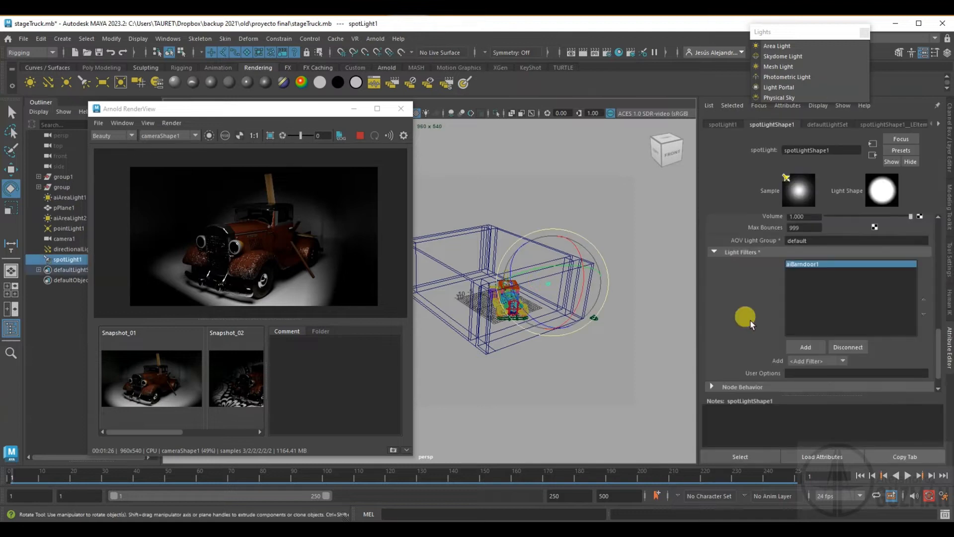
pyautogui.click(858, 349)
pyautogui.click(805, 347)
pyautogui.click(347, 235)
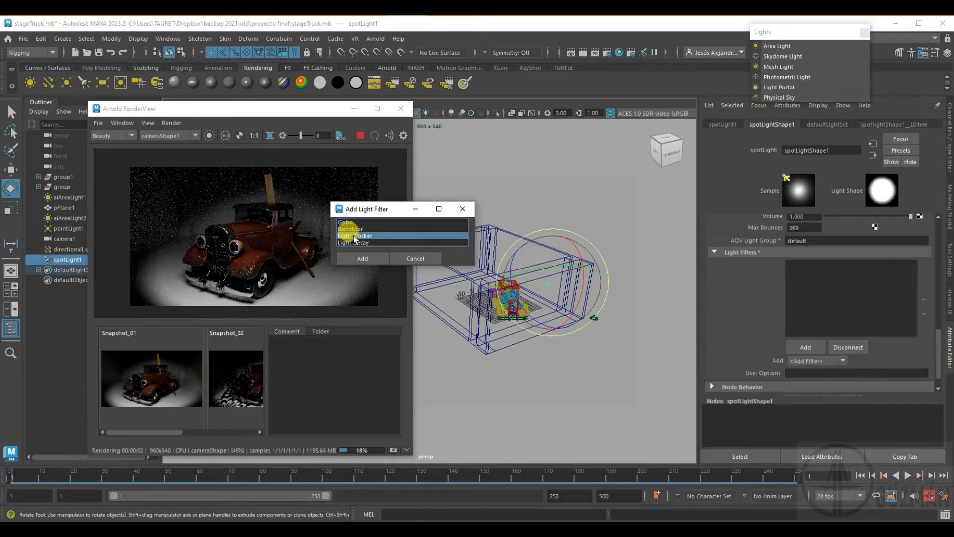
pyautogui.click(356, 259)
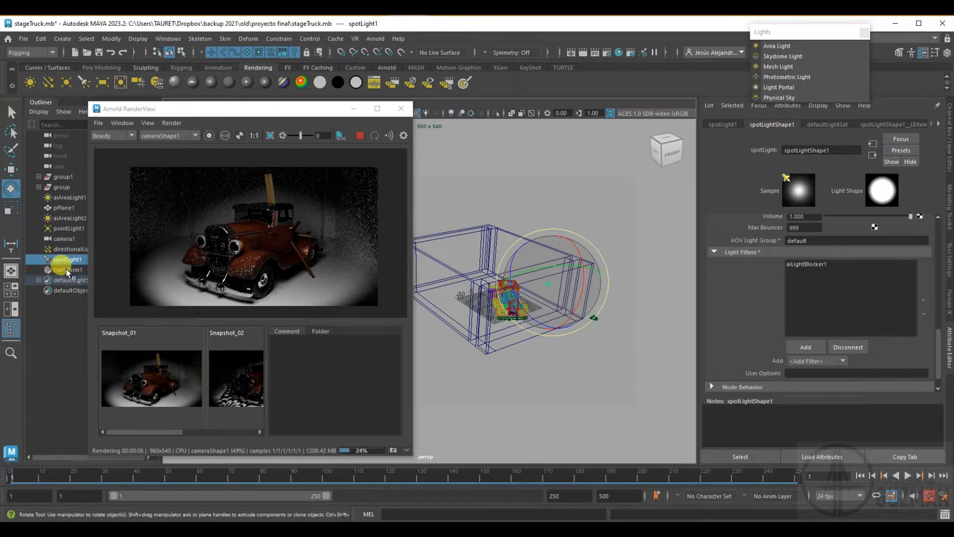
# Select the light blocker at the truck, look over its geometry types and keep box
pyautogui.keyDown('alt'); pyautogui.moveTo(521, 340); pyautogui.dragTo(571, 319); pyautogui.keyUp('alt')
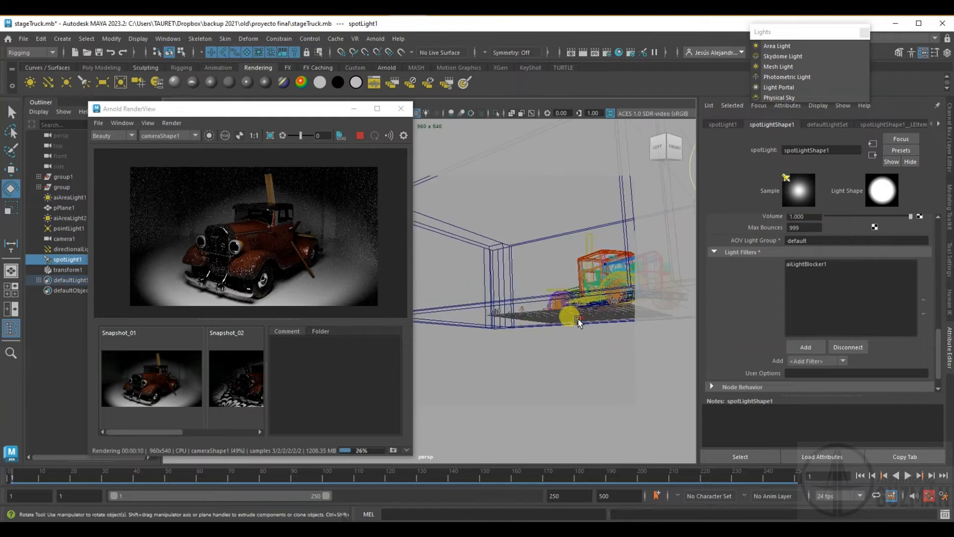
pyautogui.click(571, 318)
pyautogui.keyDown('alt'); pyautogui.moveTo(568, 376); pyautogui.dragTo(474, 344); pyautogui.keyUp('alt')
pyautogui.click(824, 233)
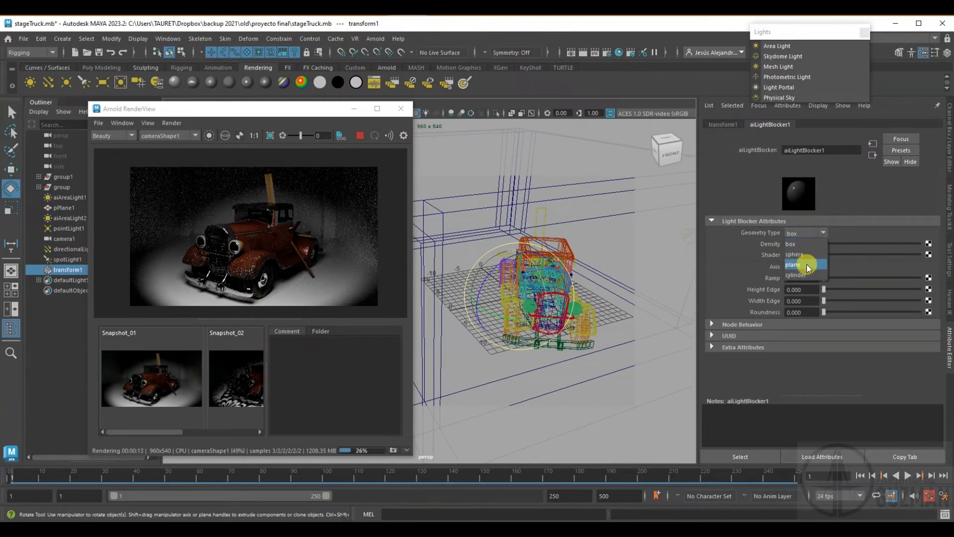
pyautogui.click(814, 243)
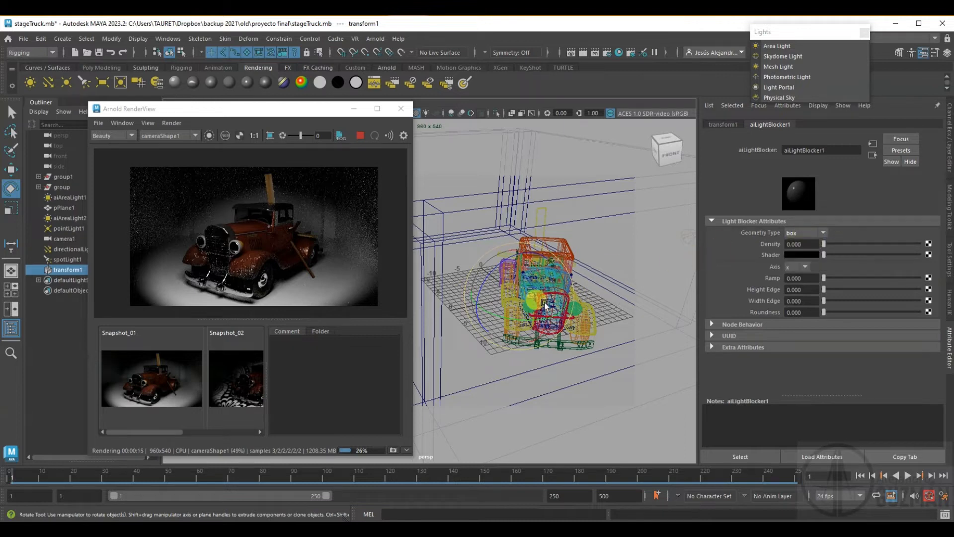
# Scale the light blocker box uniformly to about 10.8 and move it to about Y 7.84, Z 3.76 around the truck
pyautogui.press('r')
pyautogui.moveTo(546, 305); pyautogui.dragTo(569, 284)
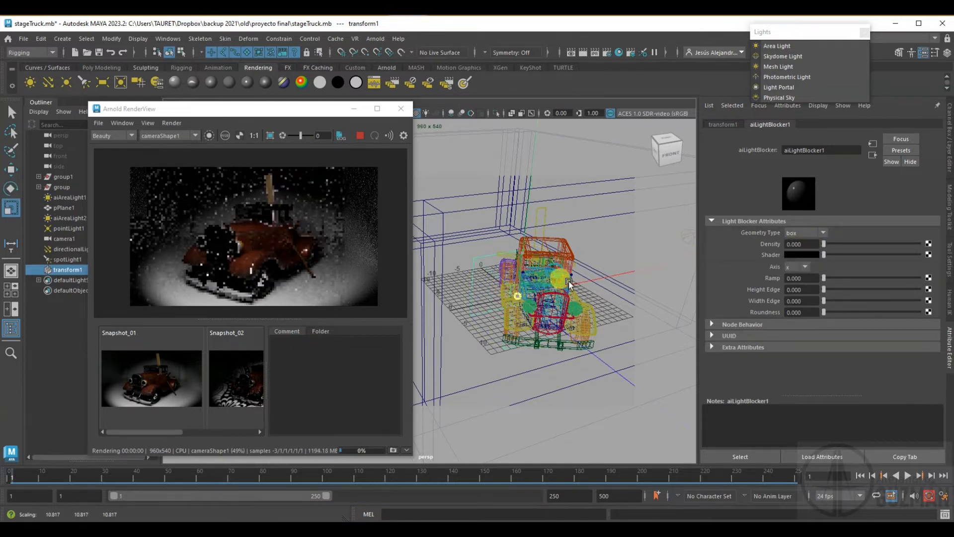
pyautogui.press('w')
pyautogui.moveTo(522, 250); pyautogui.dragTo(525, 208)
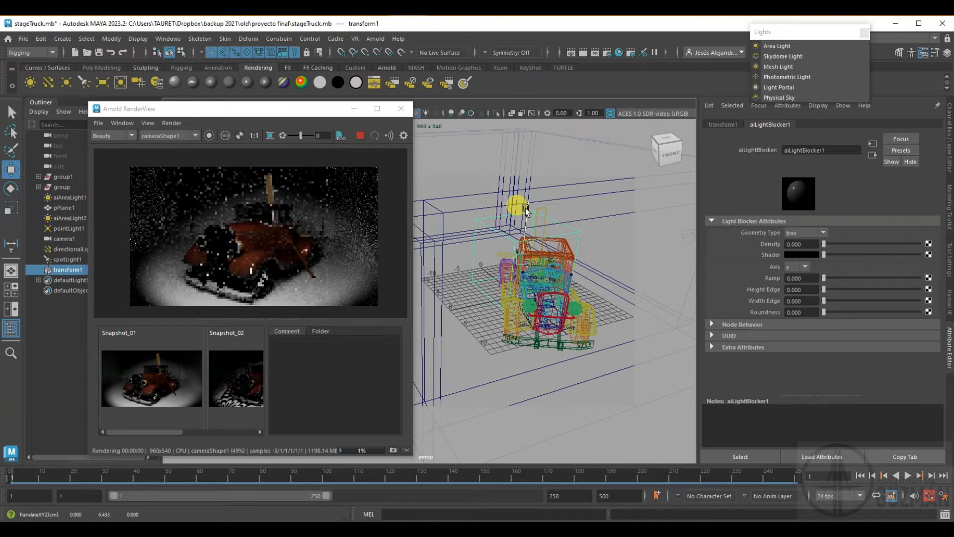
pyautogui.keyDown('alt'); pyautogui.moveTo(559, 261); pyautogui.dragTo(530, 205); pyautogui.keyUp('alt')
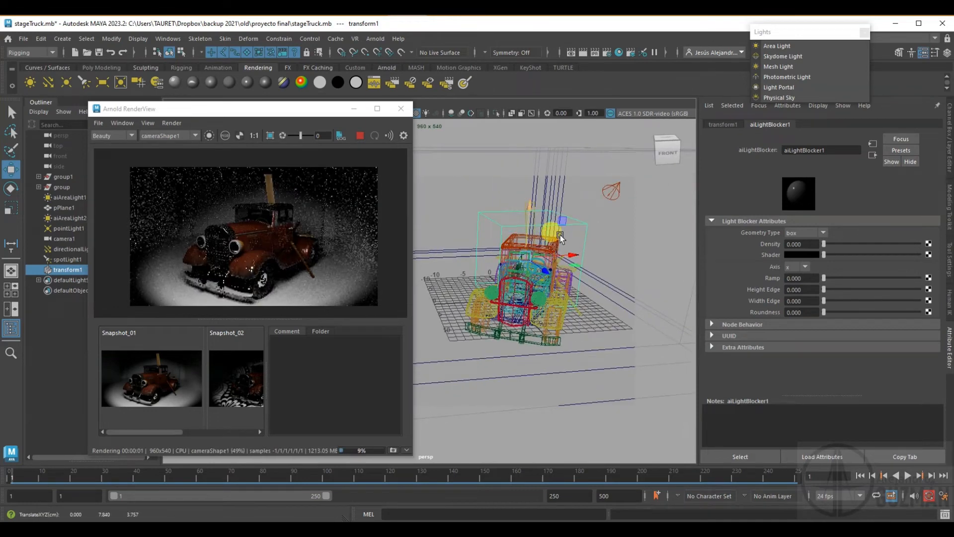
# Set the light blocker's Density to 1, move it to about X -3.384, Z 12.08, and store a render snapshot
pyautogui.moveTo(823, 244); pyautogui.dragTo(925, 245)
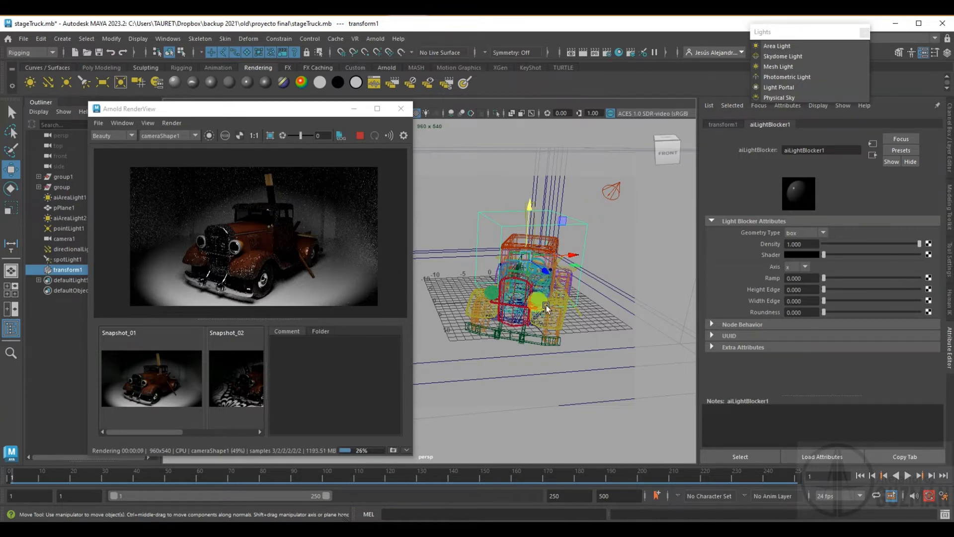
pyautogui.click(550, 273)
pyautogui.moveTo(550, 274); pyautogui.dragTo(572, 280)
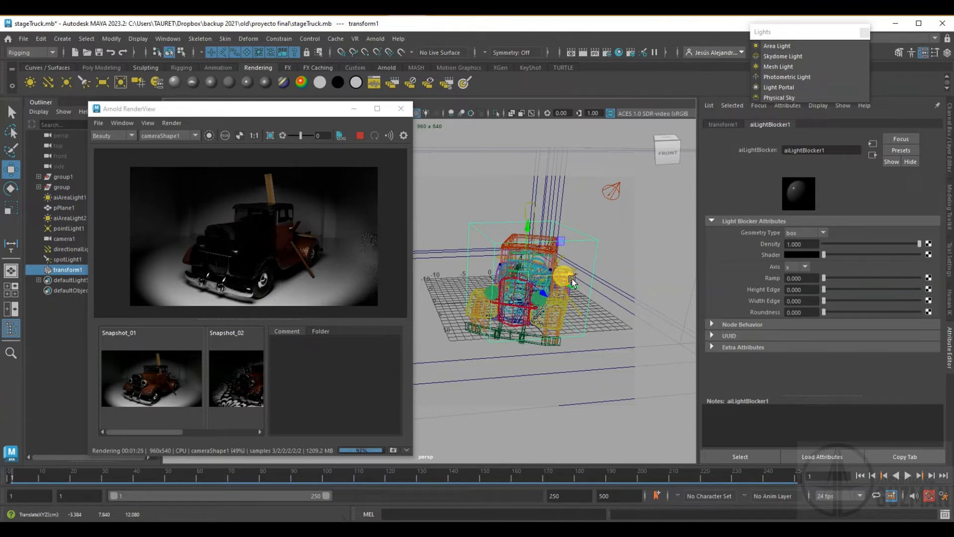
pyautogui.click(393, 451)
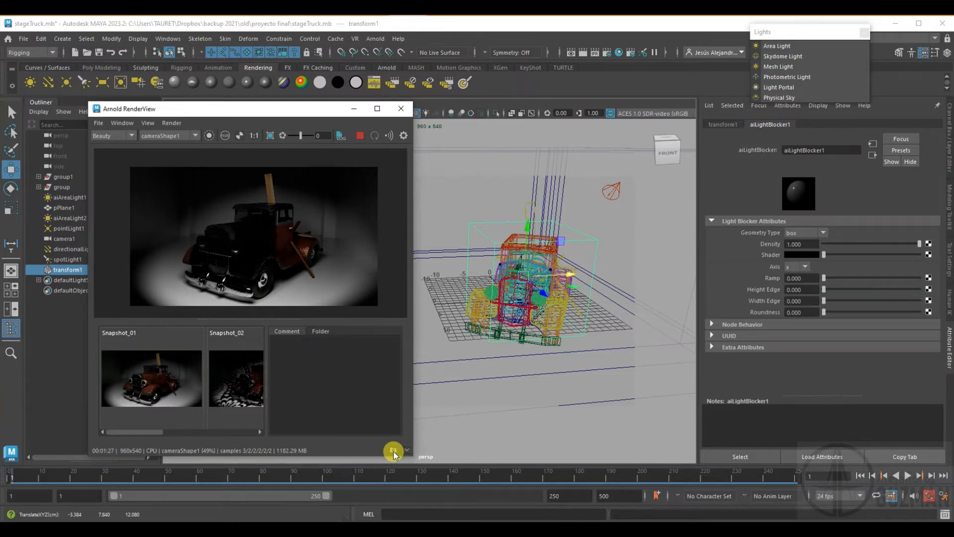
# Reselect the spot light and disconnect the light blocker from its light filters
pyautogui.moveTo(149, 432); pyautogui.dragTo(106, 435)
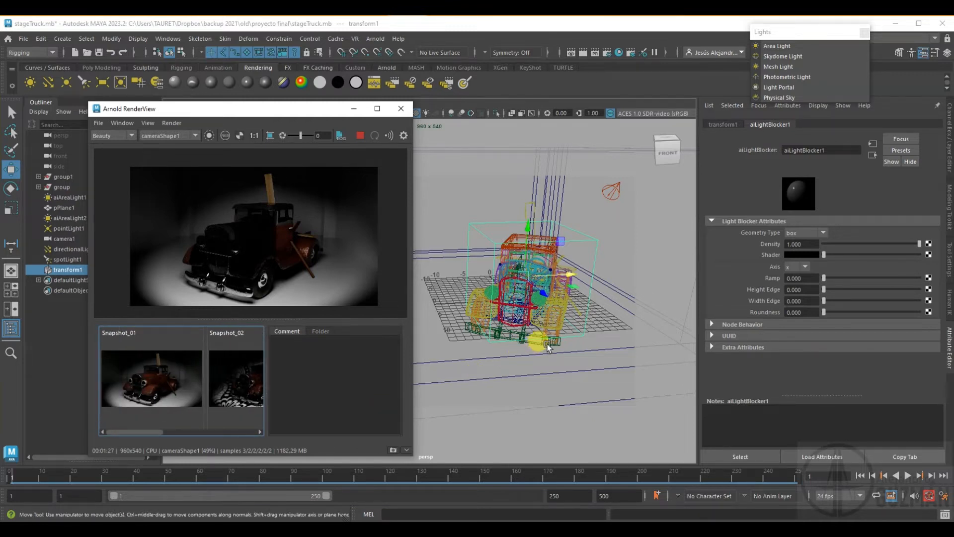
pyautogui.scroll(-5, 547, 344)
pyautogui.keyDown('alt'); pyautogui.moveTo(543, 352); pyautogui.dragTo(580, 356); pyautogui.keyUp('alt')
pyautogui.keyDown('alt'); pyautogui.moveTo(581, 356); pyautogui.dragTo(563, 365, button='middle'); pyautogui.keyUp('alt')
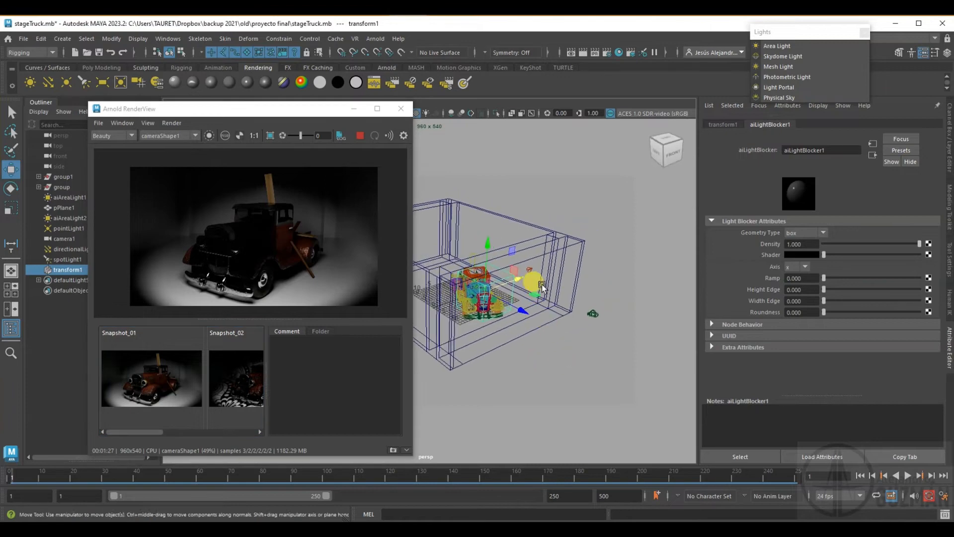
pyautogui.click(530, 269)
pyautogui.click(809, 265)
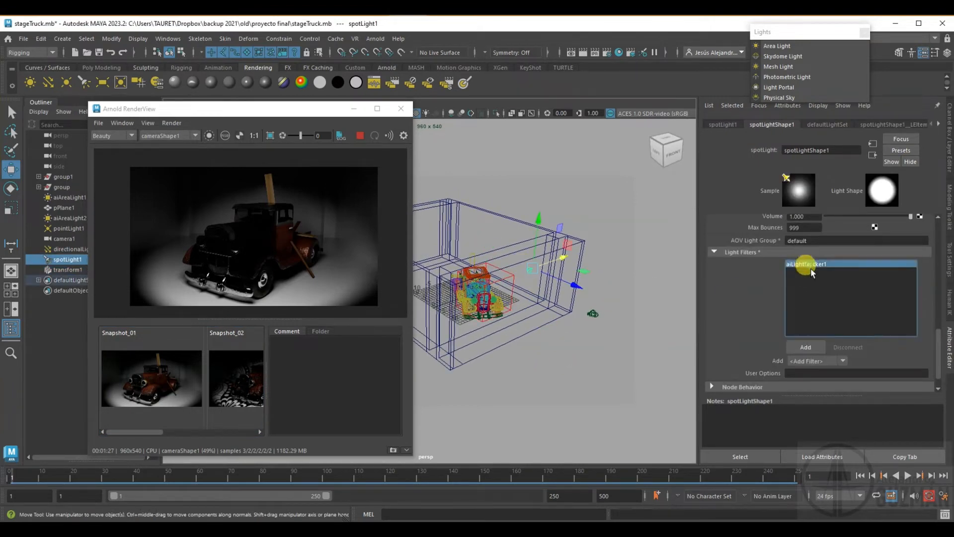
pyautogui.click(534, 265)
pyautogui.click(528, 266)
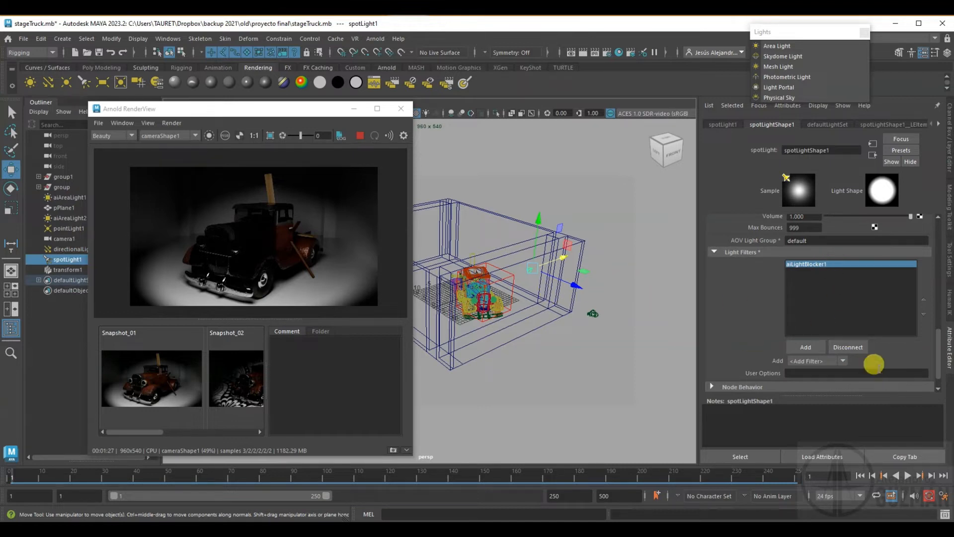
pyautogui.click(849, 347)
# Check that the light blocker object still exists and reattach the existing aiLightBlocker1 to the spot light
pyautogui.click(70, 269)
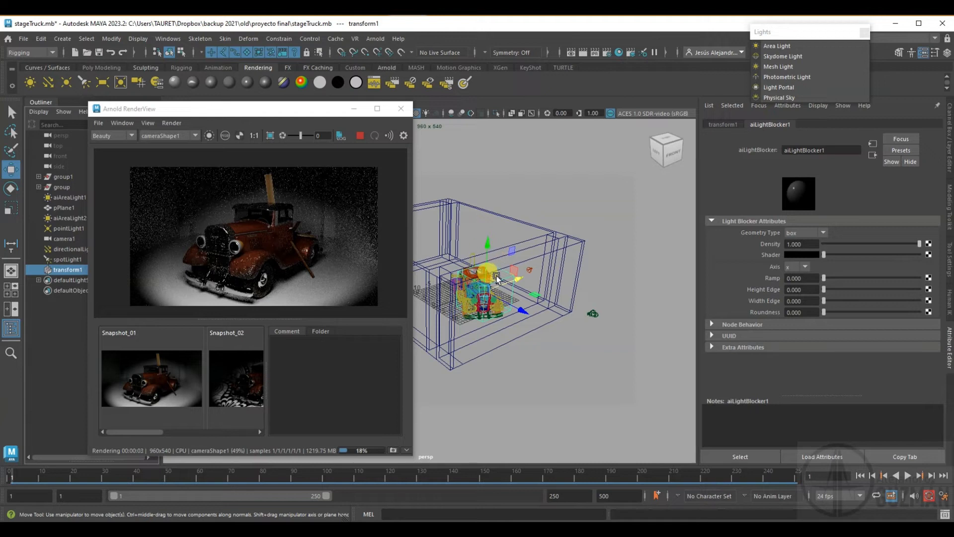
pyautogui.click(532, 267)
pyautogui.click(818, 360)
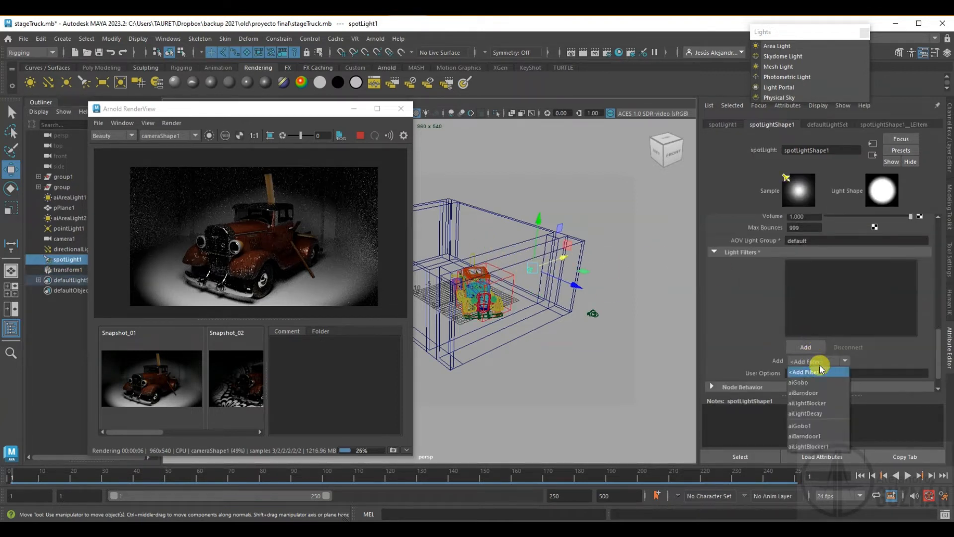
pyautogui.click(822, 444)
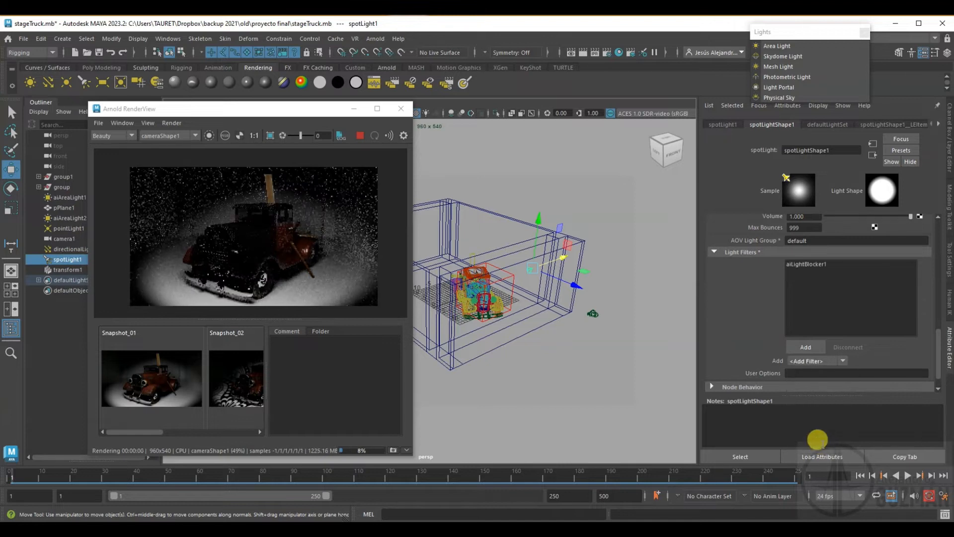
# Disconnect aiLightBlocker1 from the spot light's light filters and delete the light blocker object from the scene
pyautogui.click(623, 275)
pyautogui.click(531, 266)
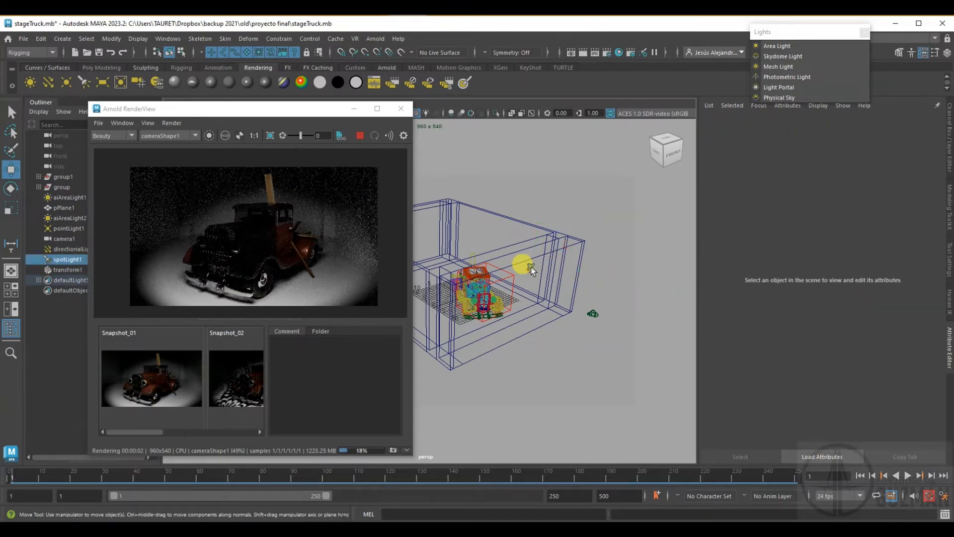
pyautogui.click(571, 288)
pyautogui.click(526, 268)
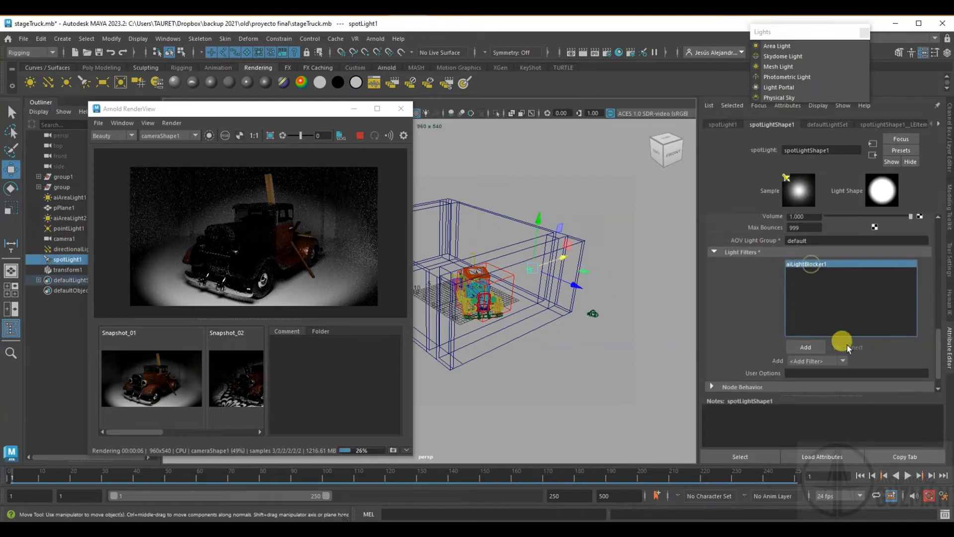
pyautogui.click(67, 270)
pyautogui.click(532, 374)
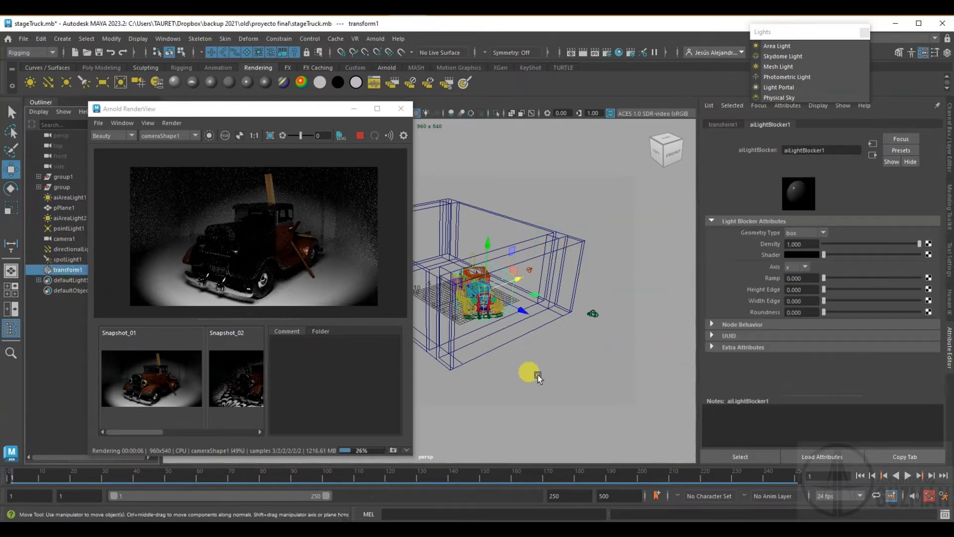
pyautogui.click(529, 269)
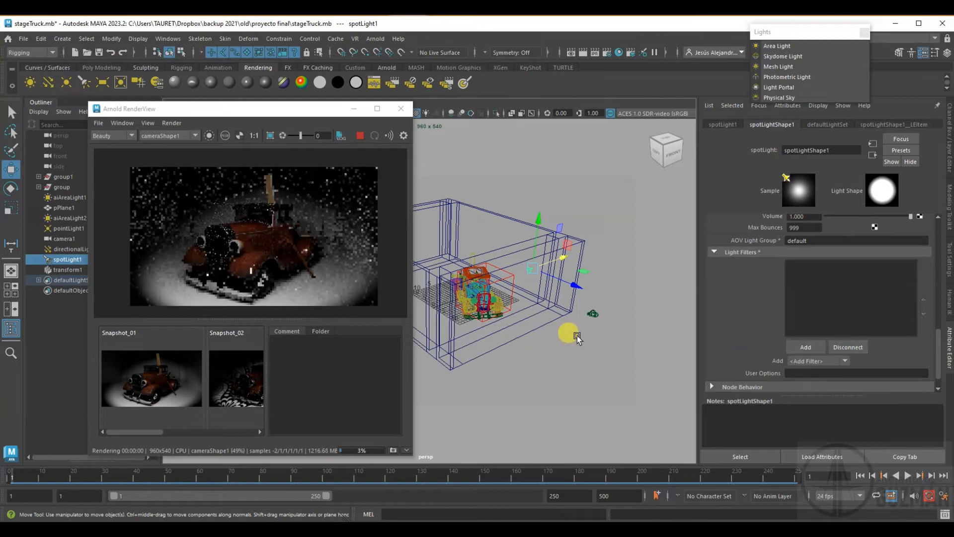
pyautogui.click(63, 291)
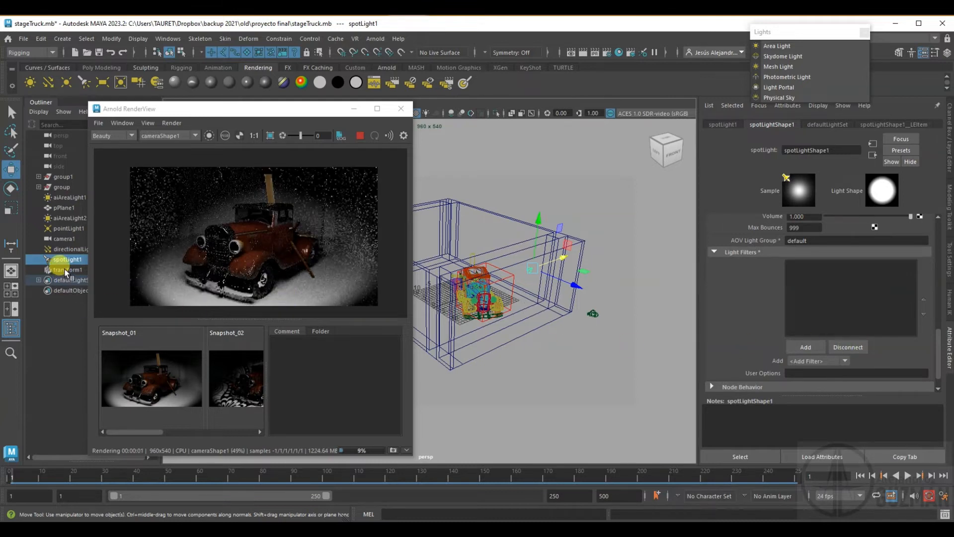
pyautogui.click(444, 321)
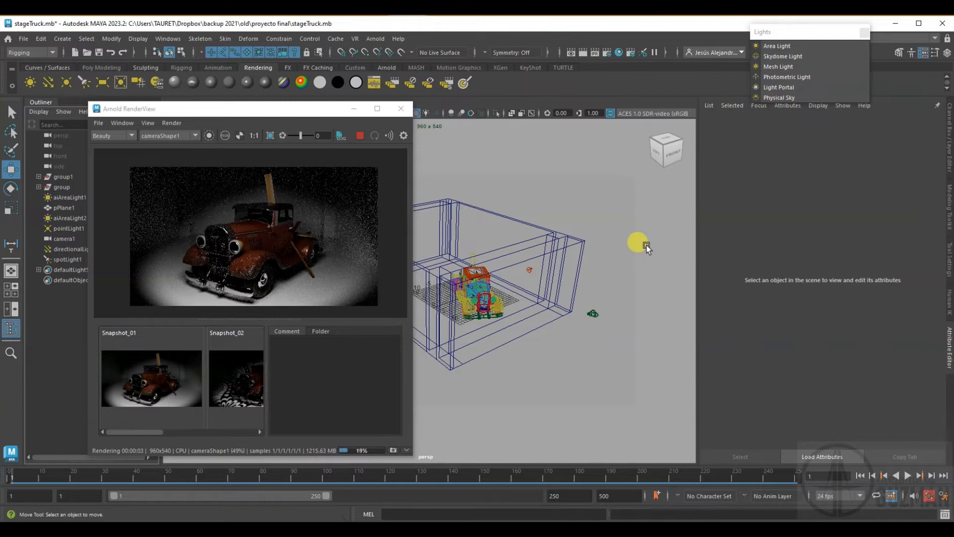
# Reselect the spot light and add a Light Decay filter to it
pyautogui.click(530, 270)
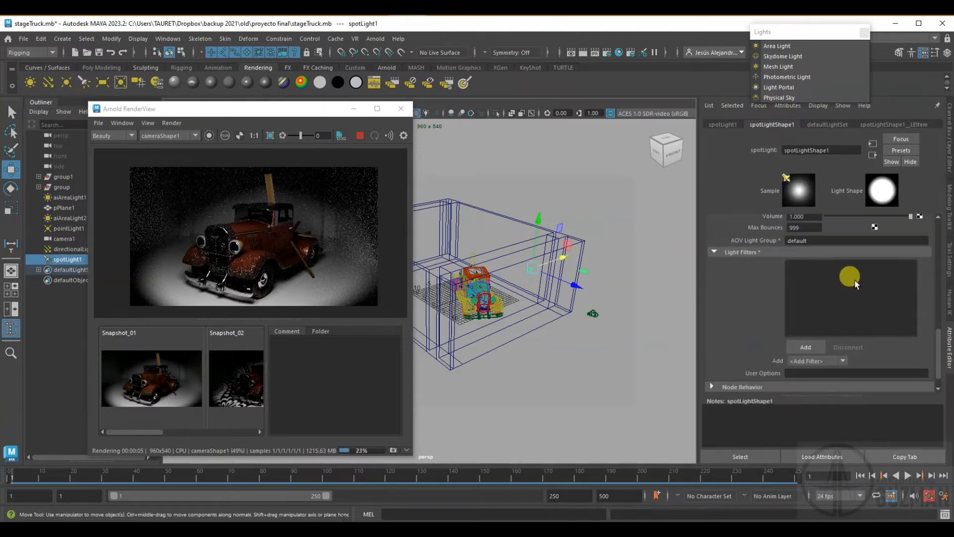
pyautogui.click(805, 346)
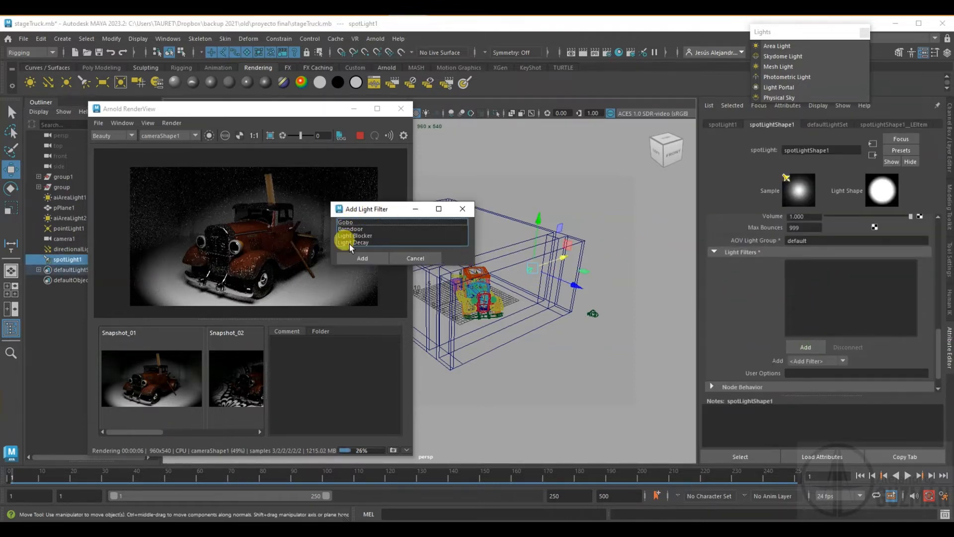
pyautogui.click(349, 243)
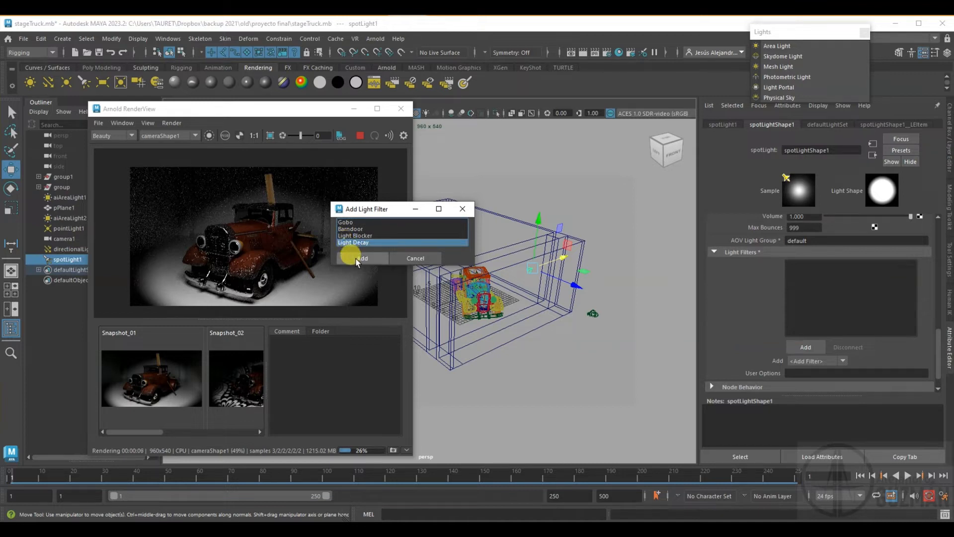
pyautogui.click(357, 259)
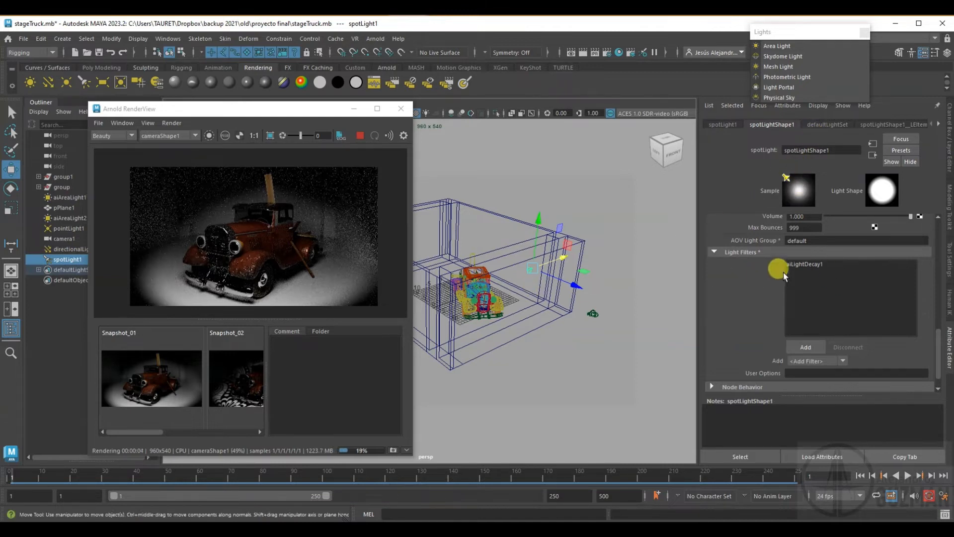
# Open the light decay filter's attributes, enable Use Far Attenuation, and set Far Start to 0.001
pyautogui.scroll(5, 855, 284)
pyautogui.scroll(3, 855, 285)
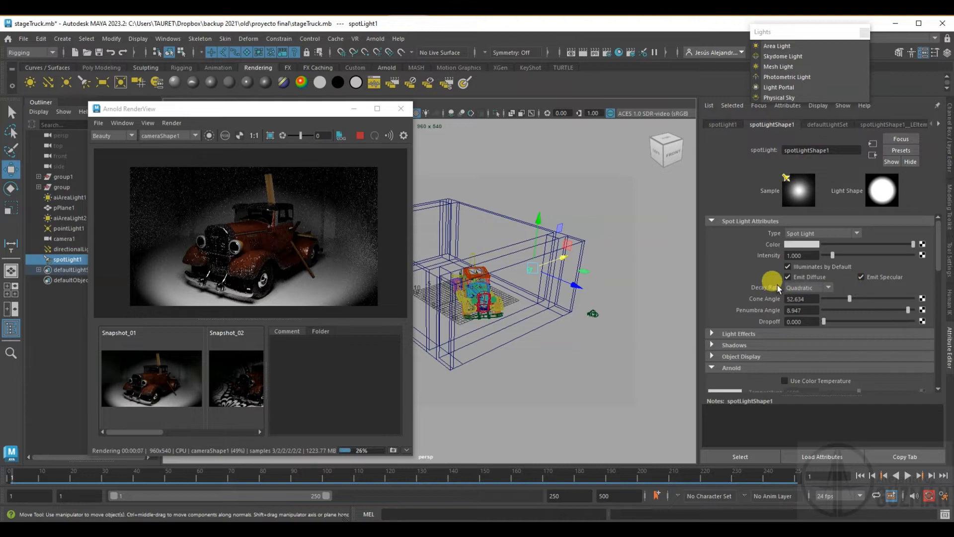
pyautogui.scroll(-7, 799, 289)
pyautogui.scroll(-3, 801, 290)
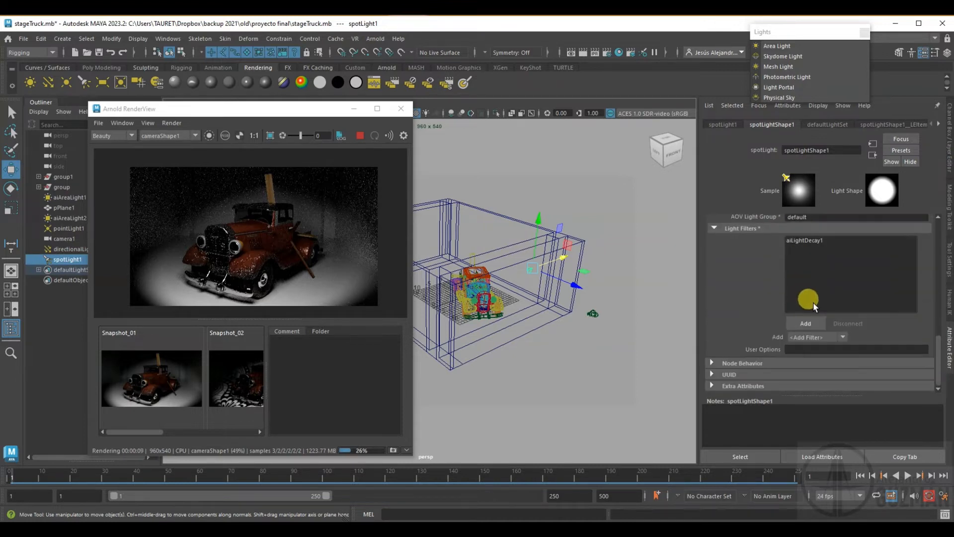
pyautogui.scroll(1, 793, 268)
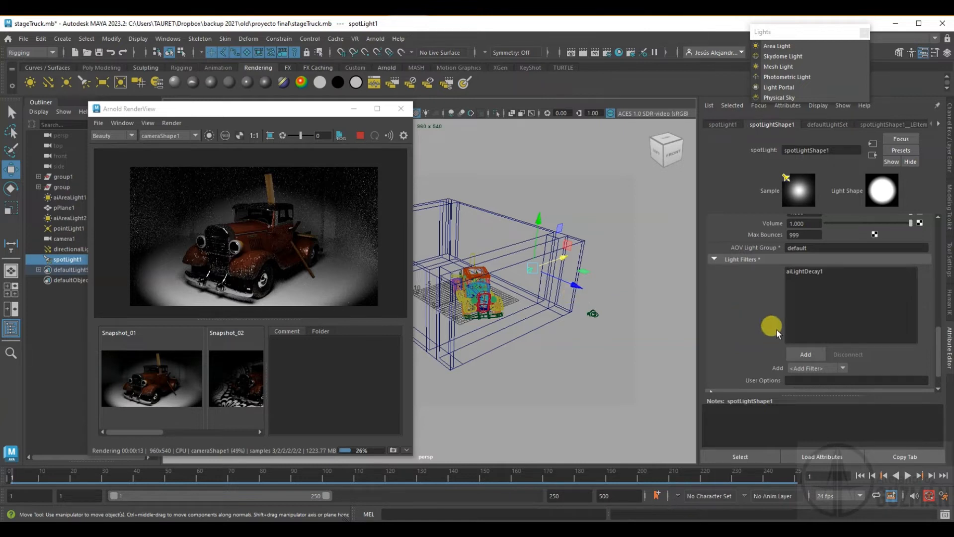
pyautogui.doubleClick(805, 271)
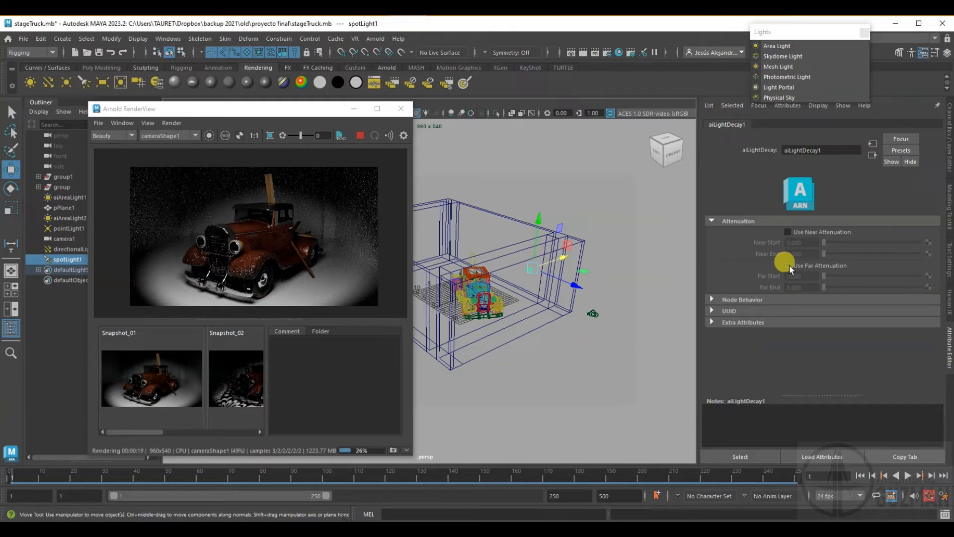
pyautogui.click(789, 266)
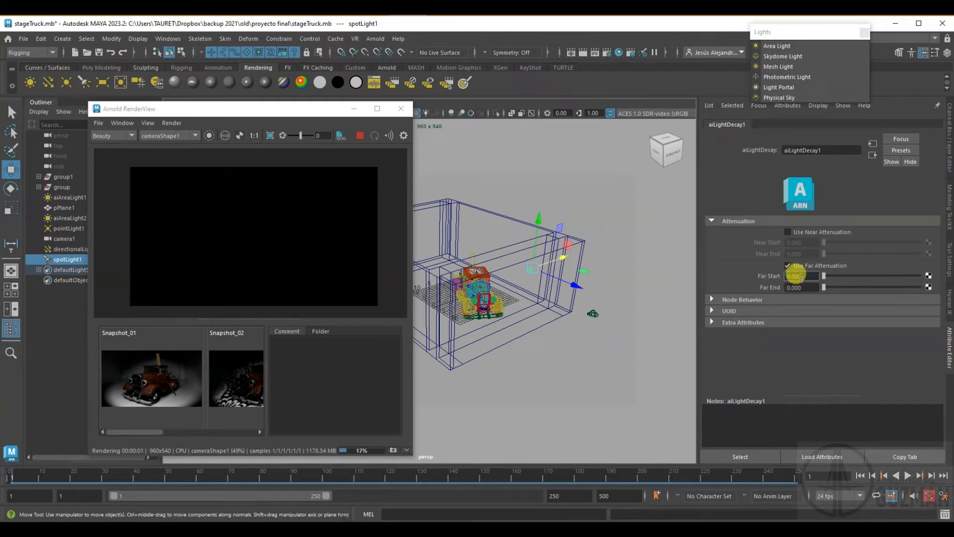
pyautogui.write('1')
pyautogui.press('Return')
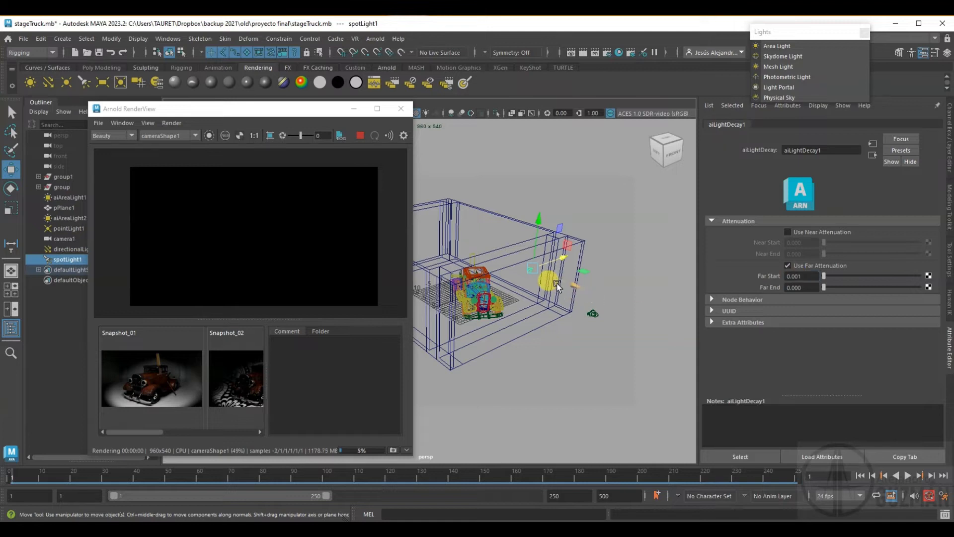
# Create a distance measurement with the Distance Tool, starting on the grid beneath the truck and ending towards the spot light
pyautogui.keyDown('alt'); pyautogui.moveTo(538, 270); pyautogui.dragTo(630, 207); pyautogui.keyUp('alt')
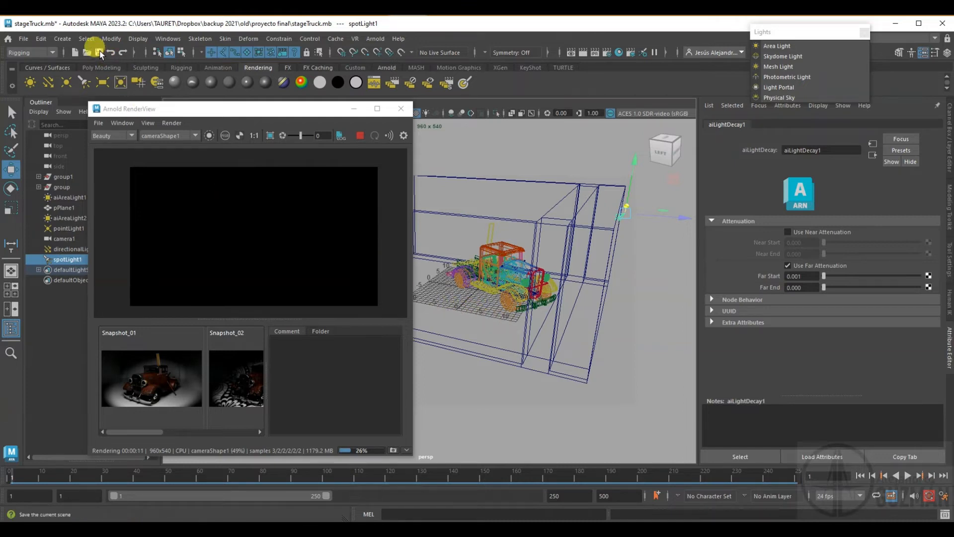
pyautogui.click(63, 38)
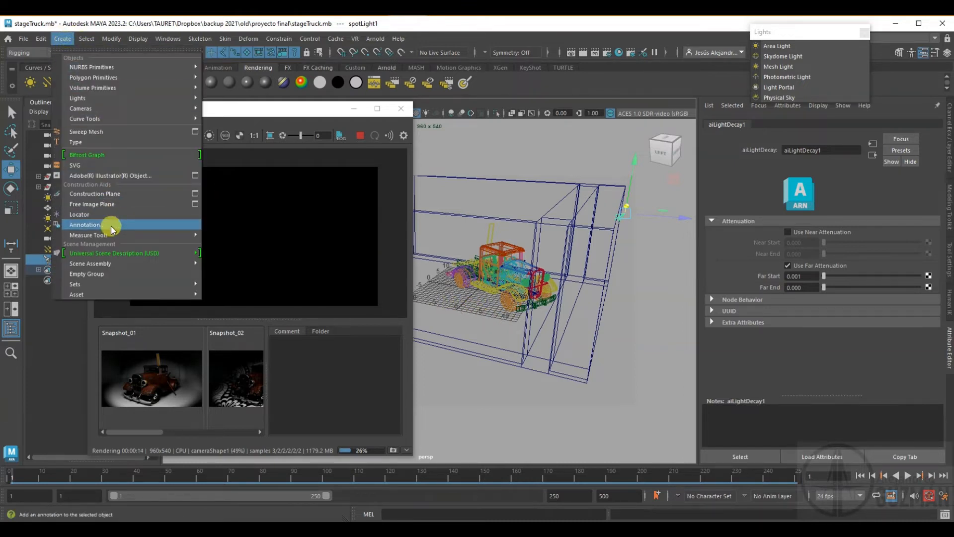
pyautogui.click(633, 387)
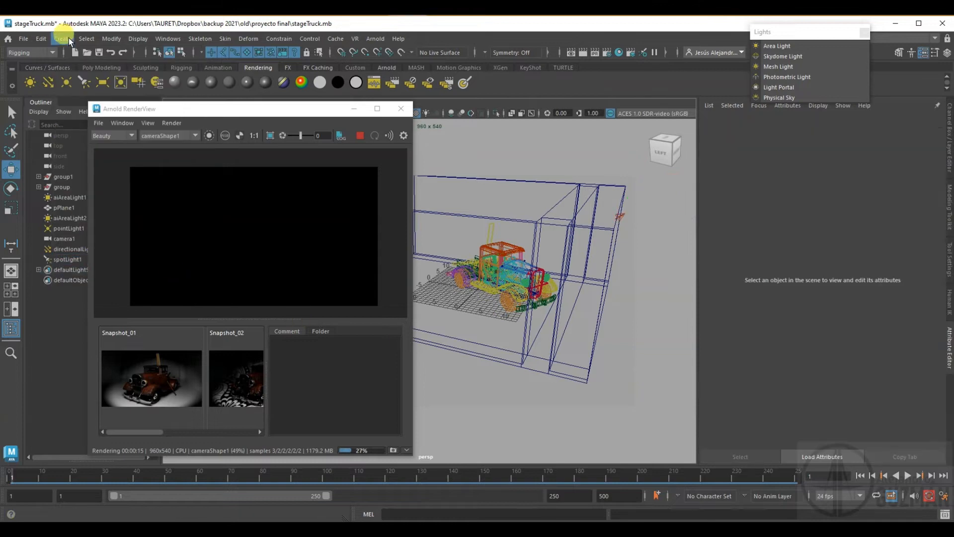
pyautogui.click(69, 39)
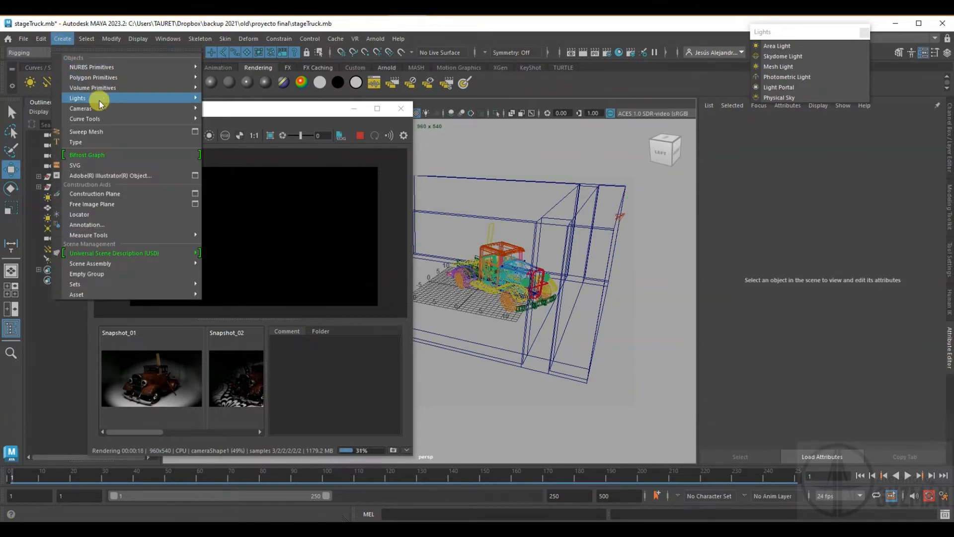
pyautogui.moveTo(97, 237)
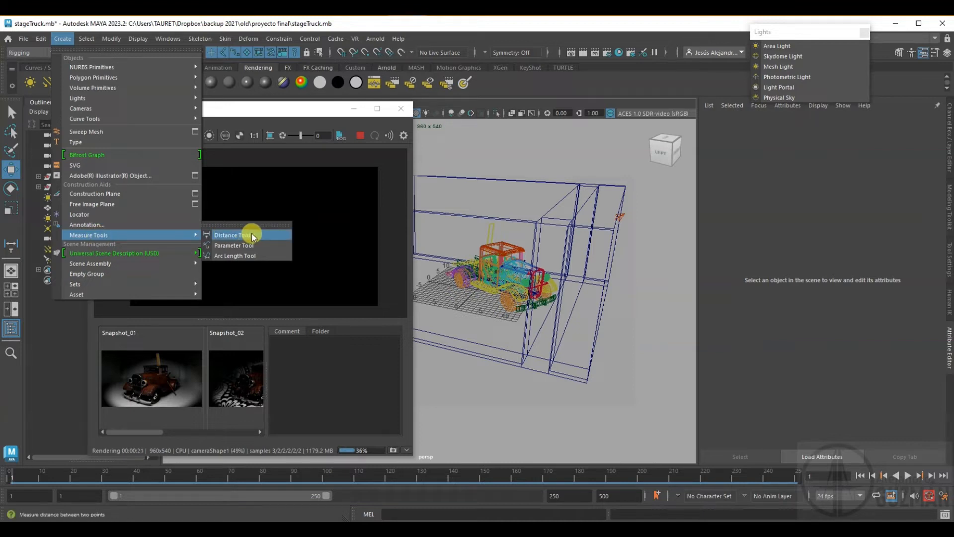
pyautogui.click(231, 236)
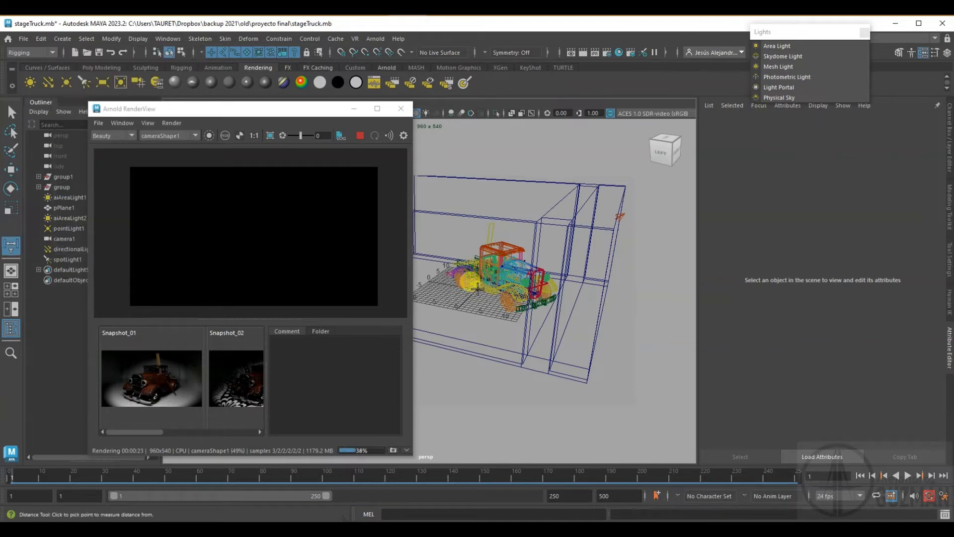
pyautogui.click(476, 290)
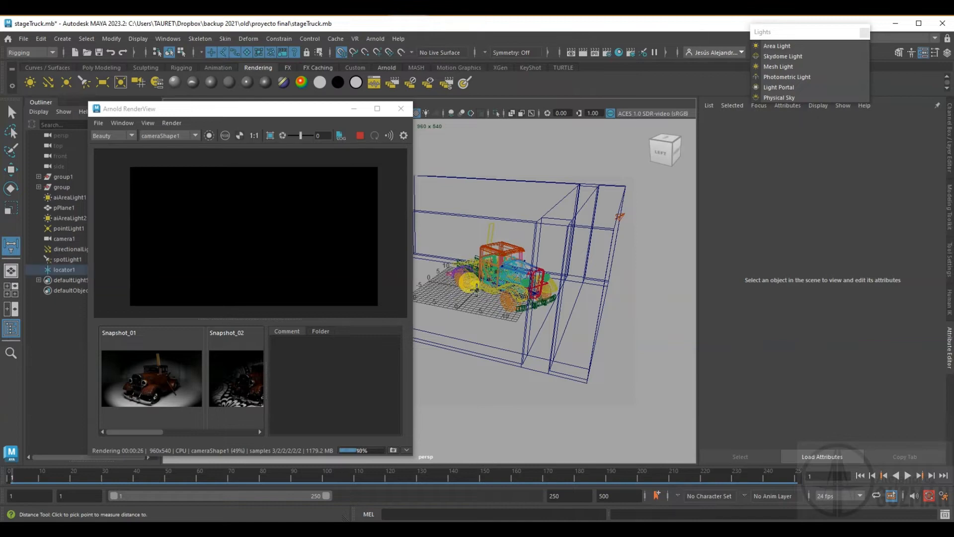
pyautogui.click(622, 214)
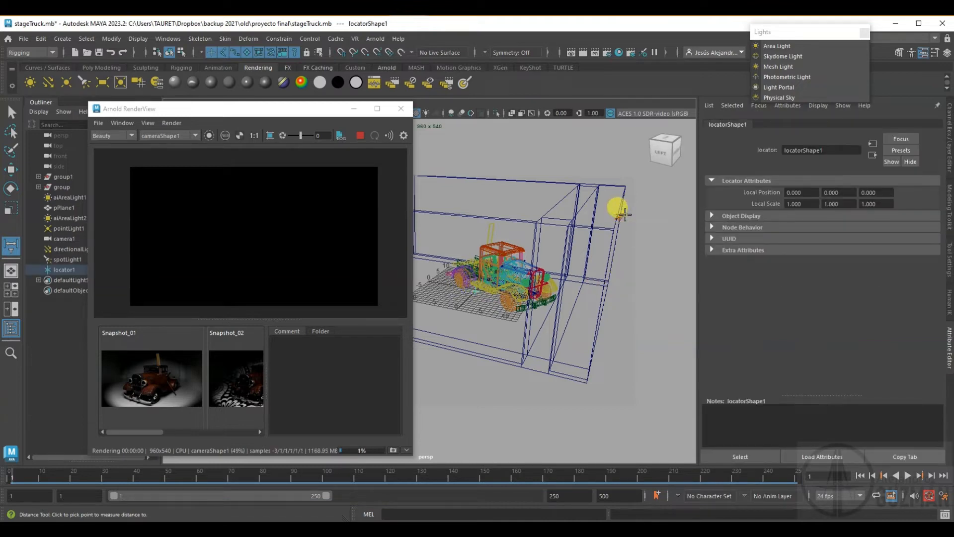
pyautogui.keyDown('alt'); pyautogui.moveTo(618, 234); pyautogui.dragTo(565, 264); pyautogui.keyUp('alt')
pyautogui.keyDown('alt'); pyautogui.moveTo(565, 263); pyautogui.dragTo(486, 249, button='right'); pyautogui.keyUp('alt')
pyautogui.keyDown('alt'); pyautogui.moveTo(621, 268); pyautogui.dragTo(597, 260, button='middle'); pyautogui.keyUp('alt')
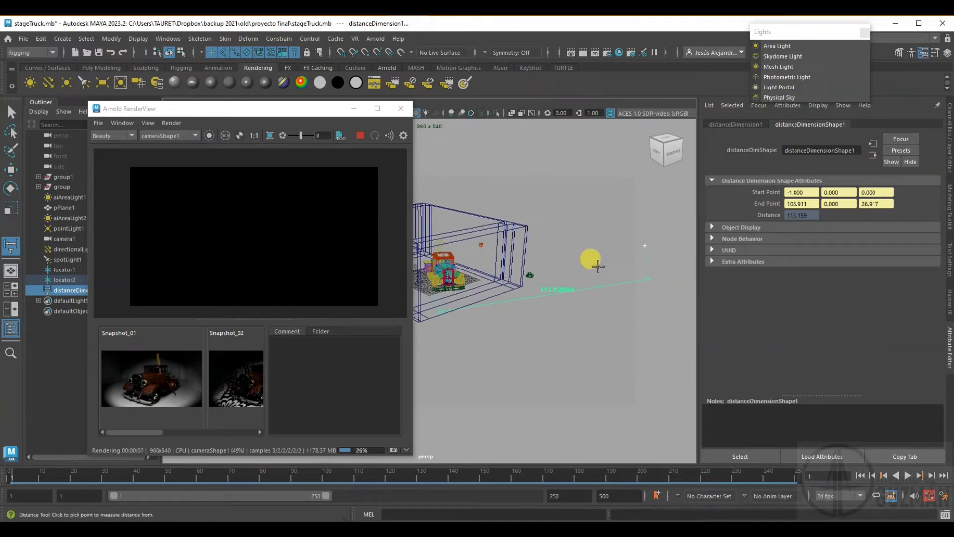
# Move the measurement's end locator near the spot light, to about X -5.214, Y 21.81, Z 27.086
pyautogui.press('w')
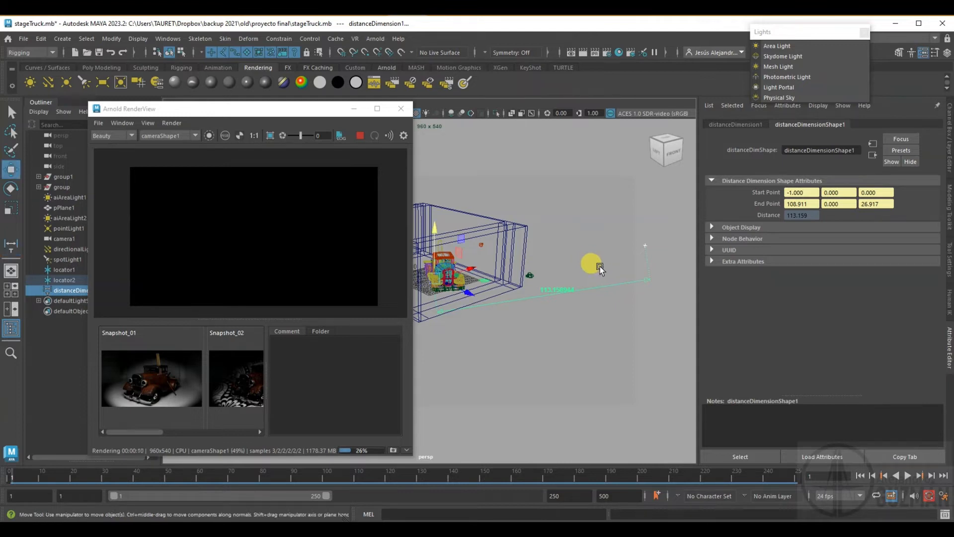
pyautogui.click(651, 247)
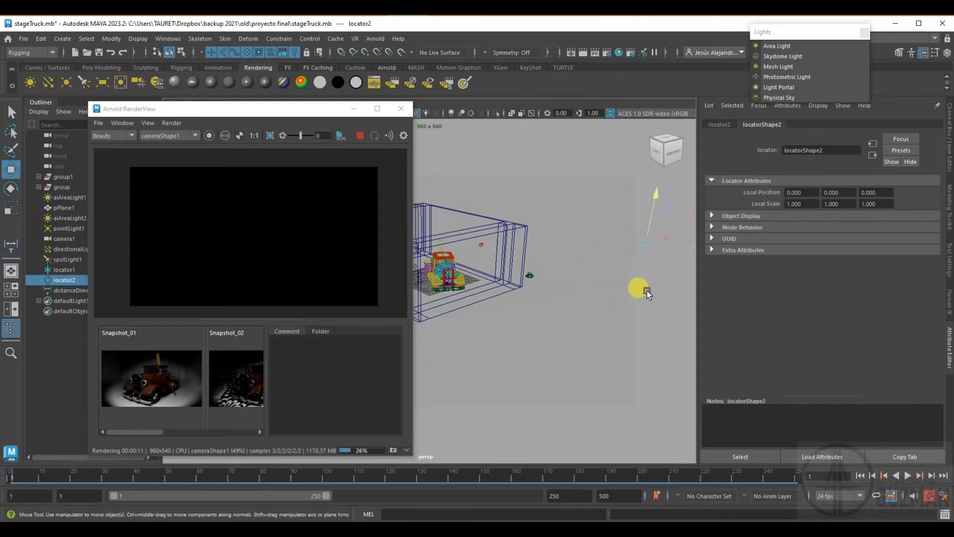
pyautogui.moveTo(643, 251); pyautogui.dragTo(580, 249)
pyautogui.moveTo(542, 204); pyautogui.dragTo(557, 282)
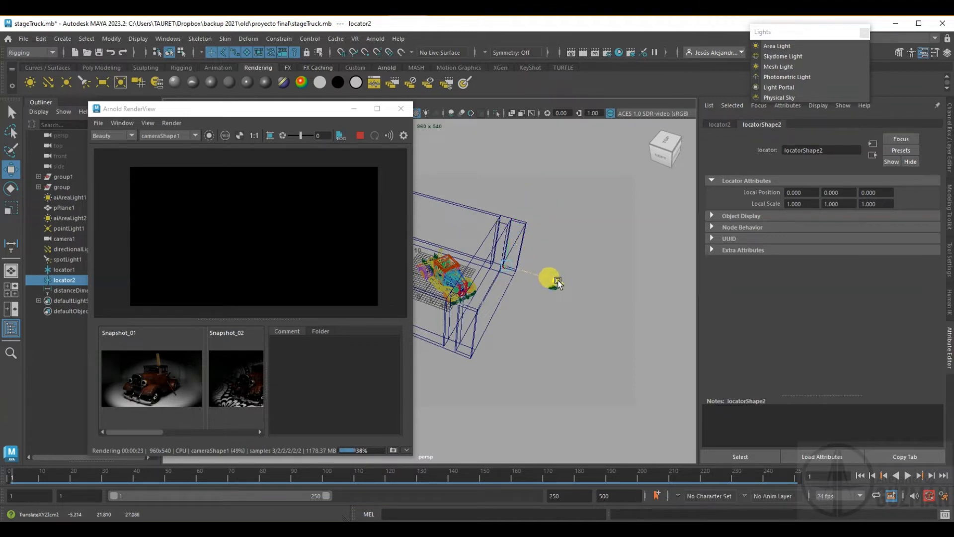
pyautogui.moveTo(512, 258)
pyautogui.keyDown('alt'); pyautogui.mouseDown()
pyautogui.moveTo(511, 243)
pyautogui.moveTo(516, 266)
pyautogui.mouseUp(); pyautogui.keyUp('alt')
pyautogui.keyDown('alt'); pyautogui.moveTo(517, 266); pyautogui.dragTo(529, 294, button='middle'); pyautogui.keyUp('alt')
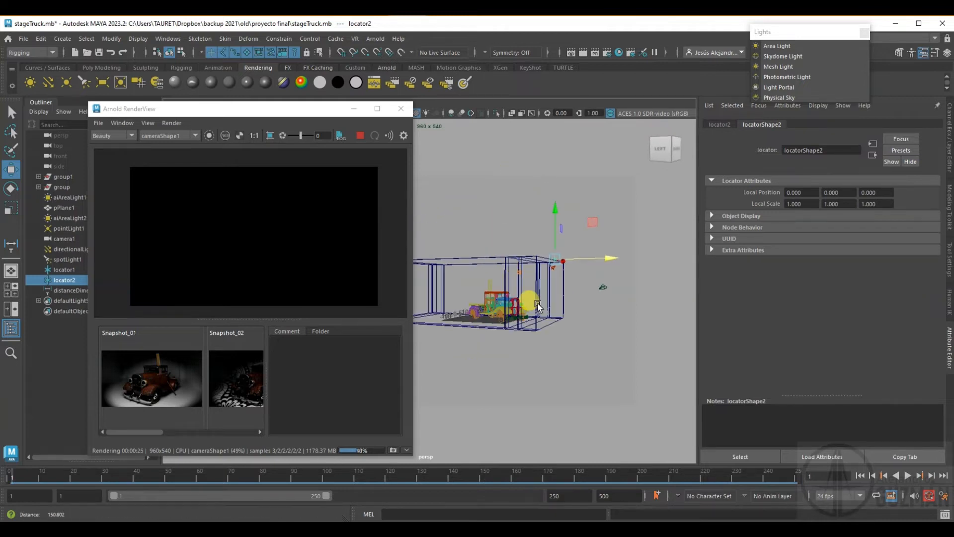
pyautogui.keyDown('alt'); pyautogui.moveTo(529, 294); pyautogui.dragTo(517, 298); pyautogui.keyUp('alt')
# Adjust the end locator to about Y 20.416, Z 28.379 and check the measured distance between truck and light
pyautogui.click(67, 290)
pyautogui.keyDown('alt'); pyautogui.moveTo(530, 344); pyautogui.dragTo(586, 300); pyautogui.keyUp('alt')
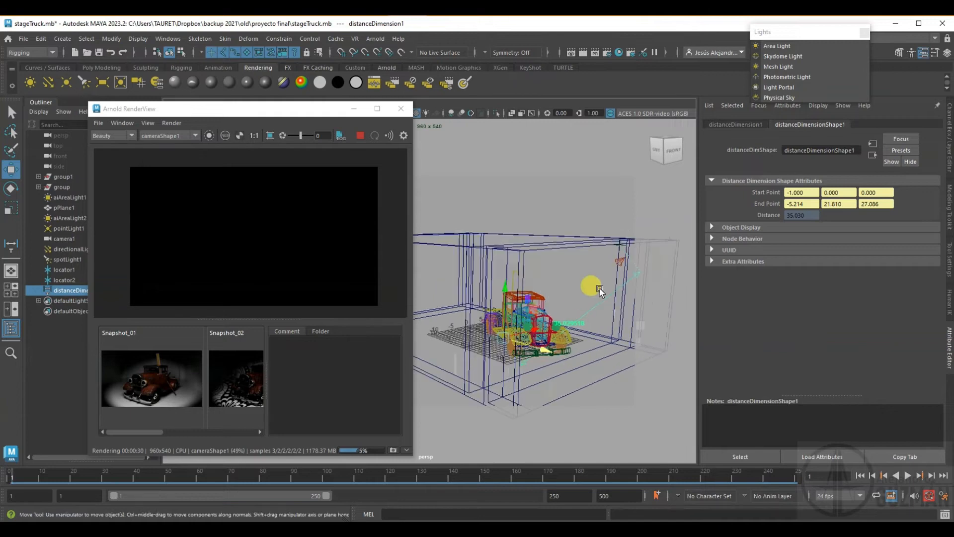
pyautogui.click(621, 243)
pyautogui.keyDown('alt'); pyautogui.moveTo(652, 209); pyautogui.dragTo(605, 298); pyautogui.keyUp('alt')
pyautogui.click(607, 327)
pyautogui.click(62, 291)
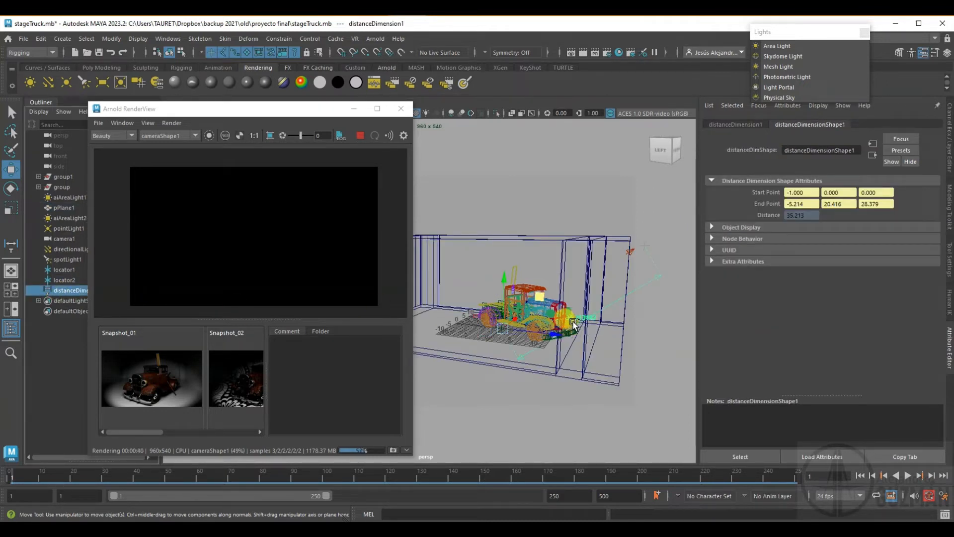
pyautogui.moveTo(573, 321); pyautogui.dragTo(610, 294)
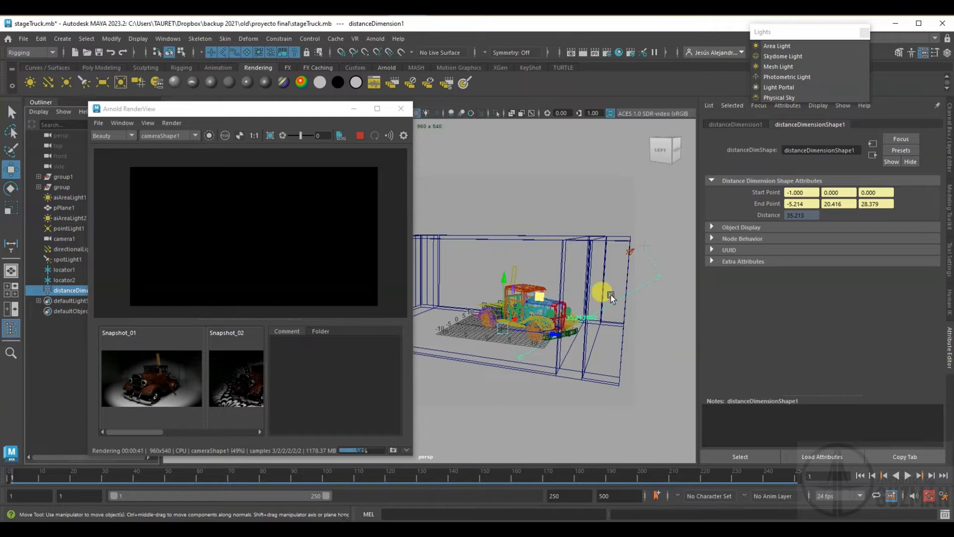
# Reopen the spot light's aiLightDecay1 filter and set its Far End to 35
pyautogui.click(631, 249)
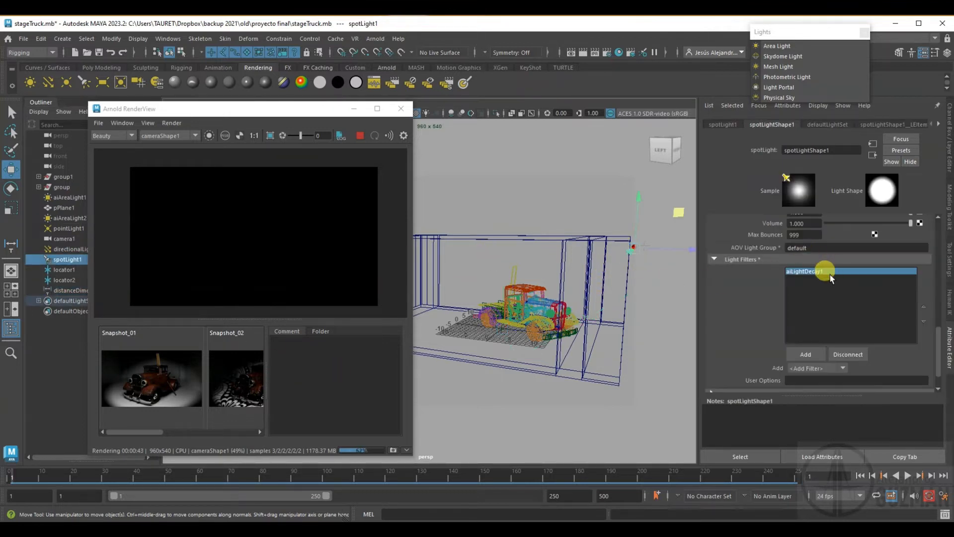
pyautogui.doubleClick(802, 271)
pyautogui.doubleClick(795, 287)
pyautogui.write('35')
pyautogui.press('Return')
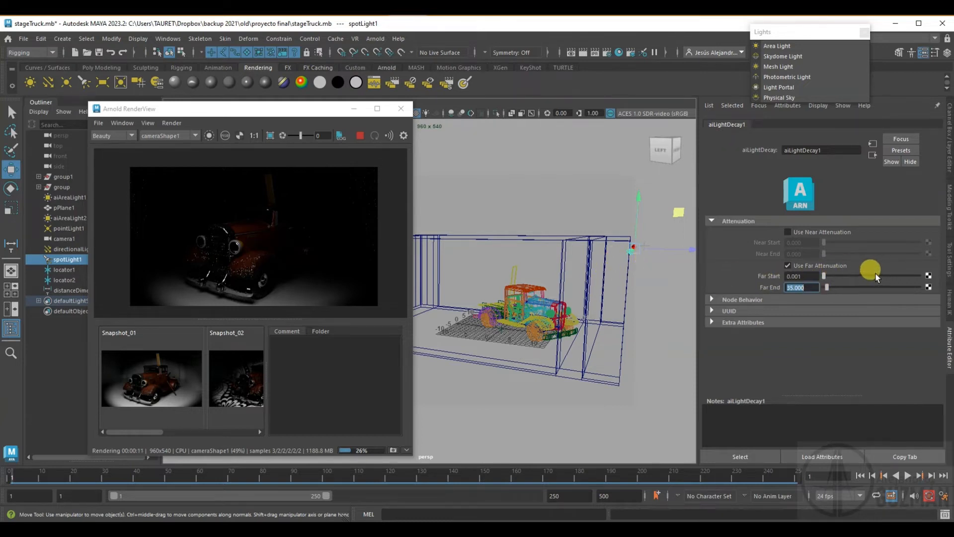
pyautogui.click(629, 254)
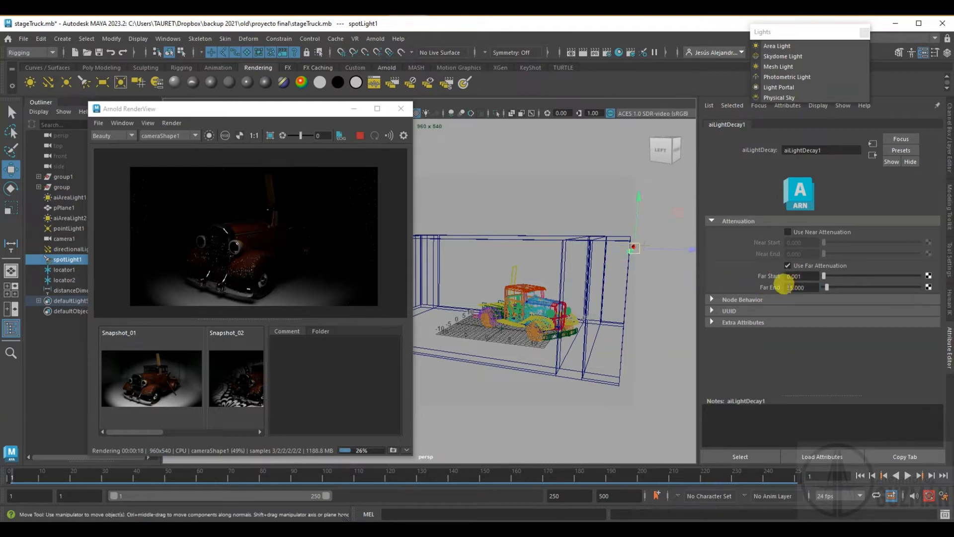
# Raise the light decay filter's Far End to 70 and finally to 100, and save the scene
pyautogui.doubleClick(794, 287)
pyautogui.write('70')
pyautogui.press('Return')
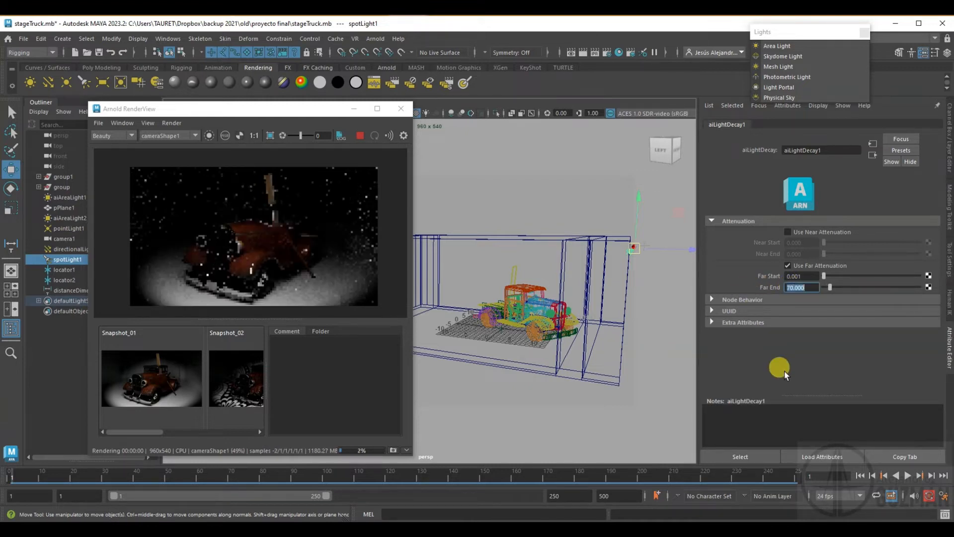
pyautogui.write('100')
pyautogui.press('Return')
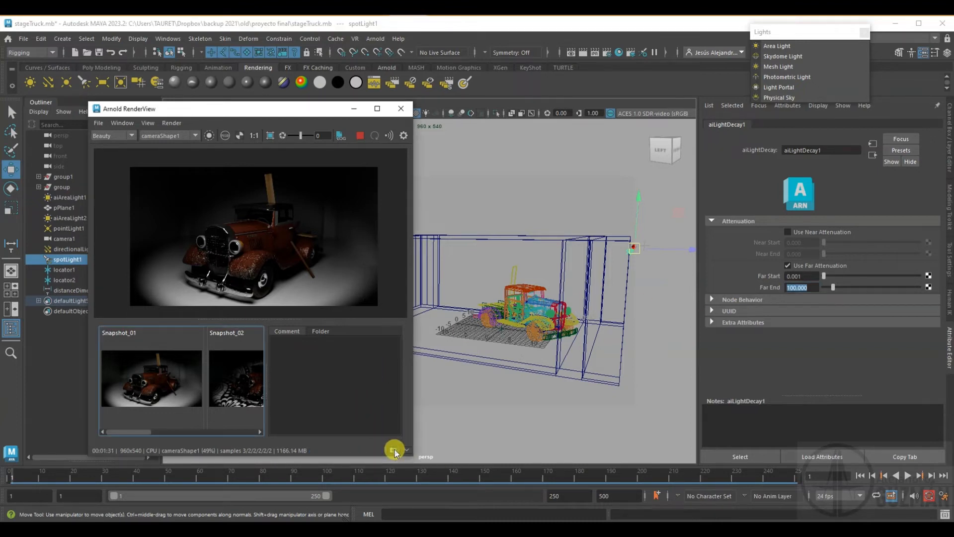
pyautogui.click(99, 52)
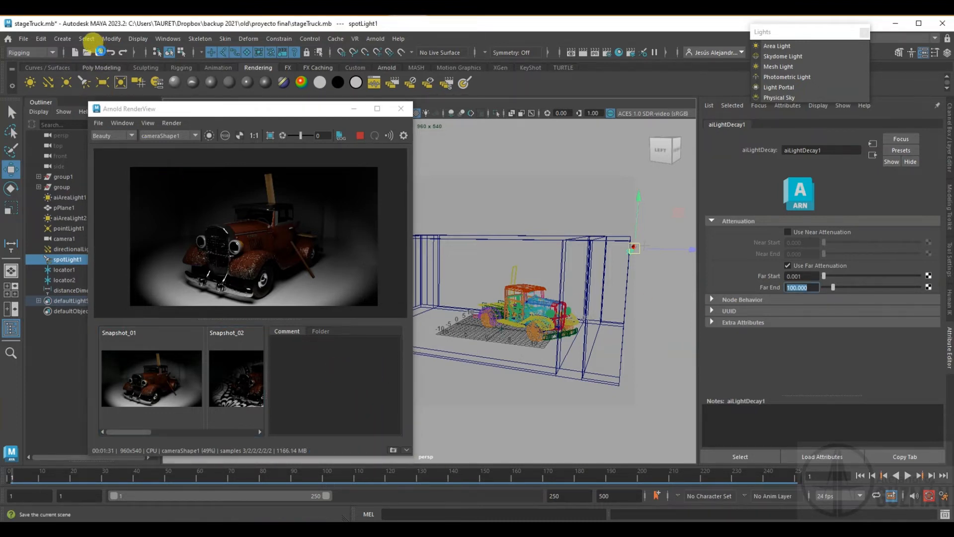
# Reselect the spot light and disconnect the aiLightDecay1 filter from its Light Filters
pyautogui.click(626, 254)
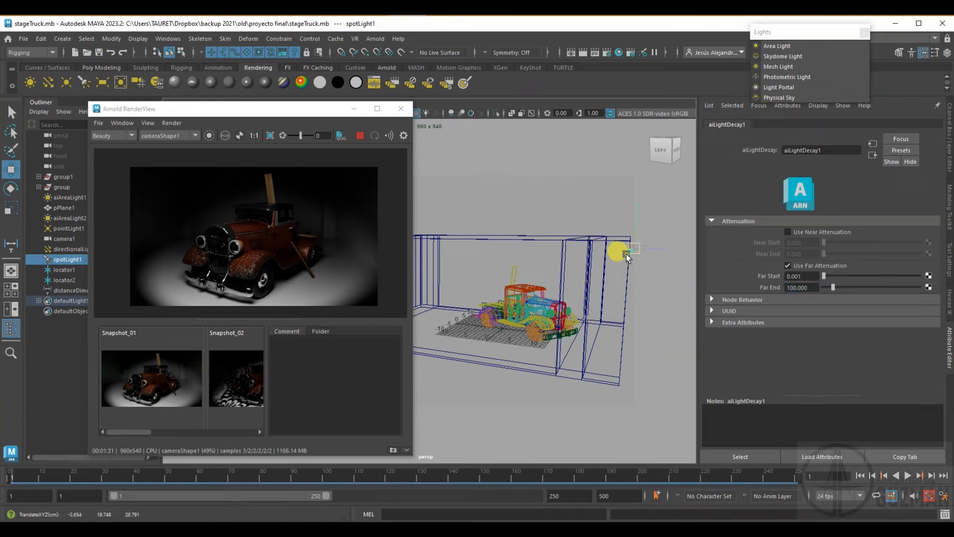
pyautogui.click(628, 252)
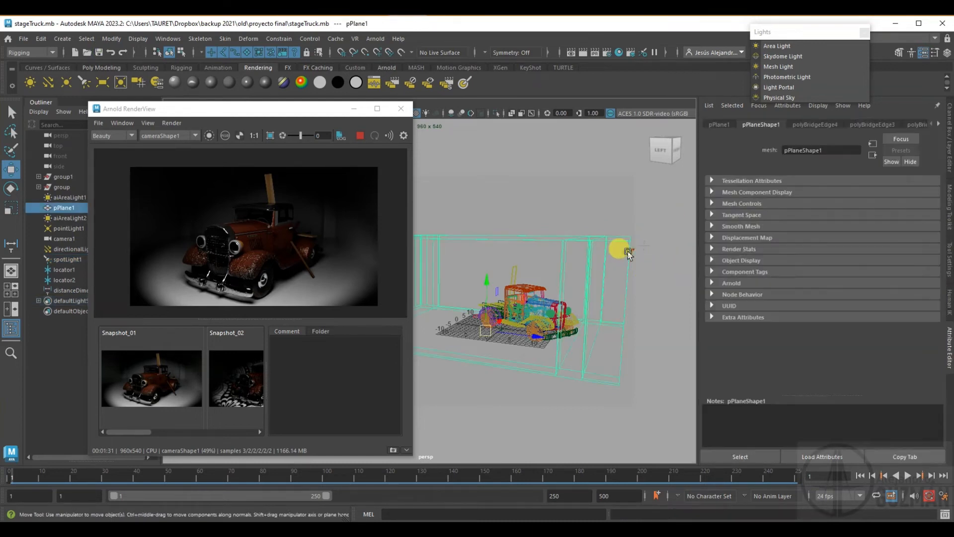
pyautogui.click(632, 252)
pyautogui.keyDown('alt'); pyautogui.moveTo(612, 294); pyautogui.dragTo(558, 301); pyautogui.keyUp('alt')
pyautogui.click(842, 354)
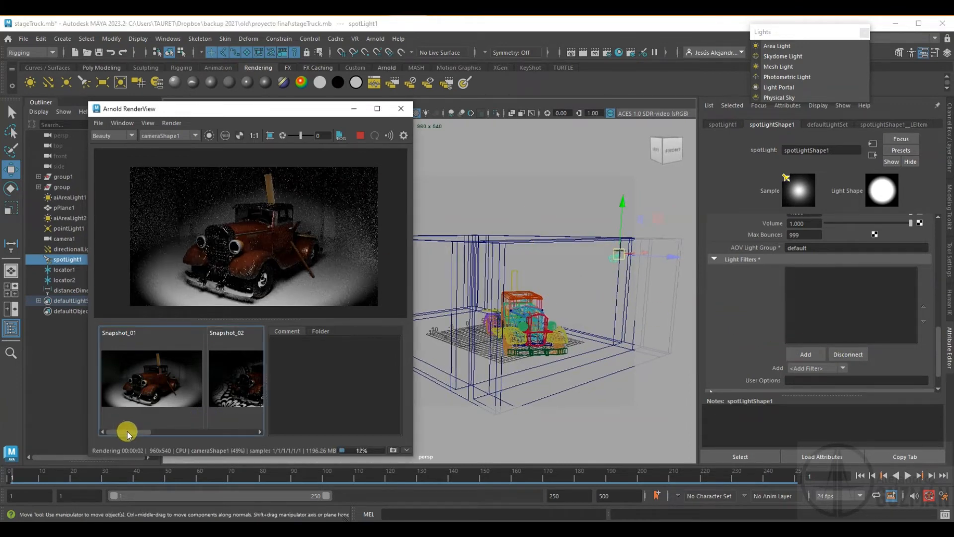
# Compare the stored spot light render snapshots and review the filter types available for the light
pyautogui.click(138, 386)
pyautogui.moveTo(133, 433); pyautogui.dragTo(243, 437)
pyautogui.click(226, 400)
pyautogui.click(344, 228)
pyautogui.moveTo(222, 431); pyautogui.dragTo(236, 411)
pyautogui.click(138, 400)
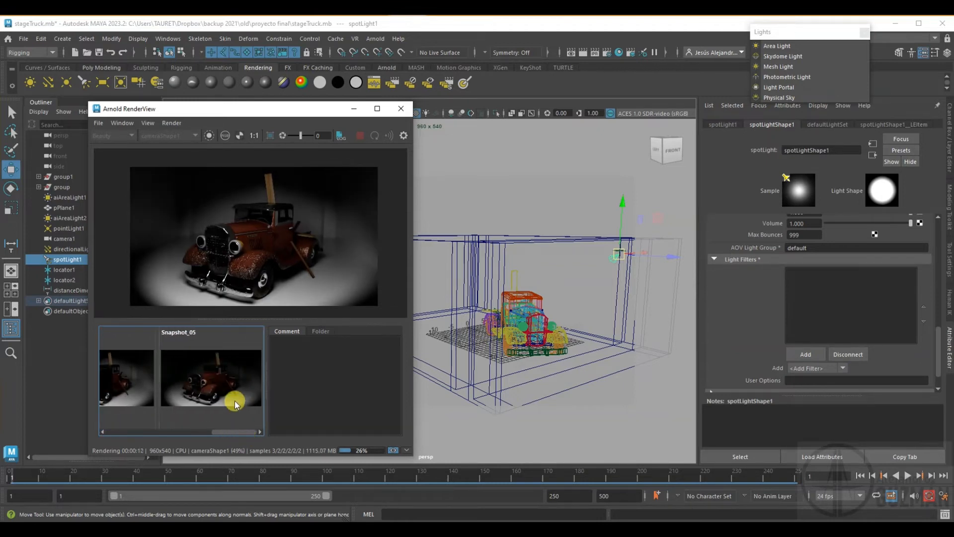
pyautogui.click(236, 402)
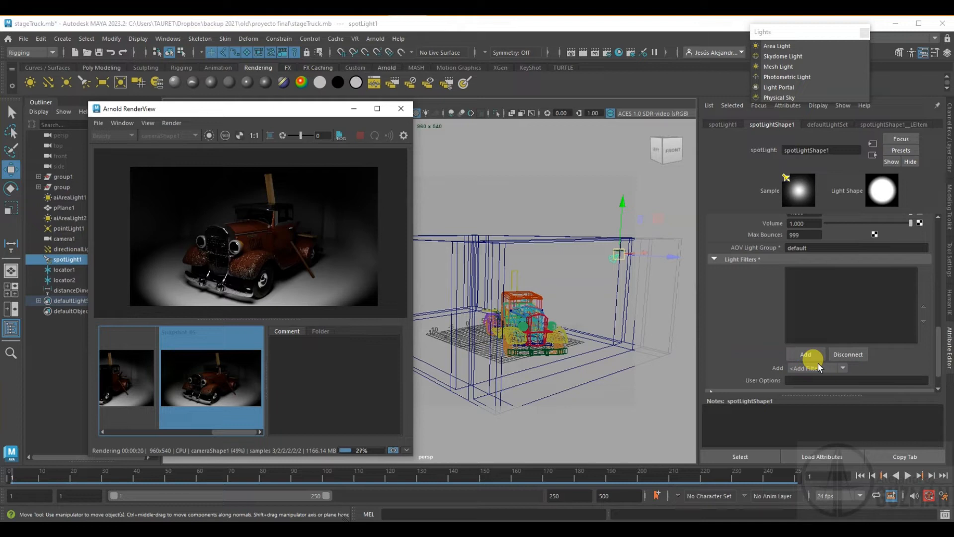
pyautogui.click(842, 366)
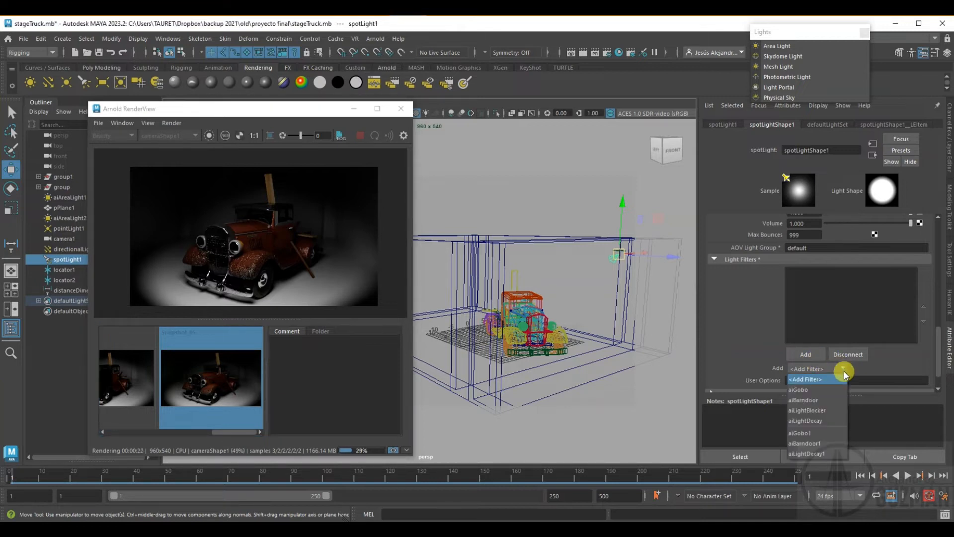
pyautogui.click(744, 348)
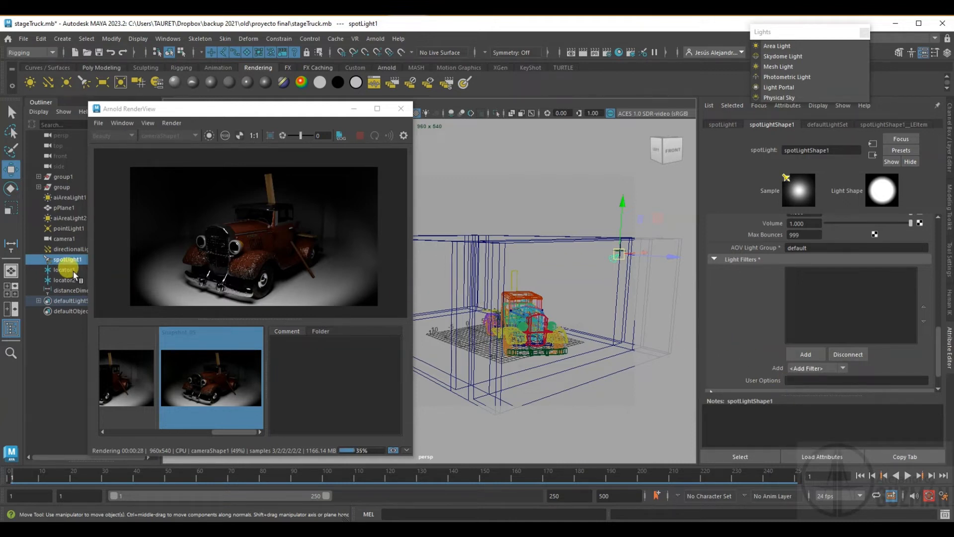
# Disable the spot light in the Light Editor, deselect it and return the render view from the snapshot to the live render
pyautogui.click(640, 55)
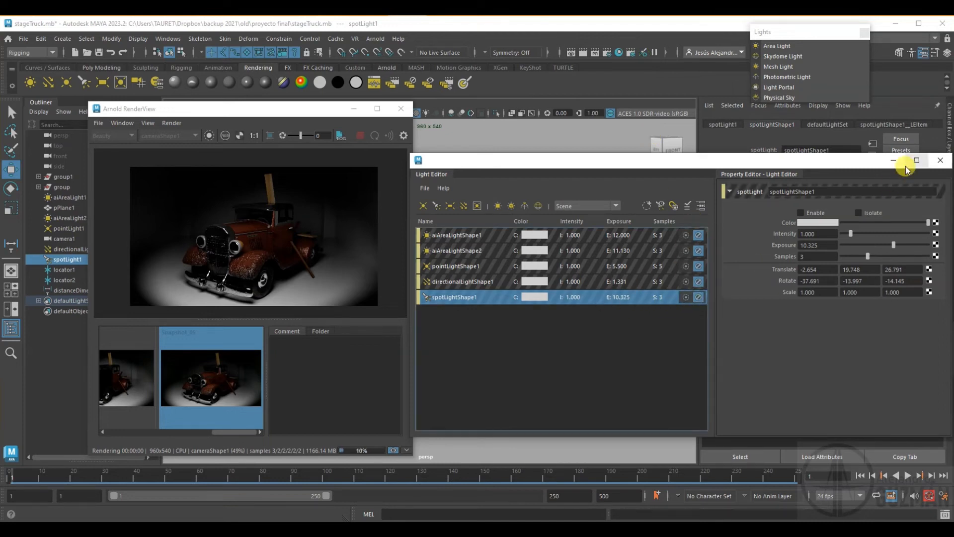
pyautogui.click(940, 160)
pyautogui.click(680, 218)
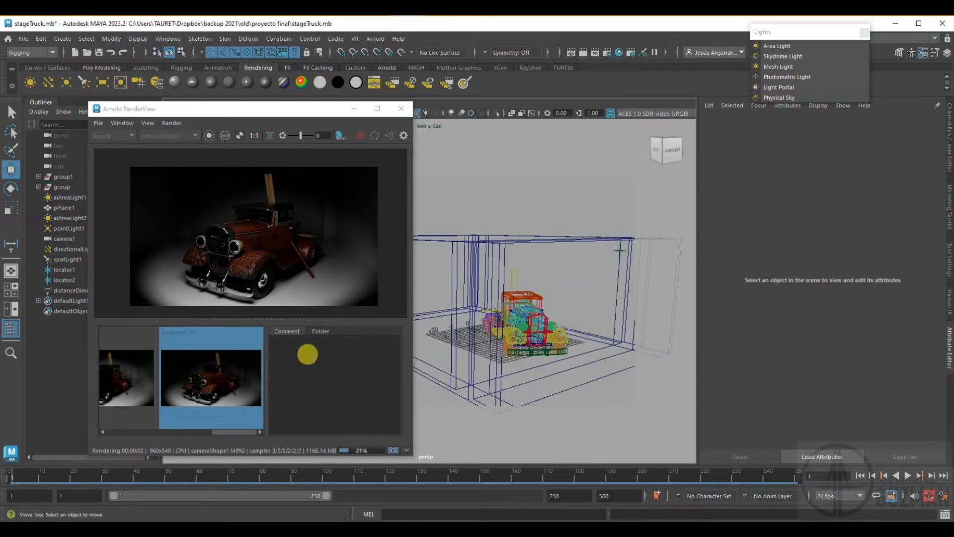
pyautogui.click(393, 450)
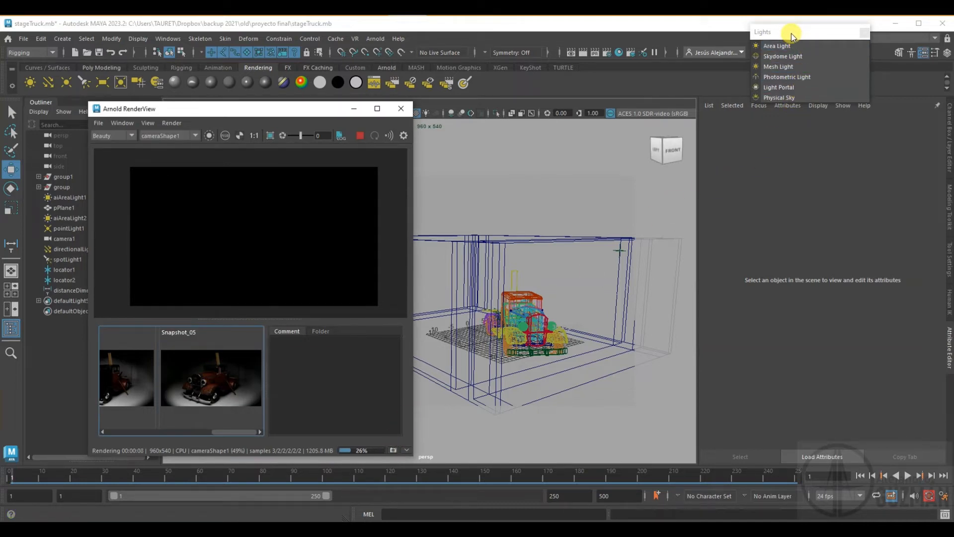
# Create an Arnold skydome light in the scene
pyautogui.click(805, 57)
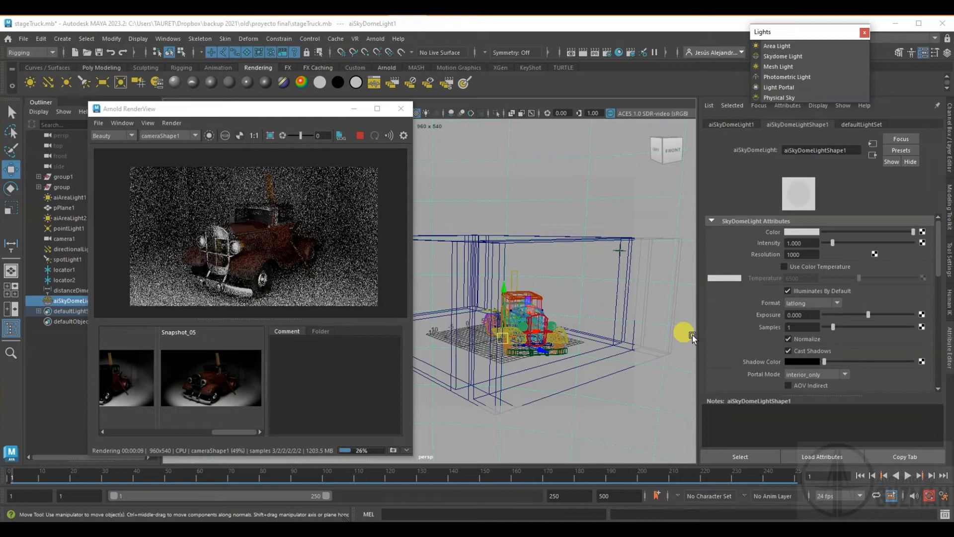
# Try a lower skydome light exposure of -0.799 and reset the exposure to 0
pyautogui.moveTo(865, 314); pyautogui.dragTo(860, 315)
pyautogui.doubleClick(805, 314)
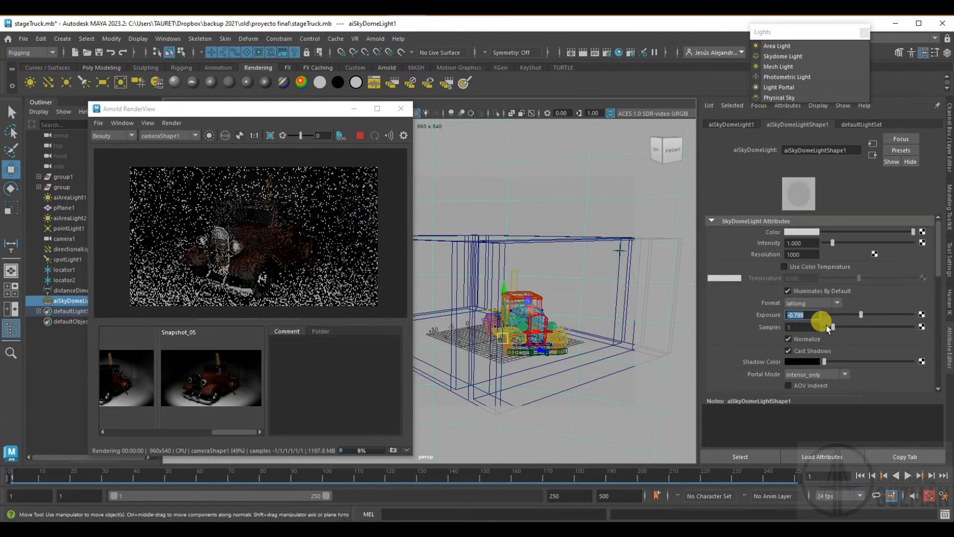
pyautogui.write('0')
pyautogui.press('Return')
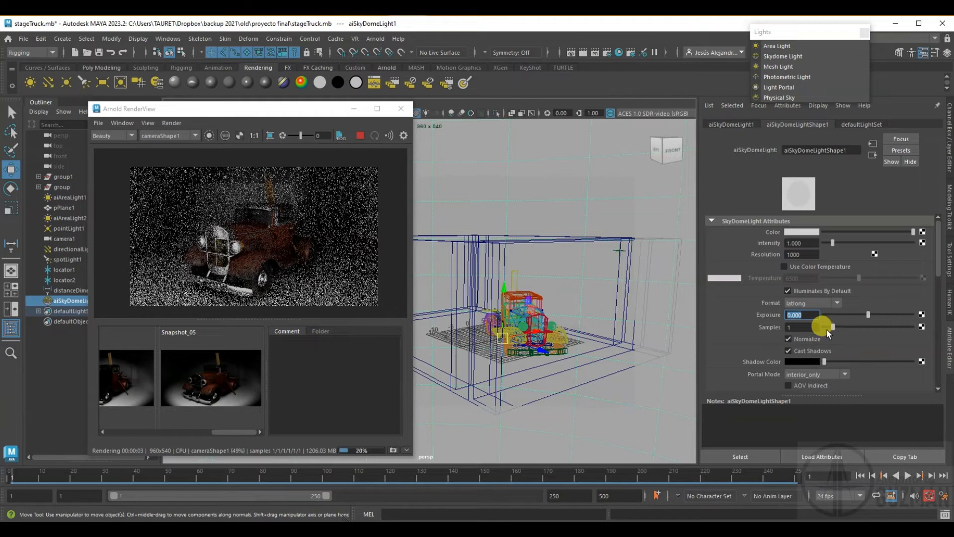
pyautogui.click(808, 327)
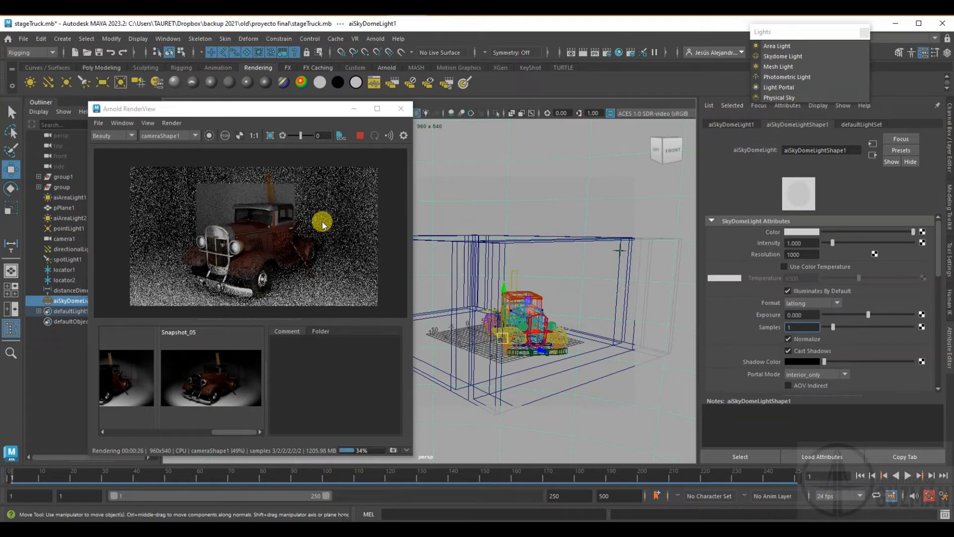
# View the stage from farther away to examine the skydome sphere surrounding it
pyautogui.scroll(-8, 611, 314)
pyautogui.keyDown('alt'); pyautogui.moveTo(560, 334); pyautogui.dragTo(638, 349, button='middle'); pyautogui.keyUp('alt')
pyautogui.keyDown('alt'); pyautogui.moveTo(638, 349); pyautogui.dragTo(576, 351); pyautogui.keyUp('alt')
pyautogui.keyDown('alt'); pyautogui.moveTo(575, 351); pyautogui.dragTo(512, 287, button='middle'); pyautogui.keyUp('alt')
pyautogui.keyDown('alt'); pyautogui.moveTo(512, 287); pyautogui.dragTo(589, 334, button='right'); pyautogui.keyUp('alt')
pyautogui.keyDown('alt'); pyautogui.moveTo(589, 334); pyautogui.dragTo(463, 404, button='middle'); pyautogui.keyUp('alt')
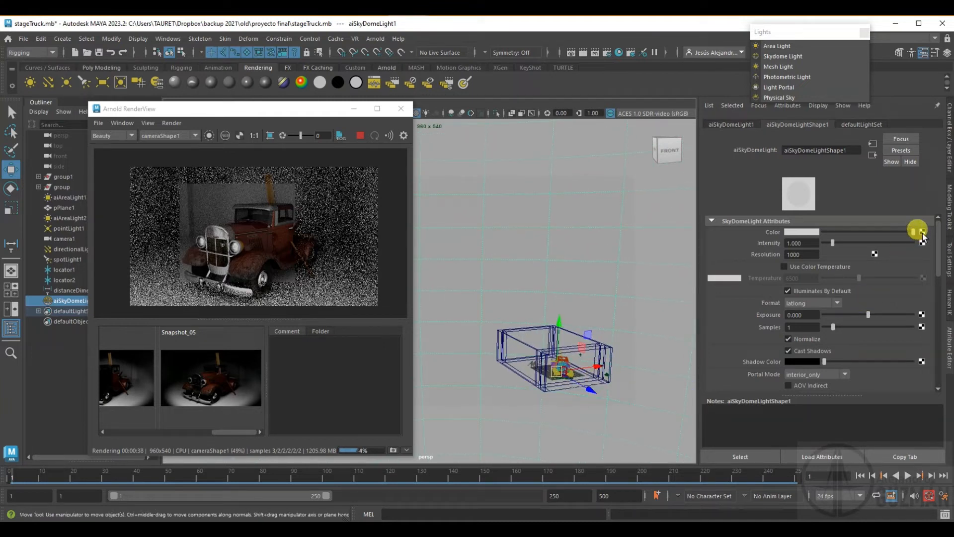
# Switch to the browser's Google image search for "free hdri" and filter the results by the large size, Grandes
pyautogui.moveTo(953, 169); pyautogui.dragTo(806, 96)
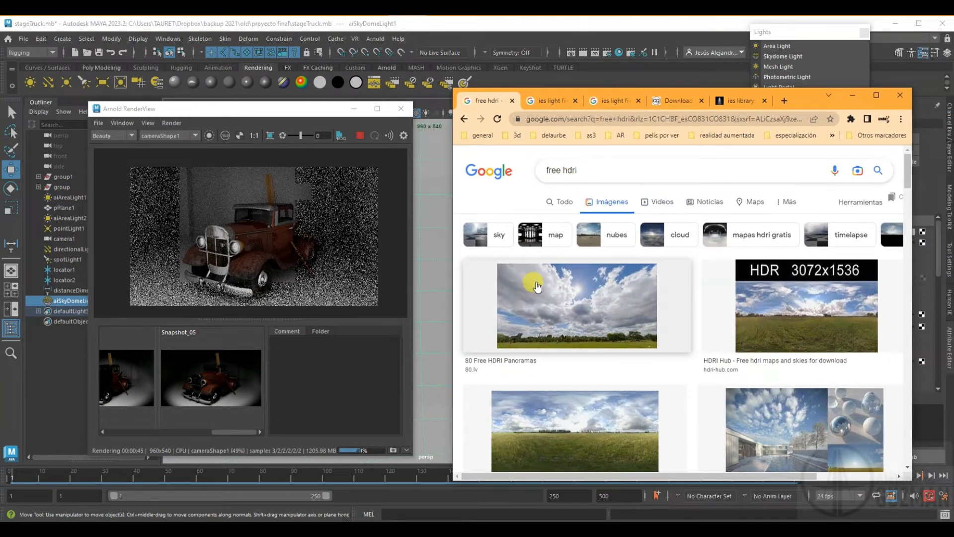
pyautogui.click(840, 206)
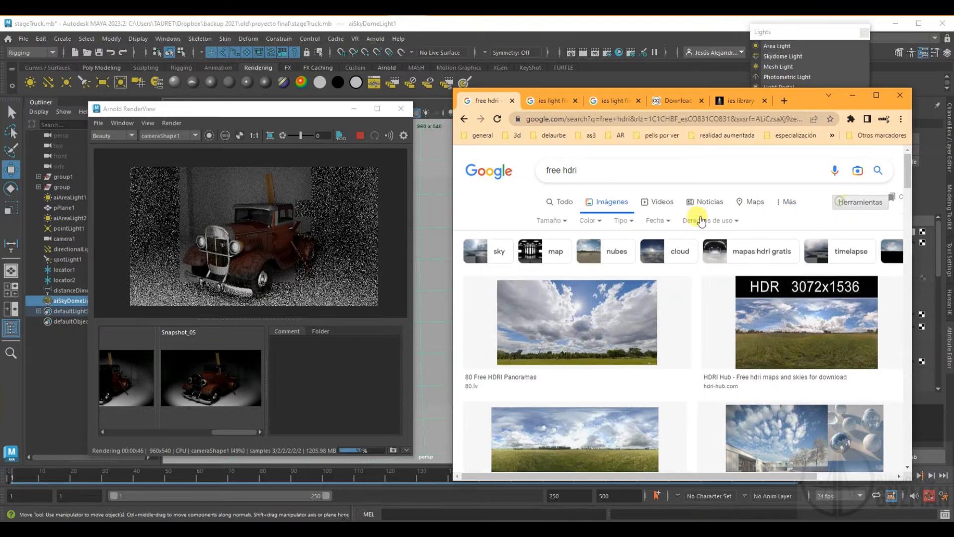
pyautogui.click(551, 220)
pyautogui.click(560, 258)
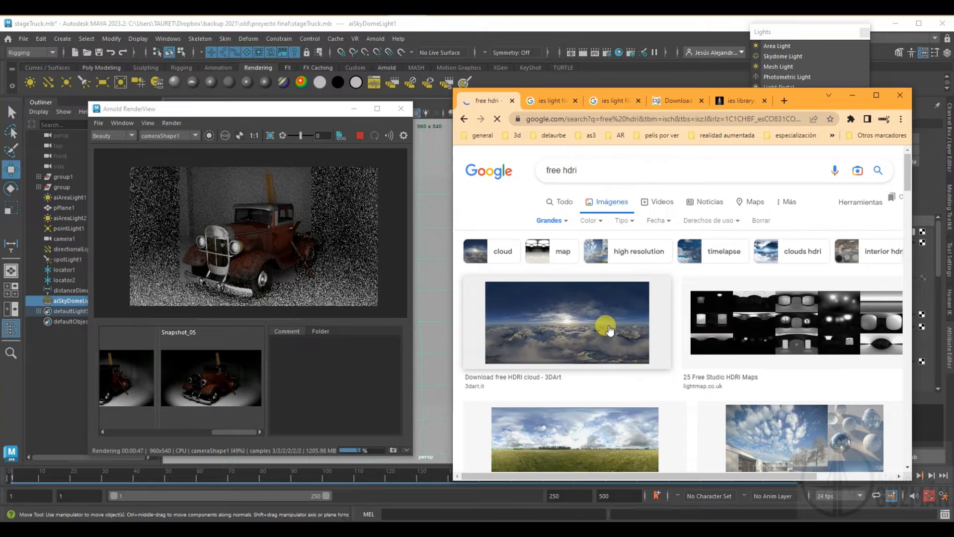
# Browse the free HDRI image results for sky and interior panorama examples, and return to Maya
pyautogui.scroll(-2, 612, 338)
pyautogui.scroll(1, 616, 353)
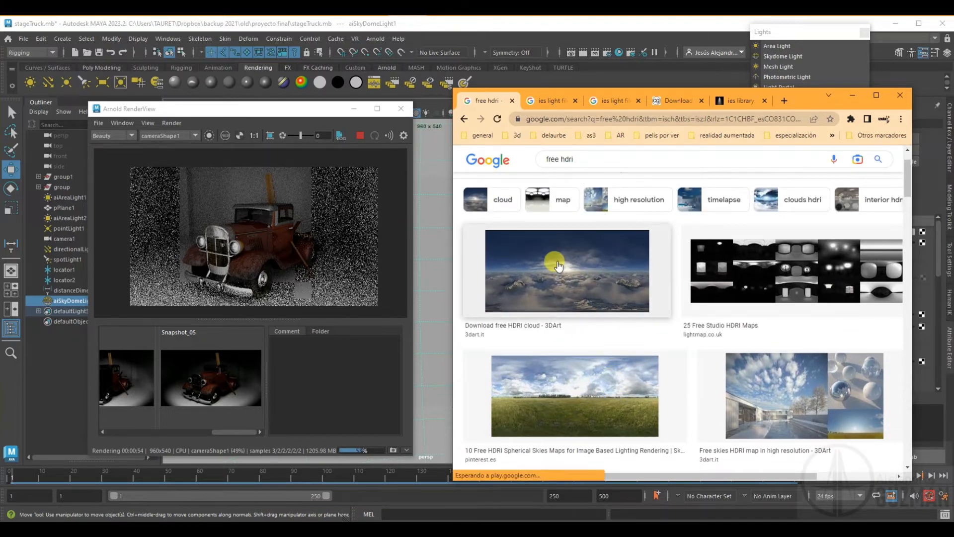
pyautogui.scroll(-6, 603, 366)
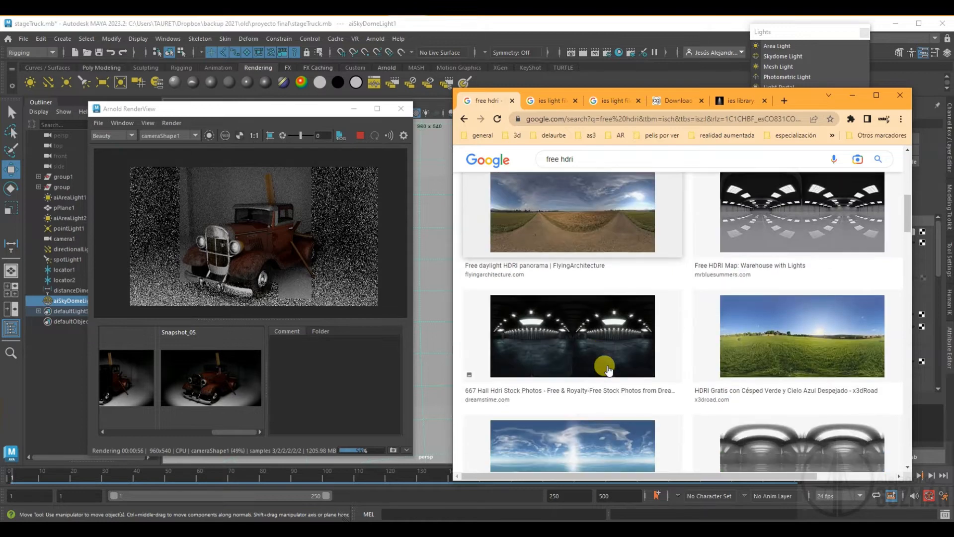
pyautogui.scroll(-2, 609, 371)
pyautogui.scroll(1, 609, 370)
pyautogui.scroll(5, 609, 371)
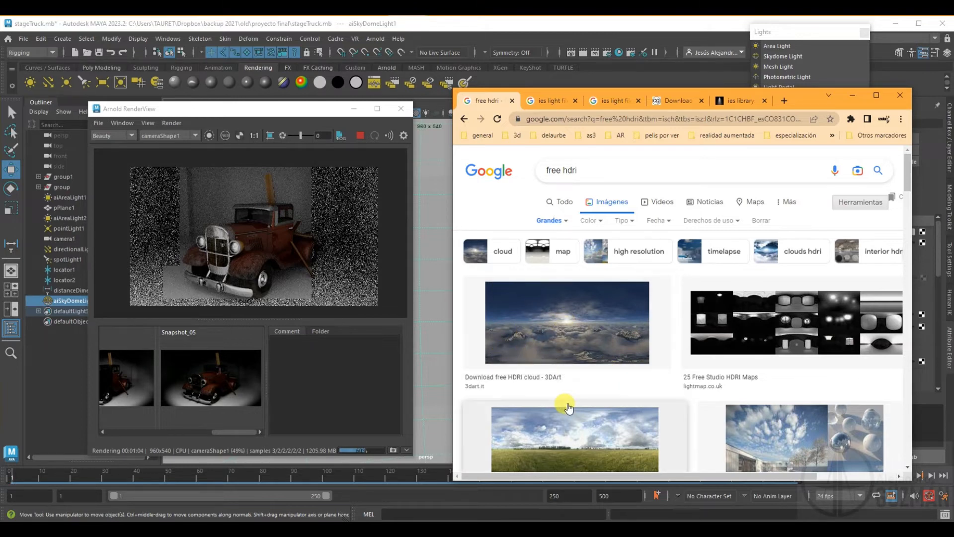
pyautogui.scroll(-10, 569, 407)
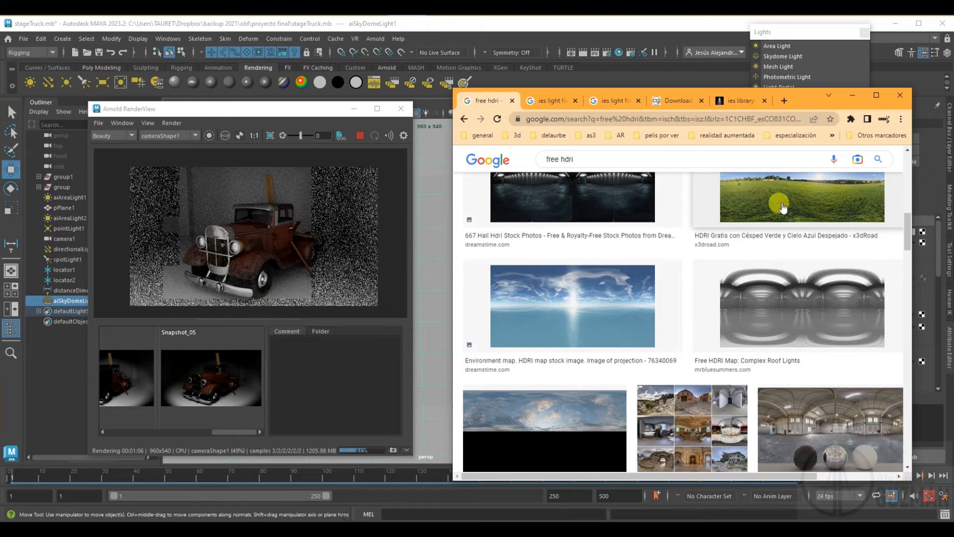
pyautogui.scroll(4, 627, 320)
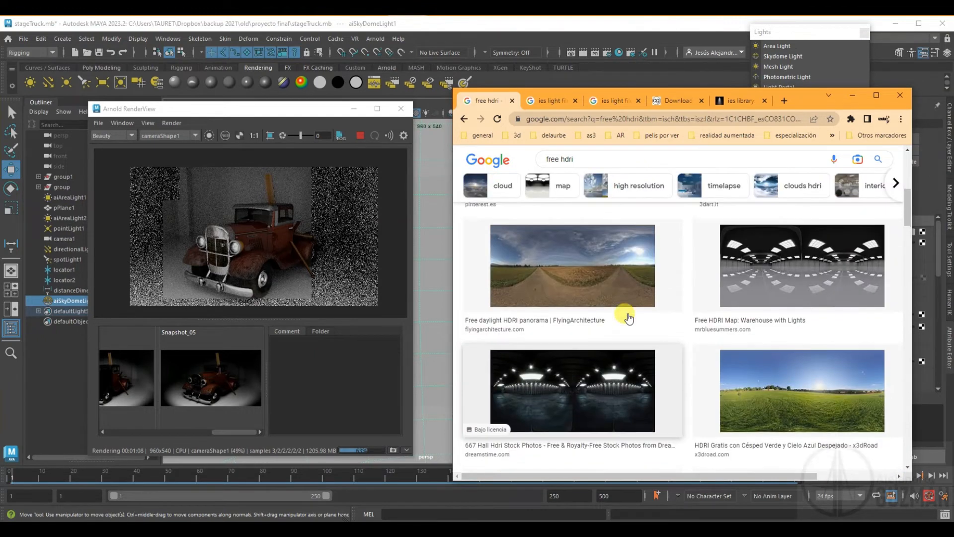
pyautogui.scroll(1, 628, 318)
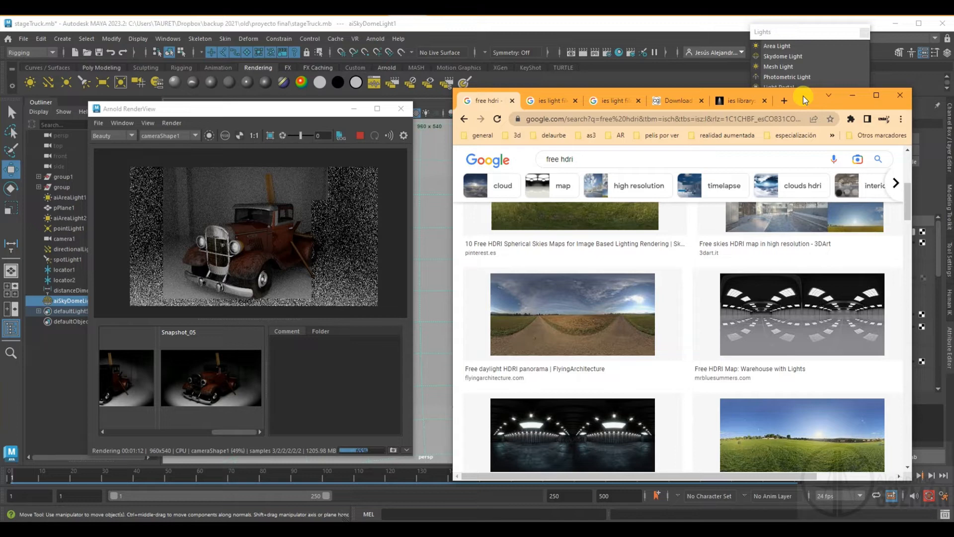
pyautogui.moveTo(805, 99); pyautogui.dragTo(953, 110)
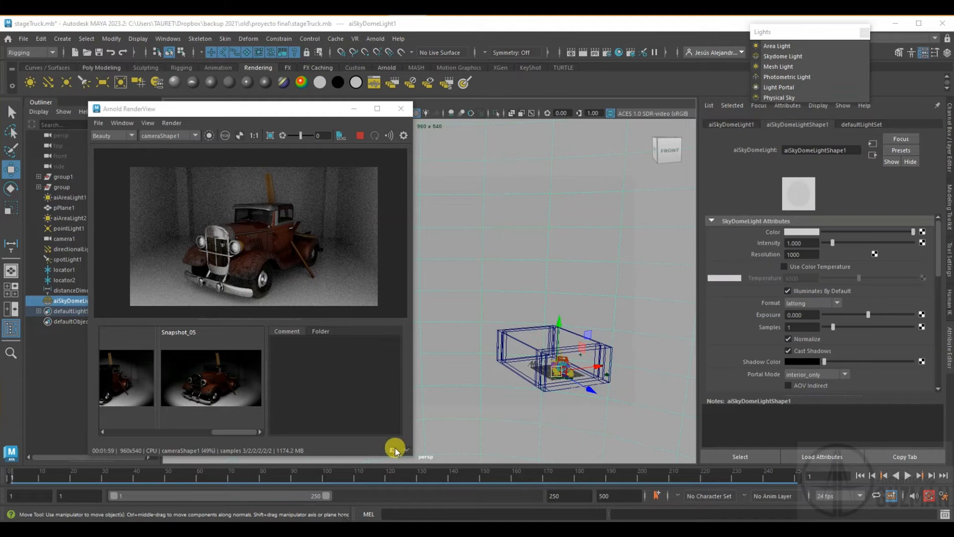
# Connect a File texture to the skydome light's color and load hdri.jpg from the project folder
pyautogui.click(921, 231)
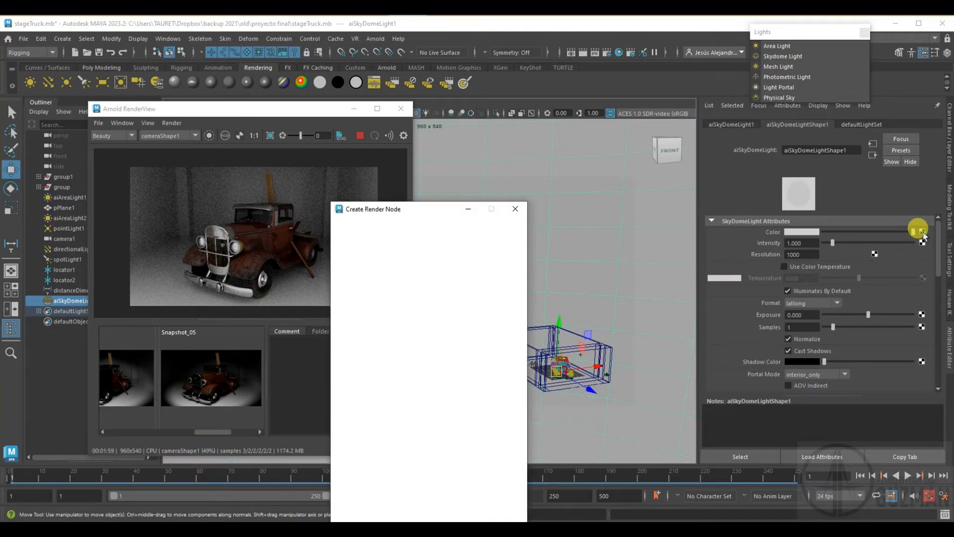
pyautogui.click(423, 294)
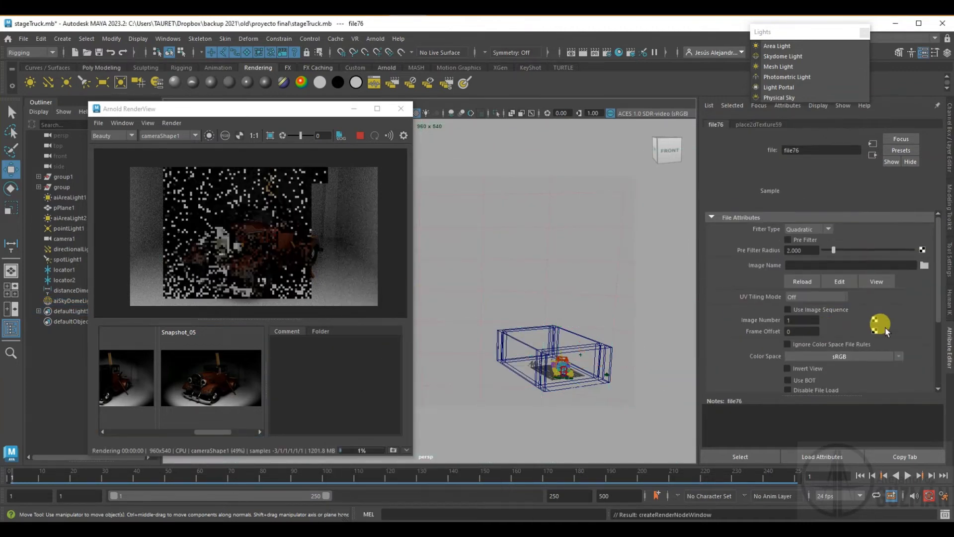
pyautogui.click(923, 265)
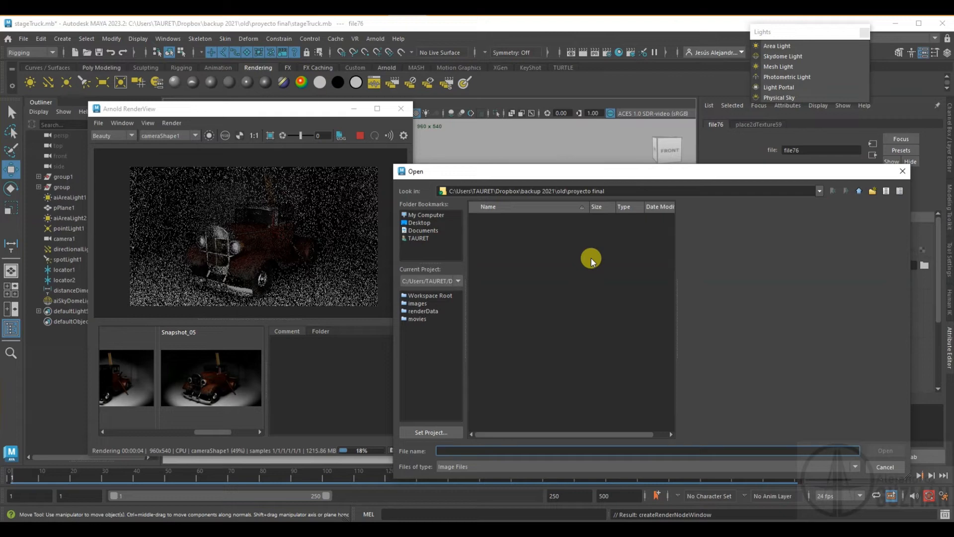
pyautogui.scroll(-8, 591, 259)
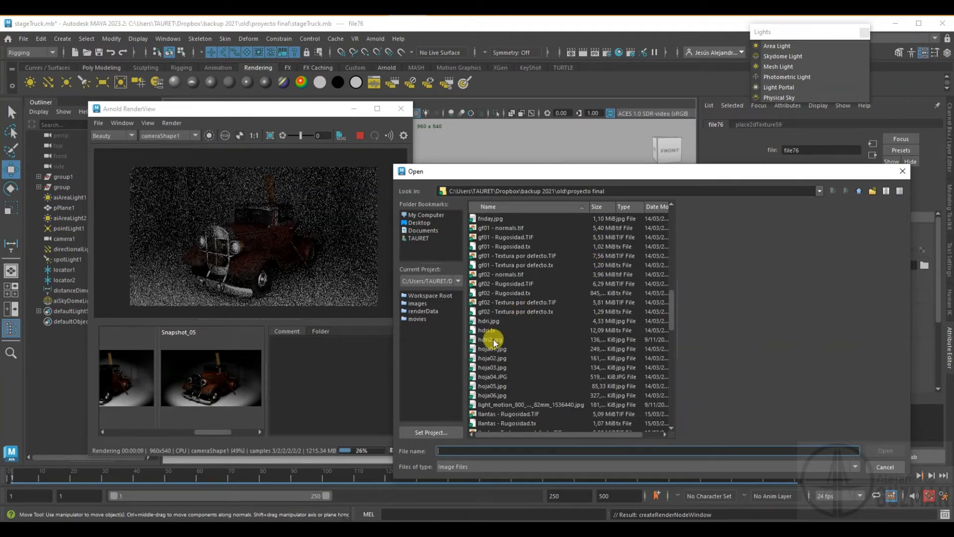
pyautogui.click(490, 321)
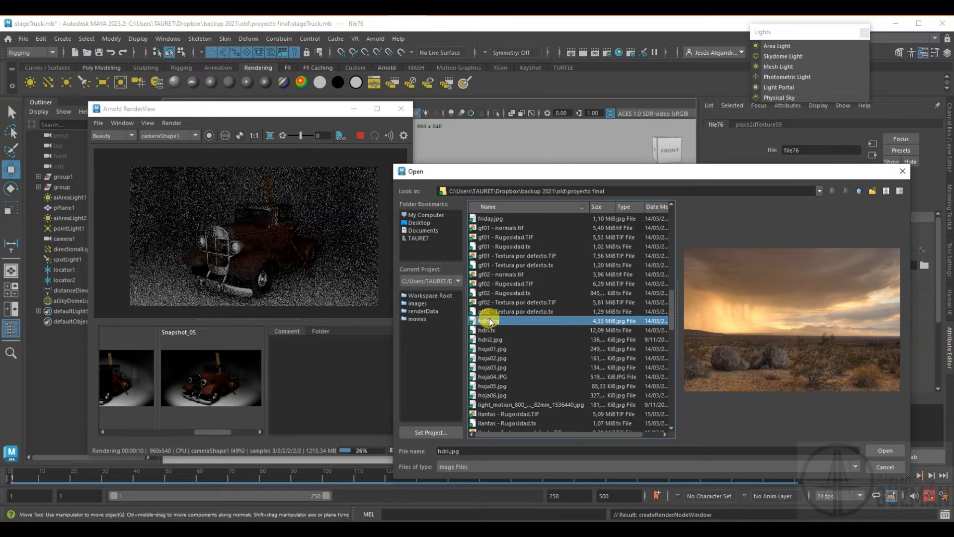
pyautogui.click(492, 340)
pyautogui.click(491, 321)
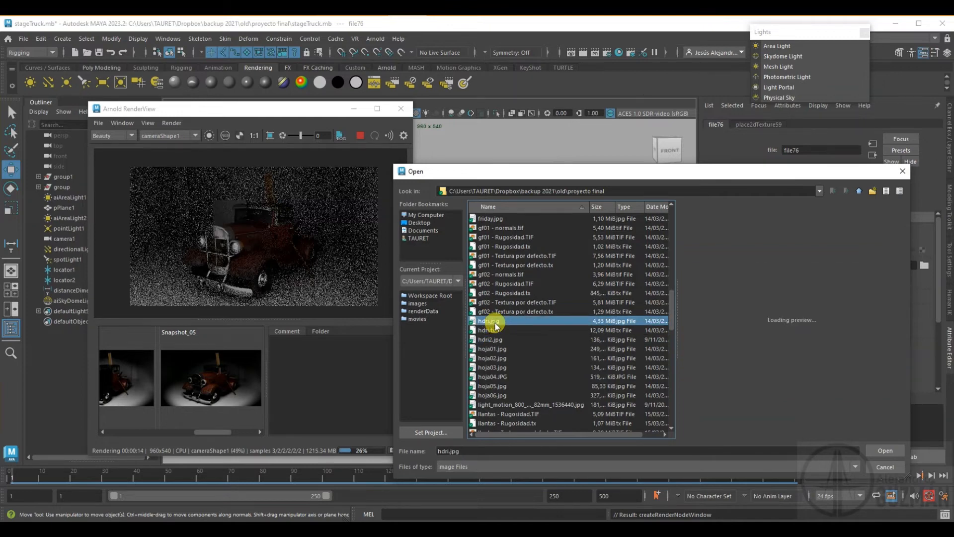
pyautogui.click(885, 450)
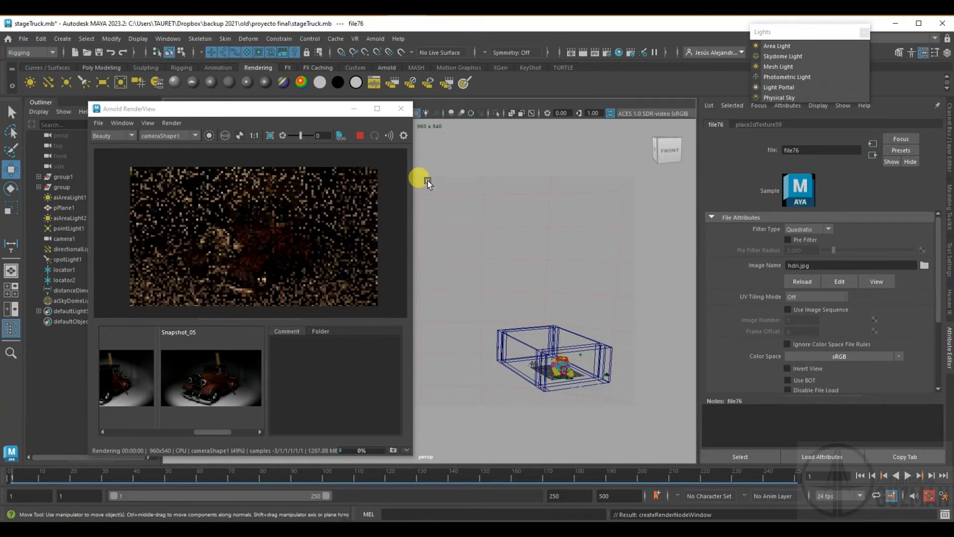
# Turn on textured display in the viewport and examine the stage box against the HDRI image on the skydome
pyautogui.moveTo(304, 111); pyautogui.dragTo(277, 145)
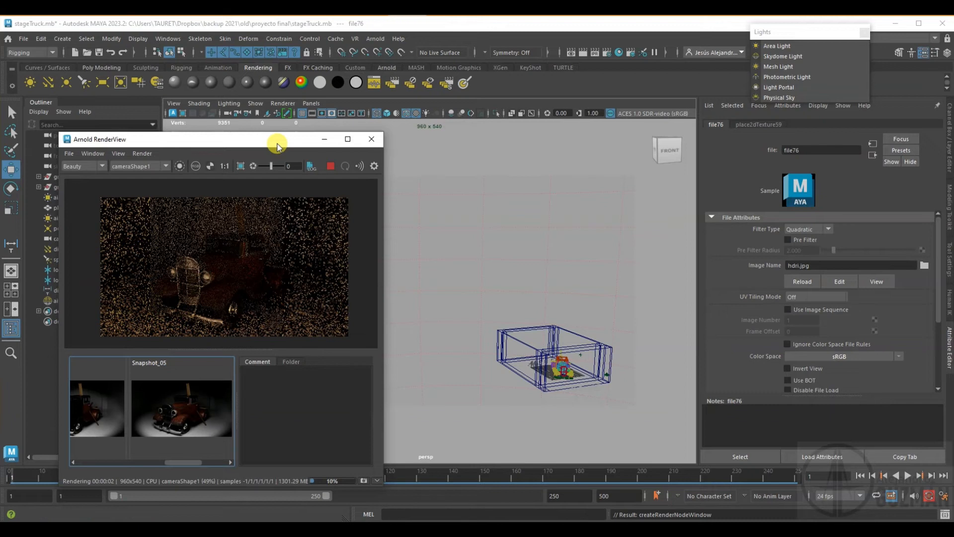
pyautogui.click(389, 114)
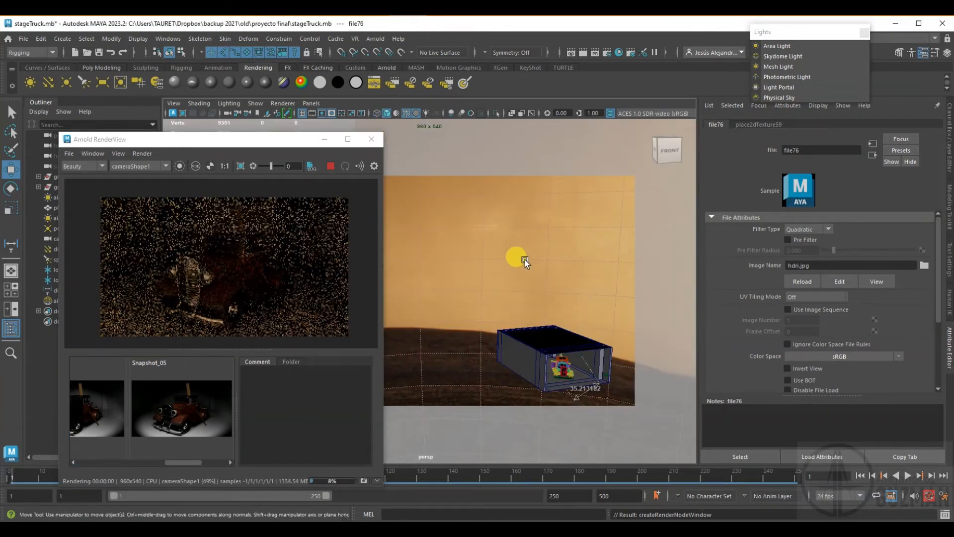
pyautogui.scroll(-3, 525, 260)
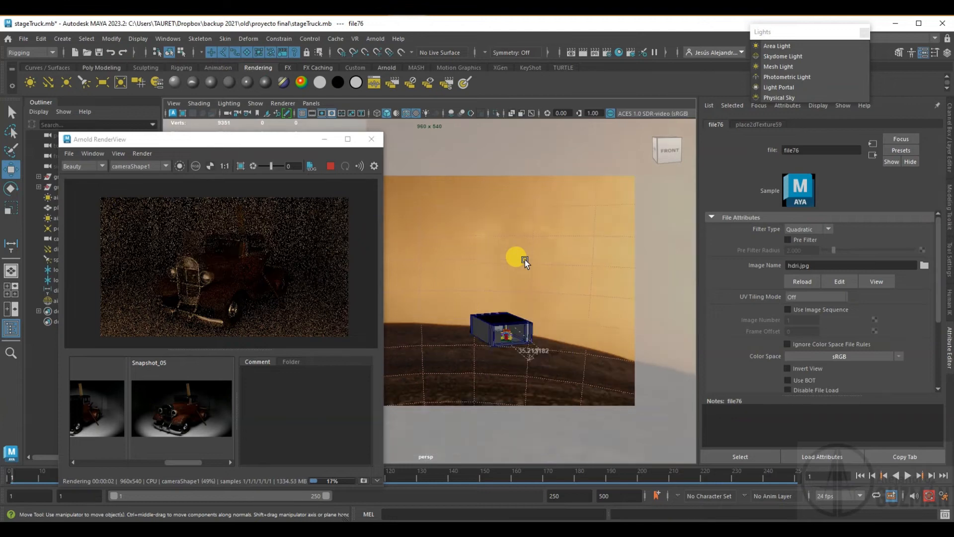
pyautogui.keyDown('alt'); pyautogui.moveTo(527, 276); pyautogui.dragTo(336, 362); pyautogui.keyUp('alt')
pyautogui.keyDown('alt'); pyautogui.moveTo(463, 338); pyautogui.dragTo(544, 381, button='right'); pyautogui.keyUp('alt')
pyautogui.keyDown('alt'); pyautogui.moveTo(544, 382); pyautogui.dragTo(441, 326, button='middle'); pyautogui.keyUp('alt')
pyautogui.keyDown('alt'); pyautogui.moveTo(441, 326); pyautogui.dragTo(467, 357, button='right'); pyautogui.keyUp('alt')
pyautogui.keyDown('alt'); pyautogui.moveTo(467, 357); pyautogui.dragTo(466, 388, button='middle'); pyautogui.keyUp('alt')
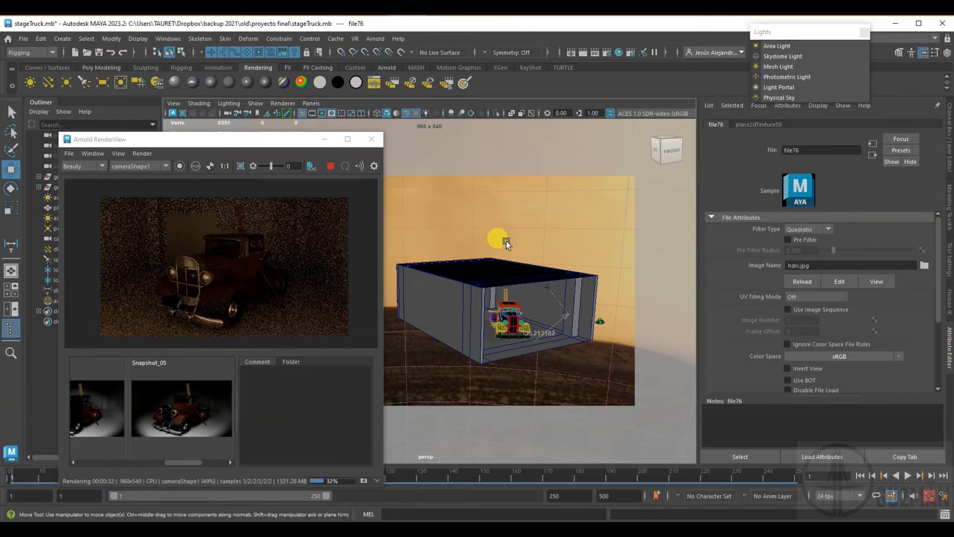
# Set the skydome light's samples to 3 and store a snapshot of the finished render
pyautogui.click(135, 144)
pyautogui.moveTo(135, 144); pyautogui.dragTo(161, 143)
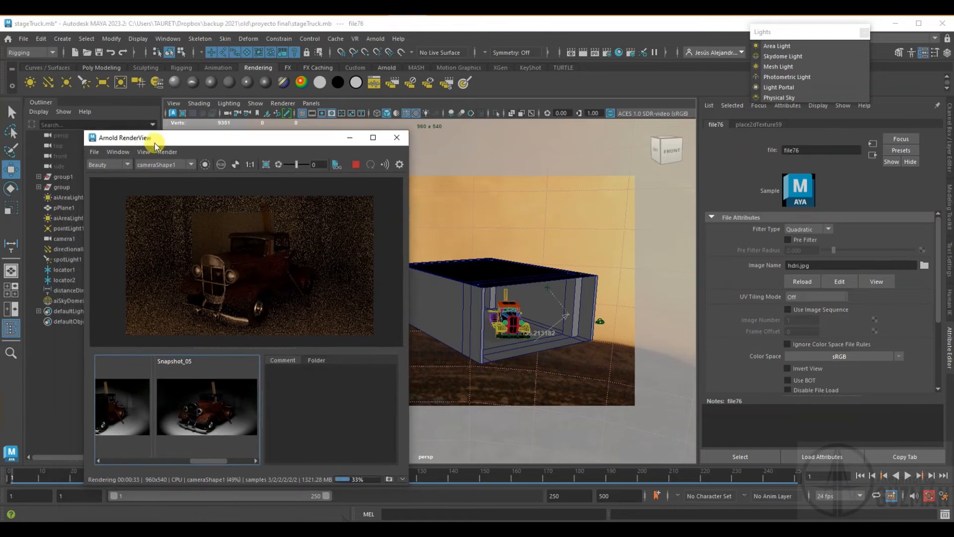
pyautogui.click(51, 300)
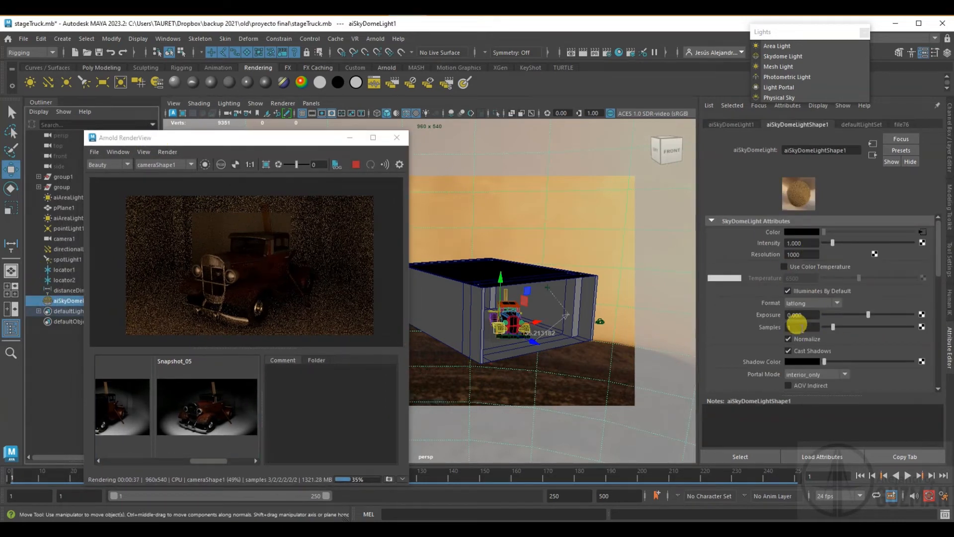
pyautogui.doubleClick(796, 325)
pyautogui.write('3')
pyautogui.press('Return')
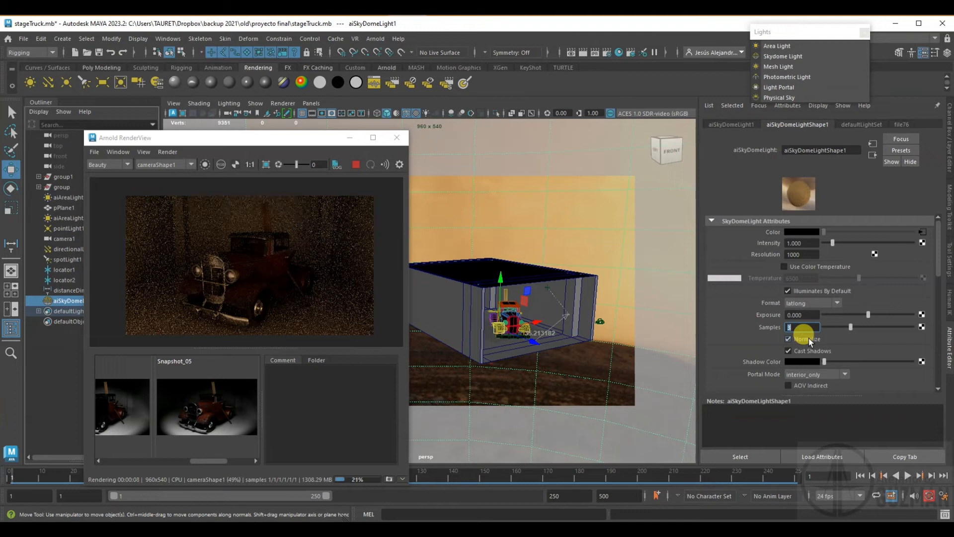
pyautogui.click(802, 82)
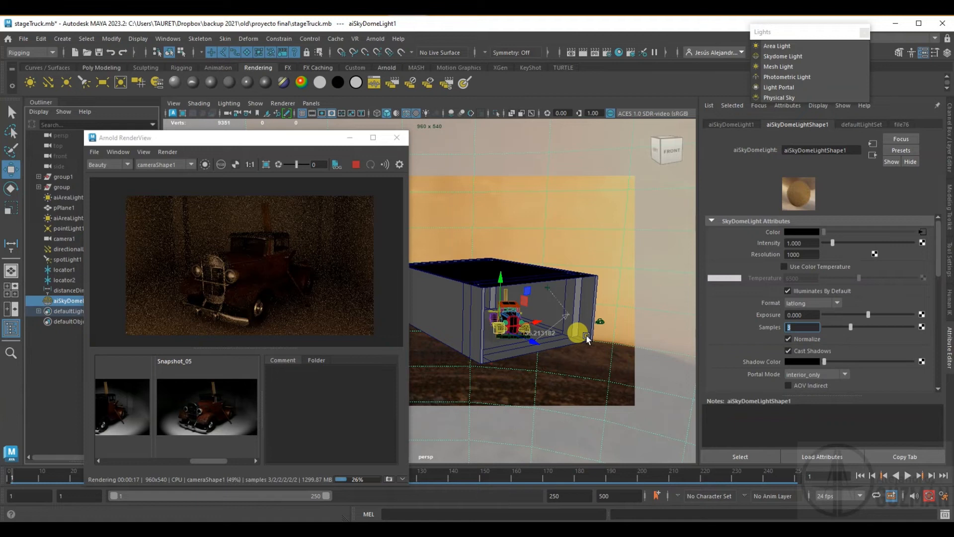
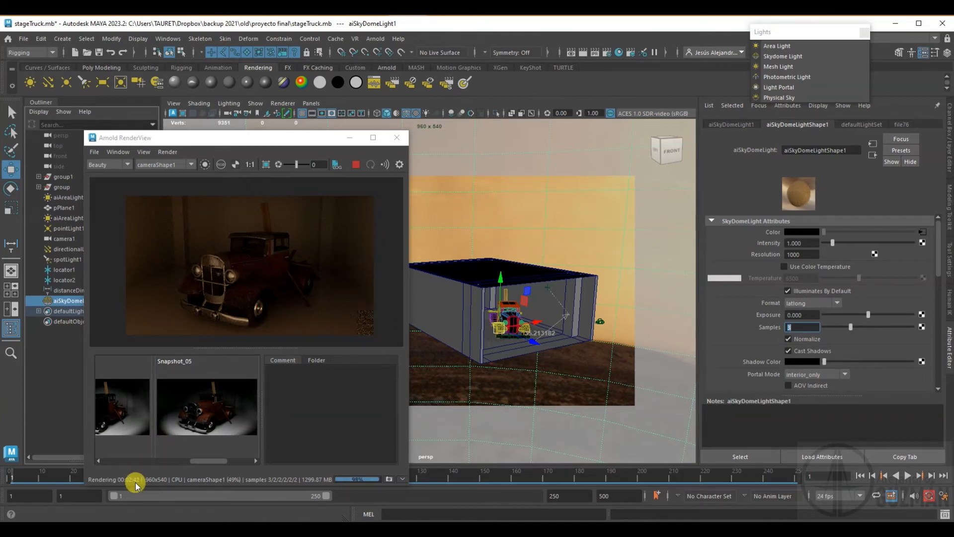
pyautogui.click(389, 479)
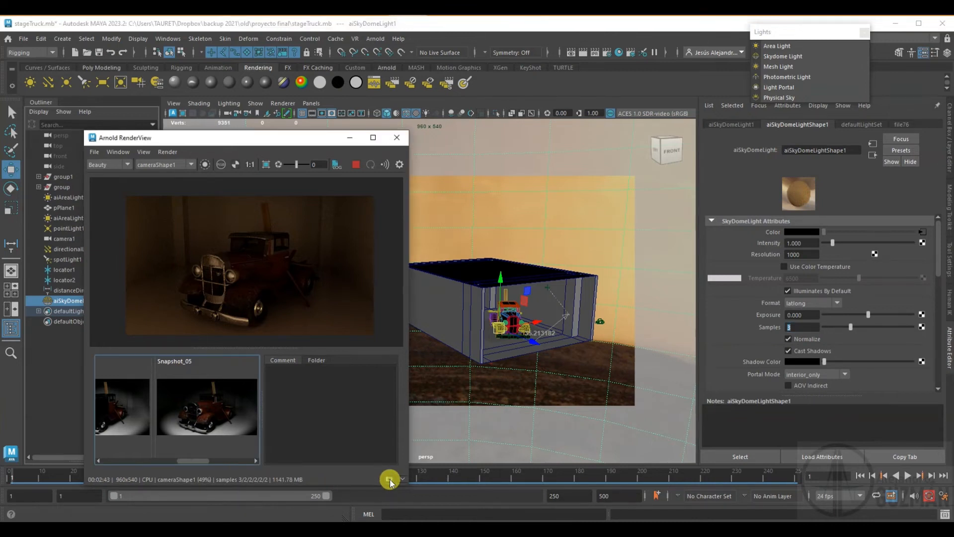
# Create a light portal, then scale and move it to cover the open front of the stage box
pyautogui.click(778, 86)
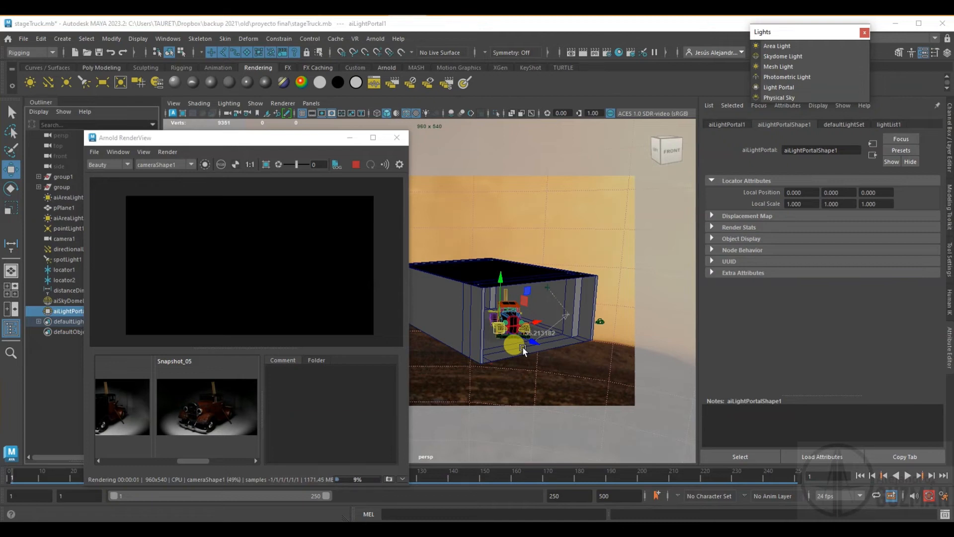
pyautogui.press('r')
pyautogui.moveTo(531, 312); pyautogui.dragTo(589, 363)
pyautogui.press('w')
pyautogui.moveTo(546, 297); pyautogui.dragTo(544, 265)
pyautogui.moveTo(582, 327); pyautogui.dragTo(626, 311)
pyautogui.press('r')
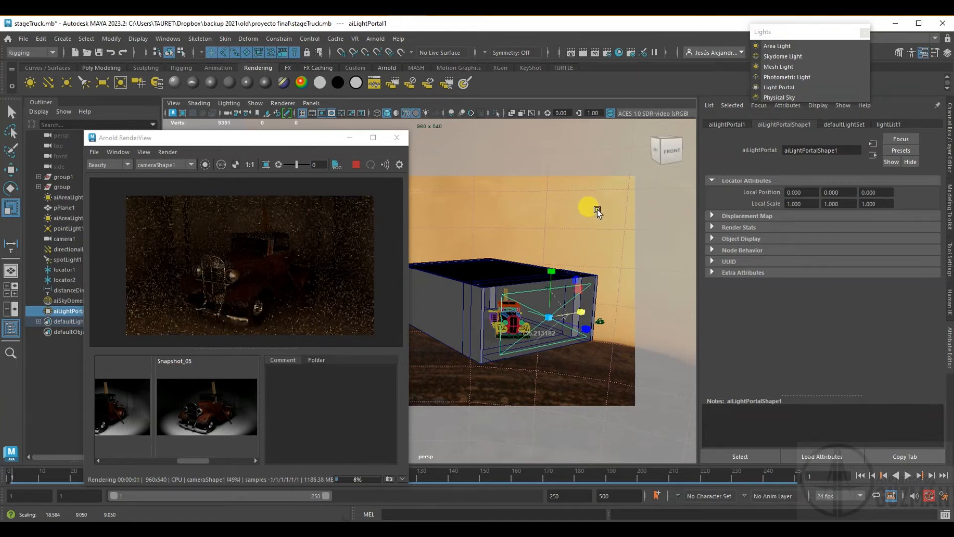
pyautogui.press('w')
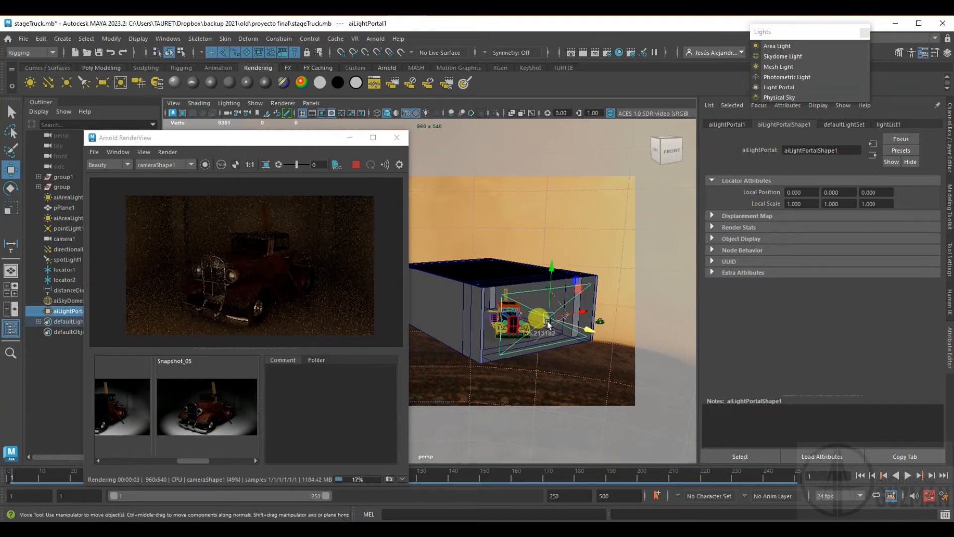
pyautogui.moveTo(586, 309); pyautogui.dragTo(580, 310)
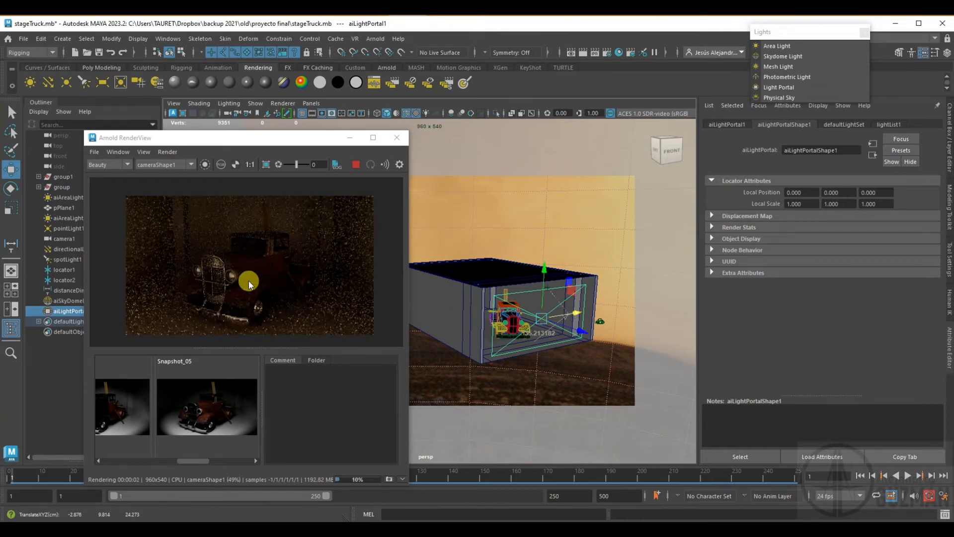
# Store a snapshot of the finished light portal render and compare it with the previous snapshot made without the portal
pyautogui.moveTo(202, 461); pyautogui.dragTo(245, 460)
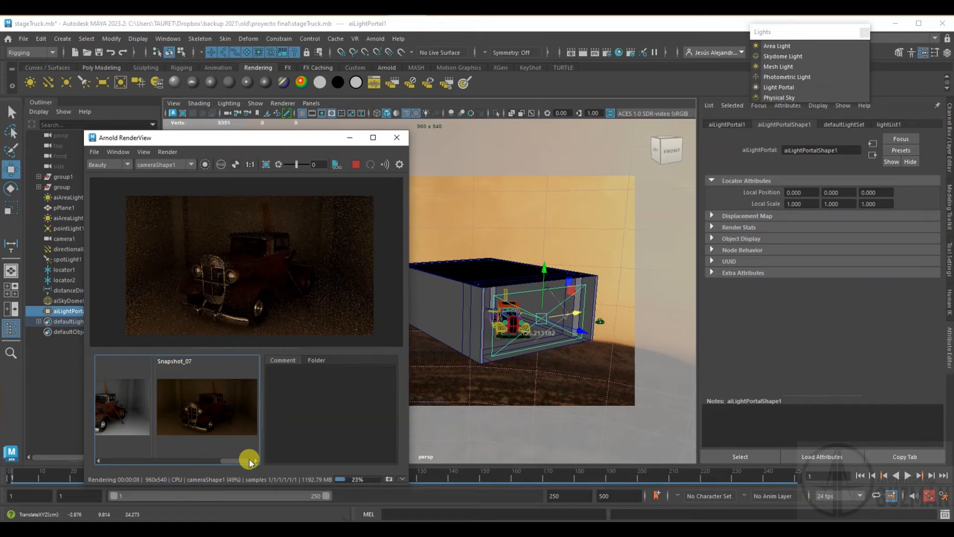
pyautogui.click(58, 300)
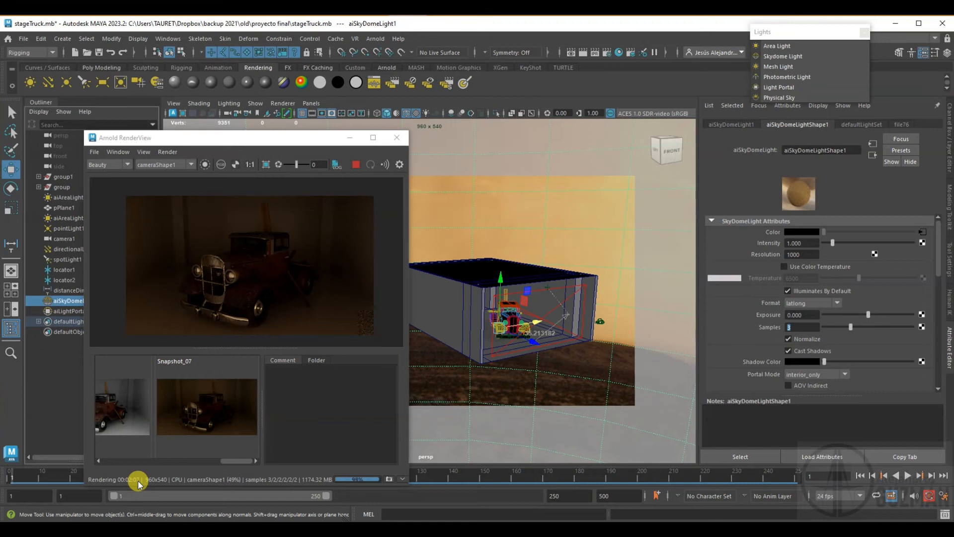
pyautogui.click(388, 479)
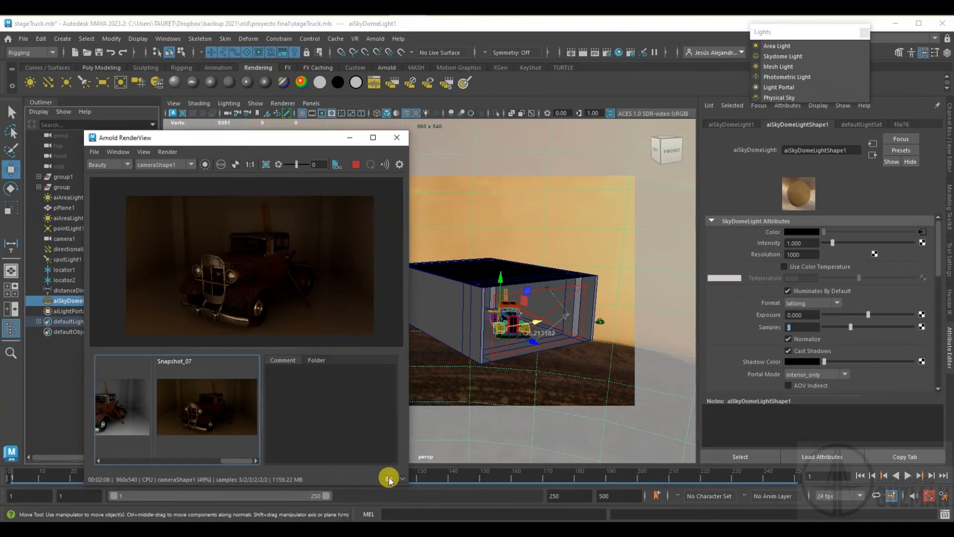
pyautogui.click(231, 461)
pyautogui.moveTo(231, 461); pyautogui.dragTo(261, 460)
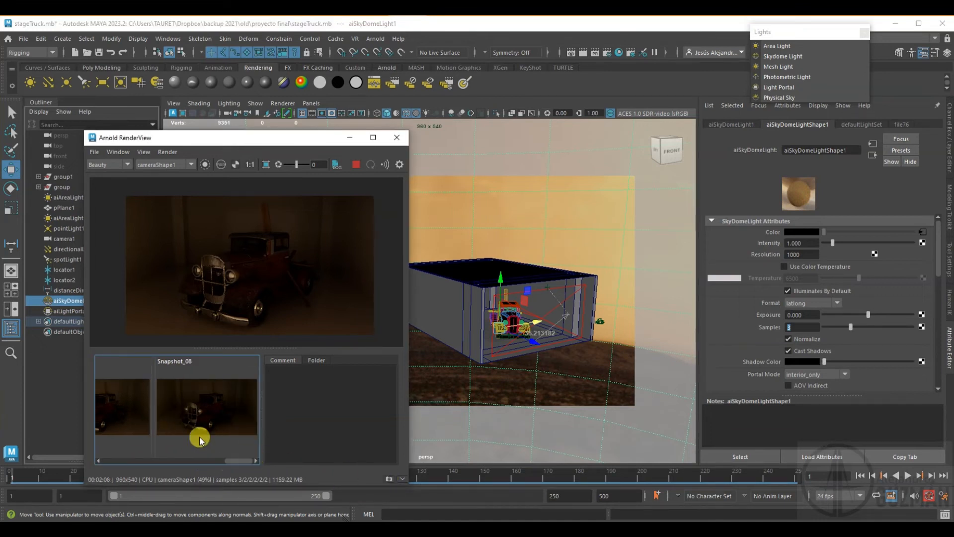
pyautogui.click(138, 422)
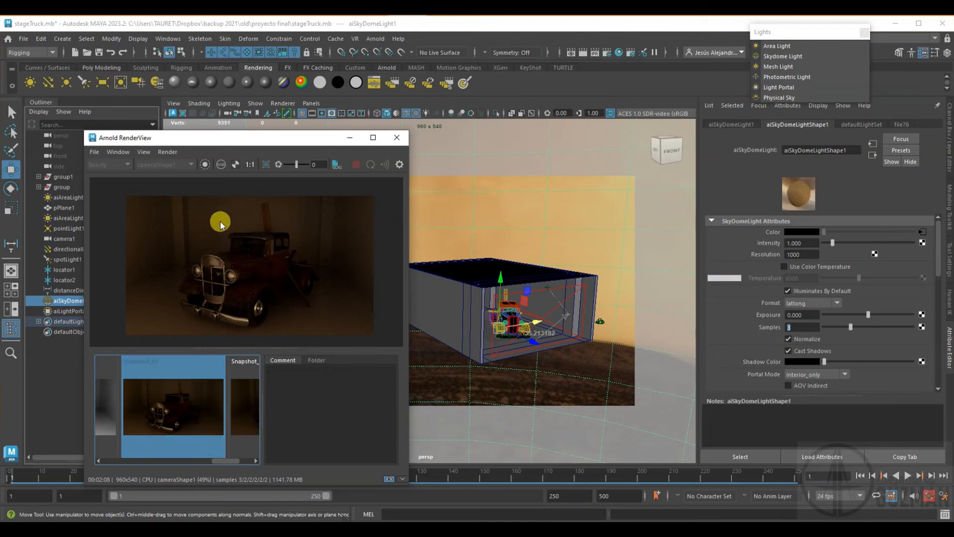
pyautogui.click(246, 403)
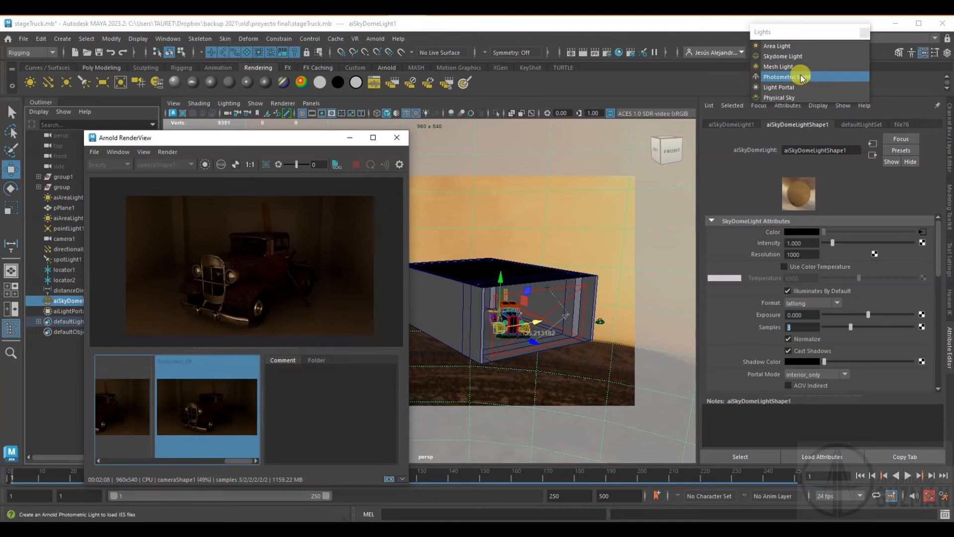
# Disable the skydome light in the Light Editor and return the render view to the live render
pyautogui.click(640, 52)
pyautogui.click(698, 312)
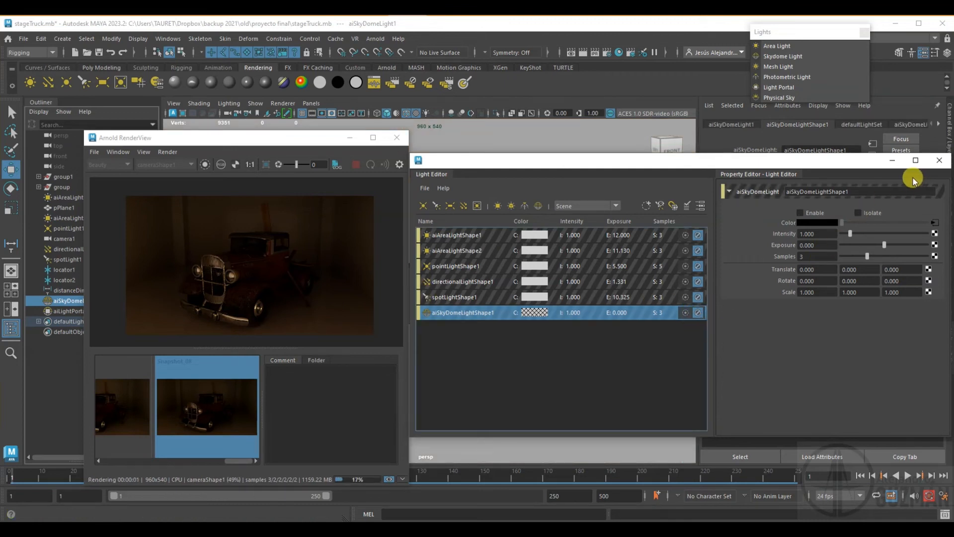
pyautogui.click(389, 479)
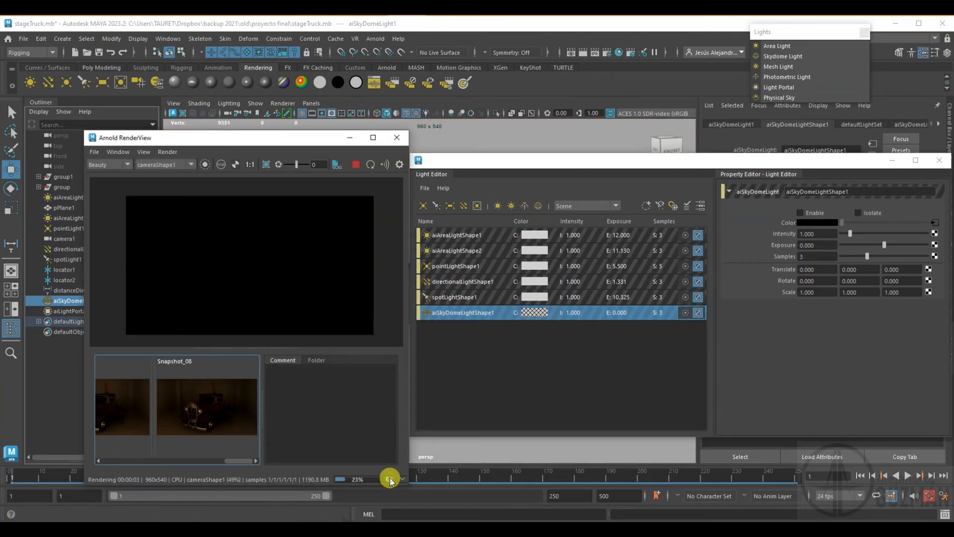
pyautogui.click(939, 160)
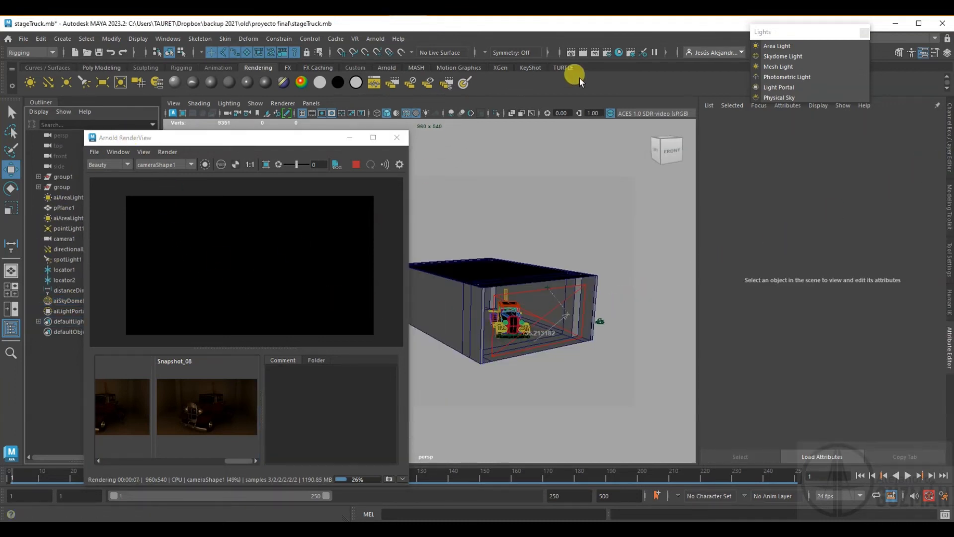
# Create a photometric light and move it above the truck inside the stage
pyautogui.click(787, 77)
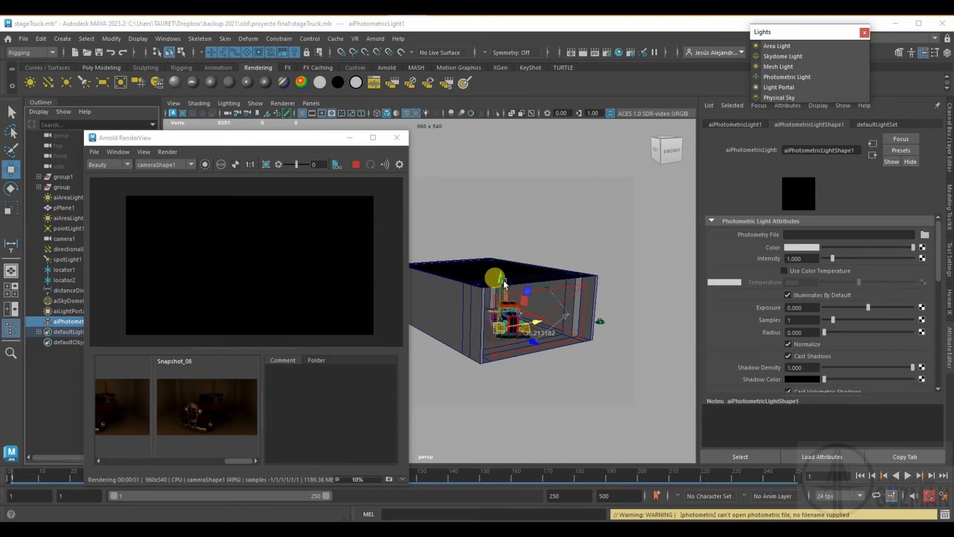
pyautogui.moveTo(500, 281); pyautogui.dragTo(504, 234)
pyautogui.moveTo(532, 296); pyautogui.dragTo(549, 302)
pyautogui.keyDown('alt'); pyautogui.moveTo(592, 335); pyautogui.dragTo(567, 335); pyautogui.keyUp('alt')
pyautogui.press('f')
pyautogui.keyDown('alt'); pyautogui.moveTo(491, 293); pyautogui.dragTo(479, 284, button='right'); pyautogui.keyUp('alt')
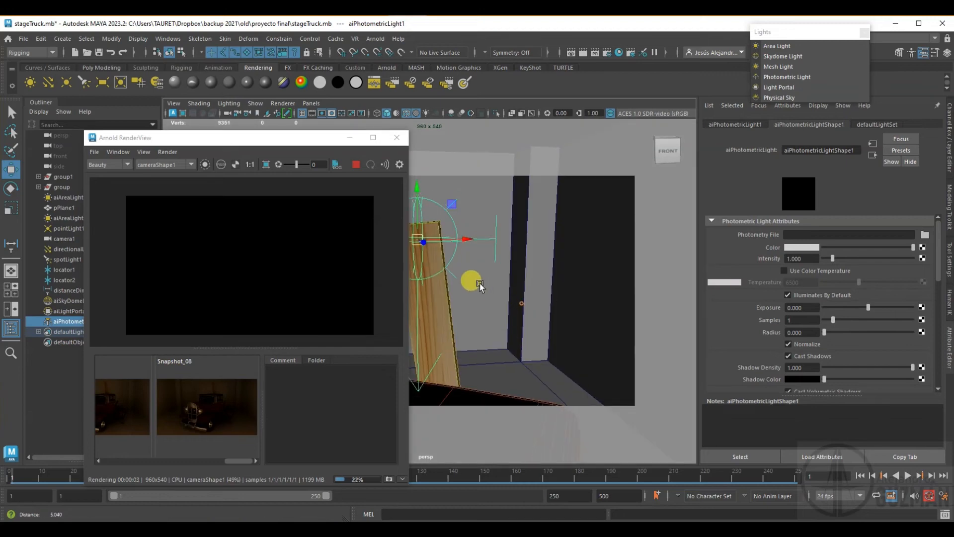
pyautogui.keyDown('alt'); pyautogui.moveTo(479, 283); pyautogui.dragTo(596, 264); pyautogui.keyUp('alt')
pyautogui.keyDown('alt'); pyautogui.moveTo(460, 213); pyautogui.dragTo(661, 249); pyautogui.keyUp('alt')
pyautogui.keyDown('alt'); pyautogui.moveTo(661, 248); pyautogui.dragTo(664, 251, button='middle'); pyautogui.keyUp('alt')
pyautogui.keyDown('alt'); pyautogui.moveTo(664, 251); pyautogui.dragTo(708, 269); pyautogui.keyUp('alt')
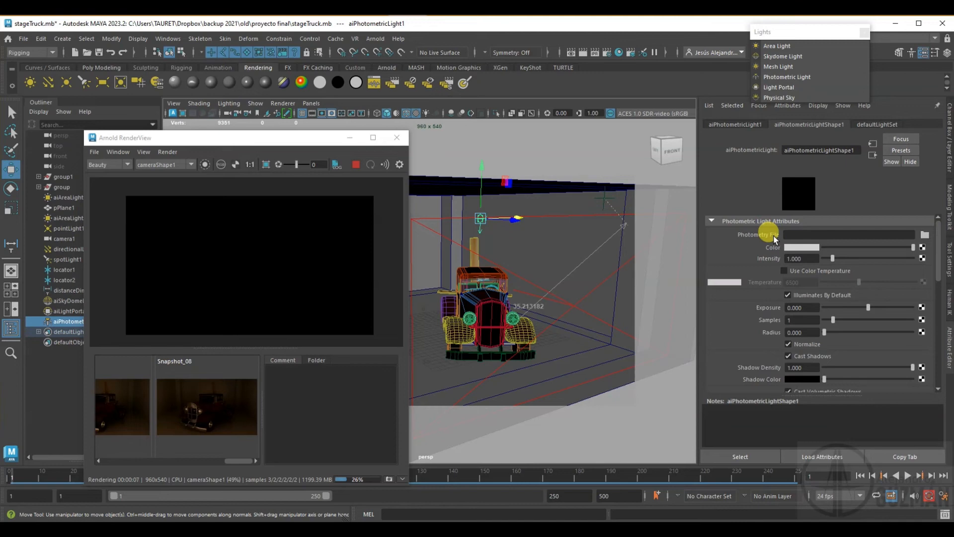
# Switch to the browser's Google image results for "ies light file" and examine example IES light profiles
pyautogui.moveTo(953, 139); pyautogui.dragTo(673, 126)
pyautogui.click(481, 189)
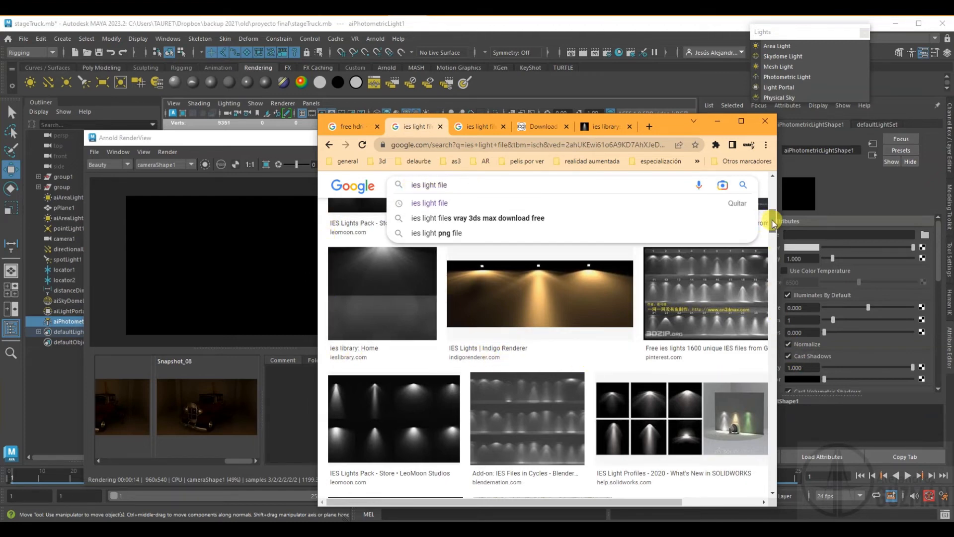
pyautogui.scroll(-1, 773, 222)
pyautogui.click(654, 187)
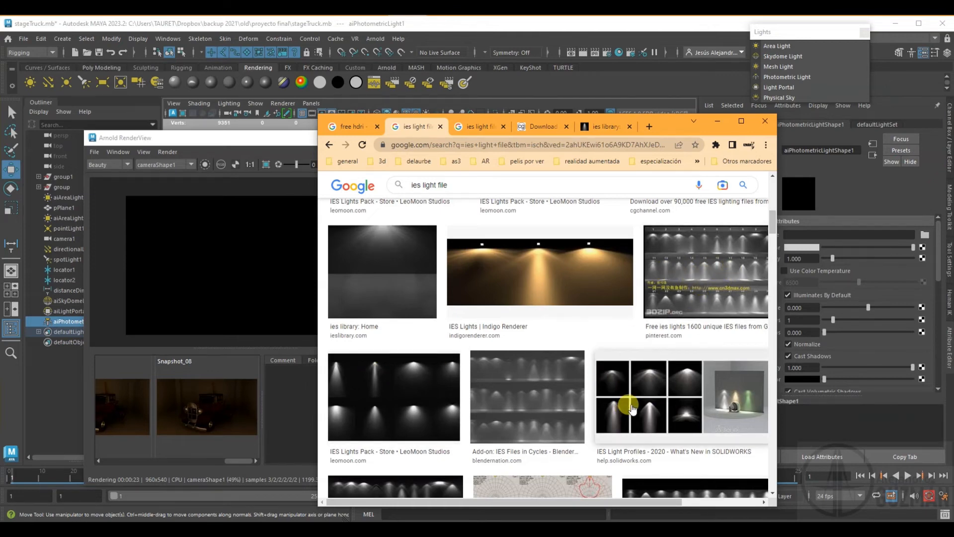
pyautogui.scroll(-4, 641, 392)
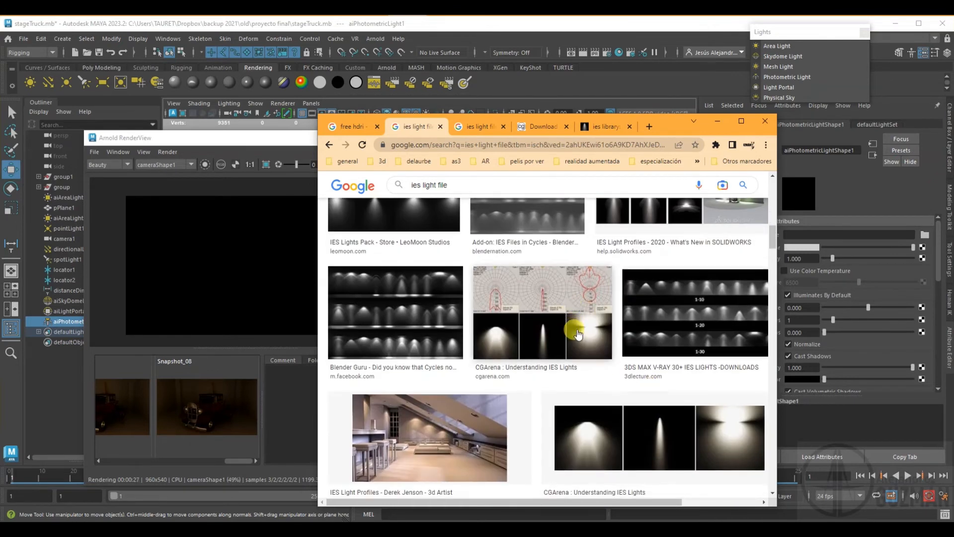
pyautogui.scroll(-4, 577, 334)
pyautogui.click(581, 276)
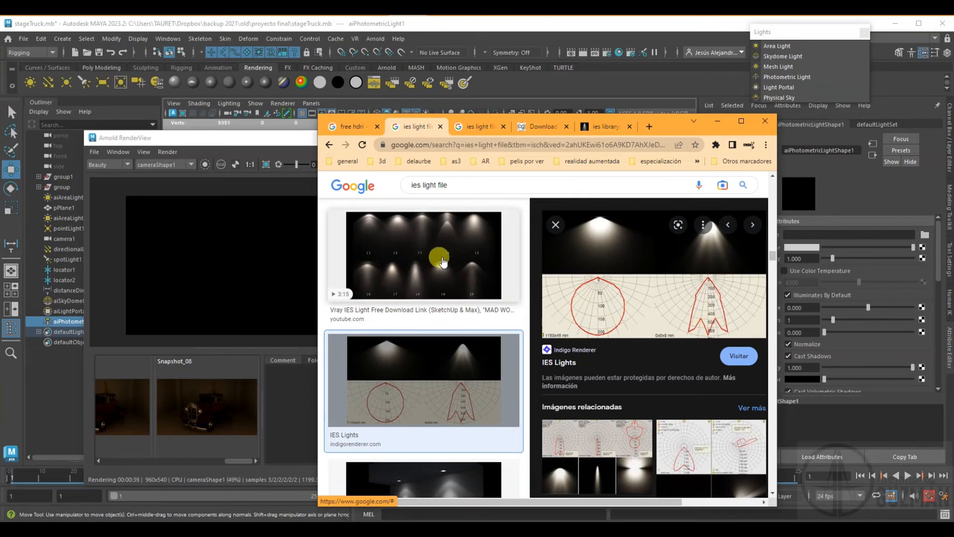
# Review free IES file sources: the "ies light file free" results, the cgchannel.com article and the IES Library catalogue
pyautogui.click(481, 128)
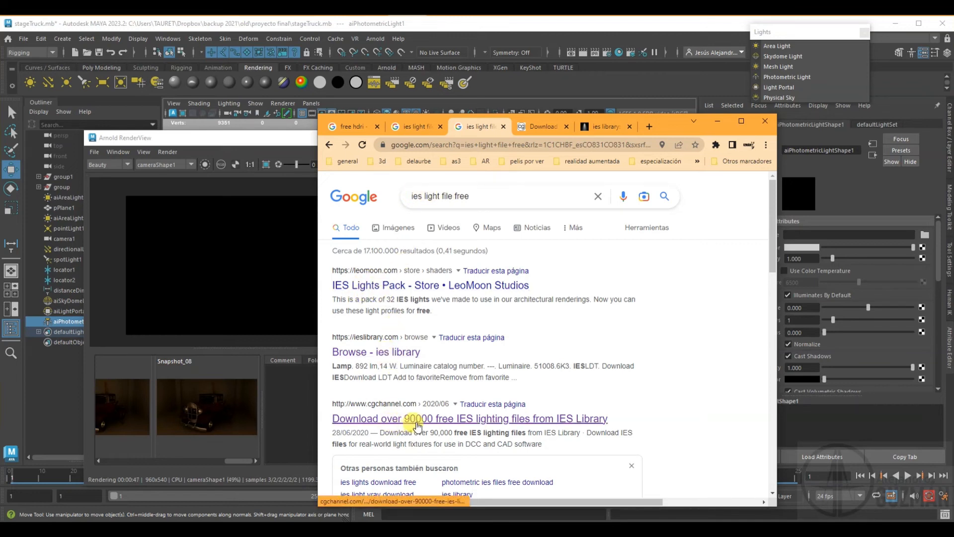
pyautogui.click(546, 129)
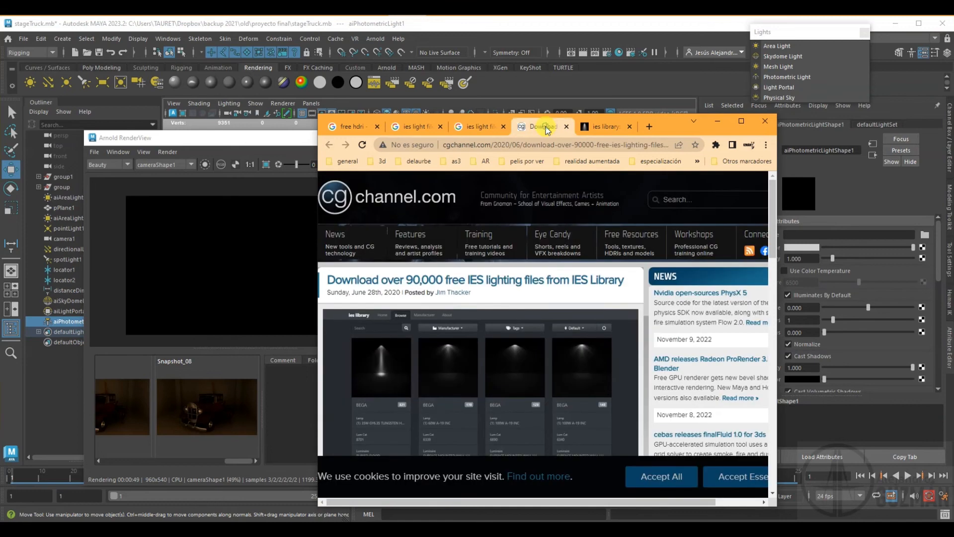
pyautogui.scroll(-1, 423, 207)
pyautogui.scroll(-15, 424, 208)
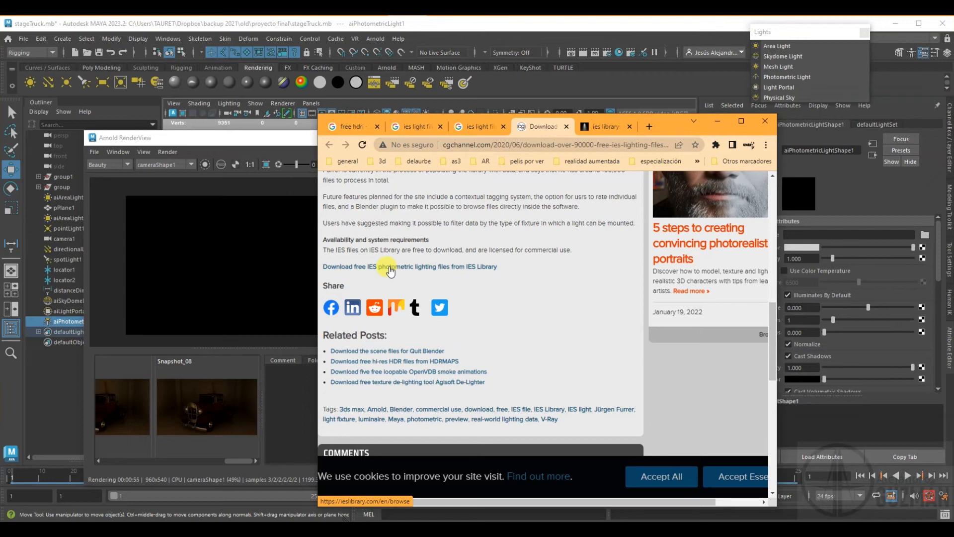
pyautogui.click(598, 128)
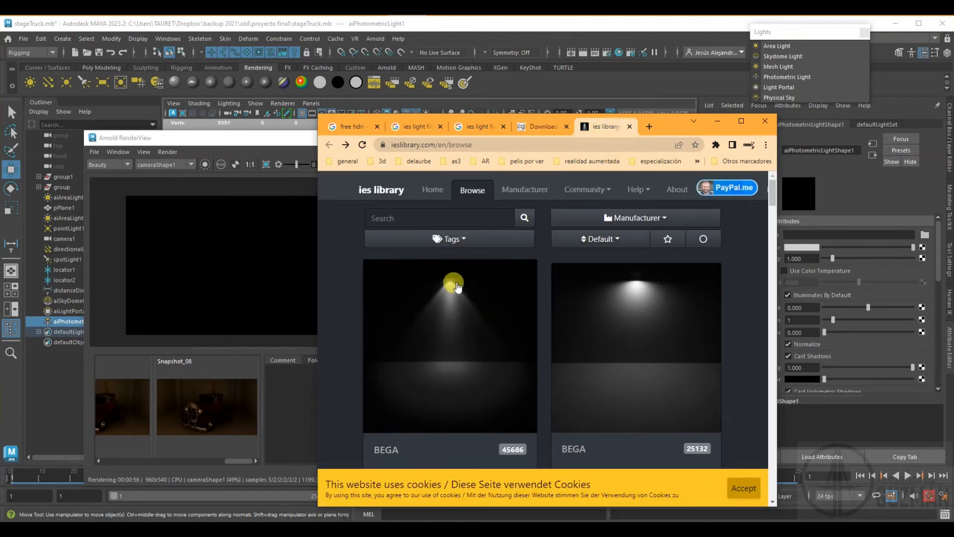
pyautogui.scroll(-5, 477, 311)
pyautogui.scroll(-1, 479, 314)
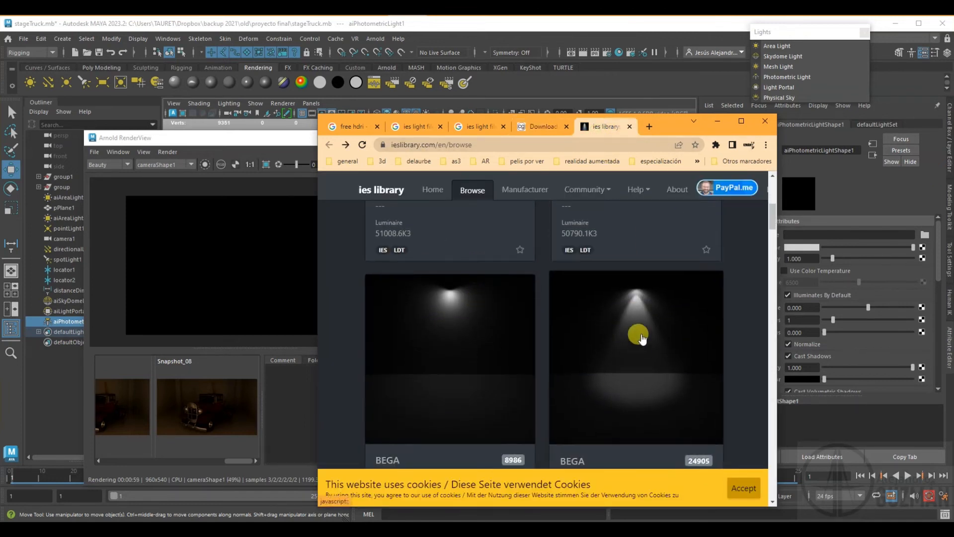
# Download the IES file of the BEGA 321 lm, 9 W luminaire from IES Library into the proyecto final folder and return to Maya
pyautogui.scroll(-3, 641, 337)
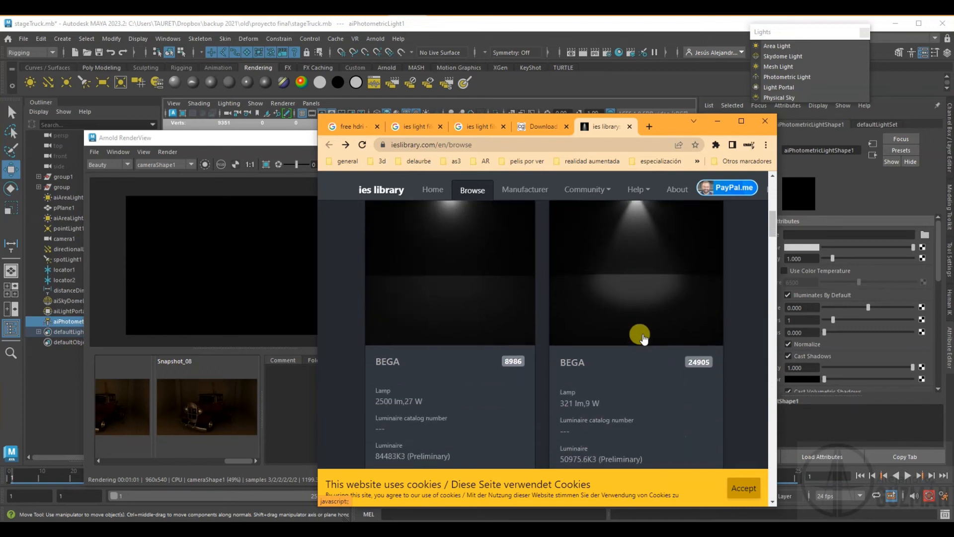
pyautogui.click(635, 300)
pyautogui.scroll(-3, 576, 324)
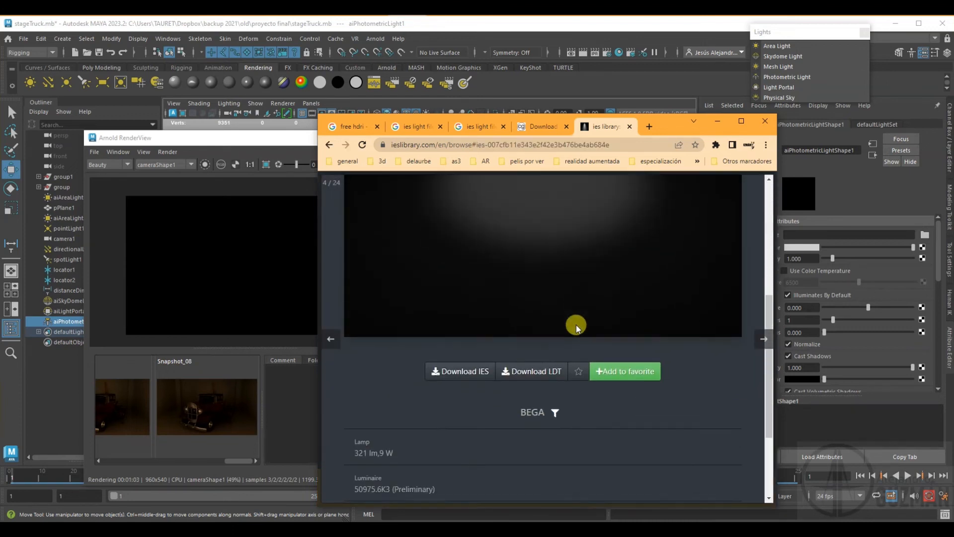
pyautogui.click(470, 375)
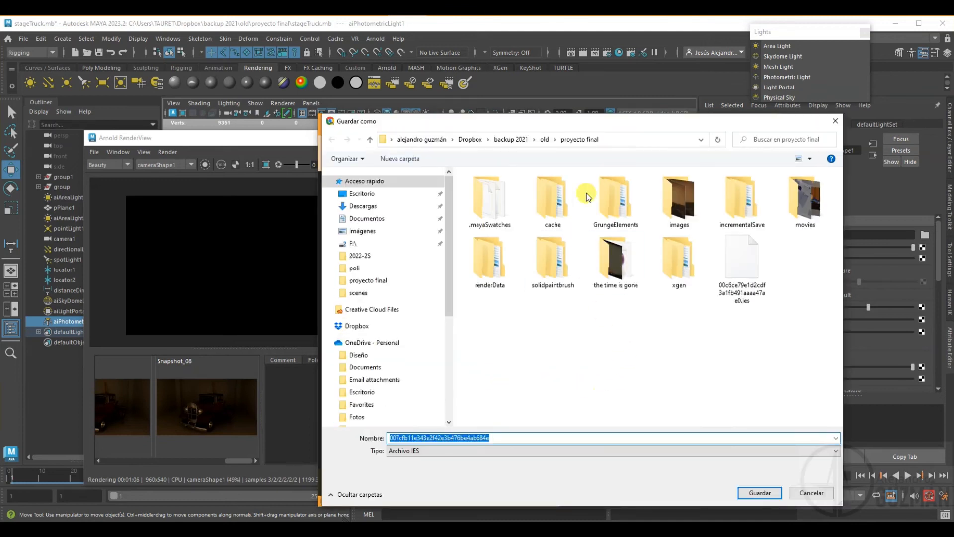
pyautogui.click(754, 493)
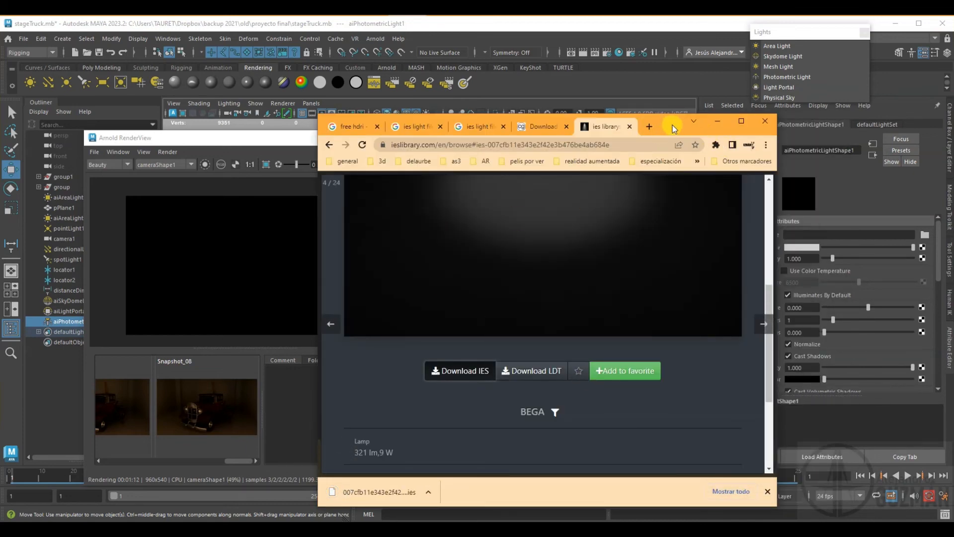
pyautogui.moveTo(671, 125); pyautogui.dragTo(953, 125)
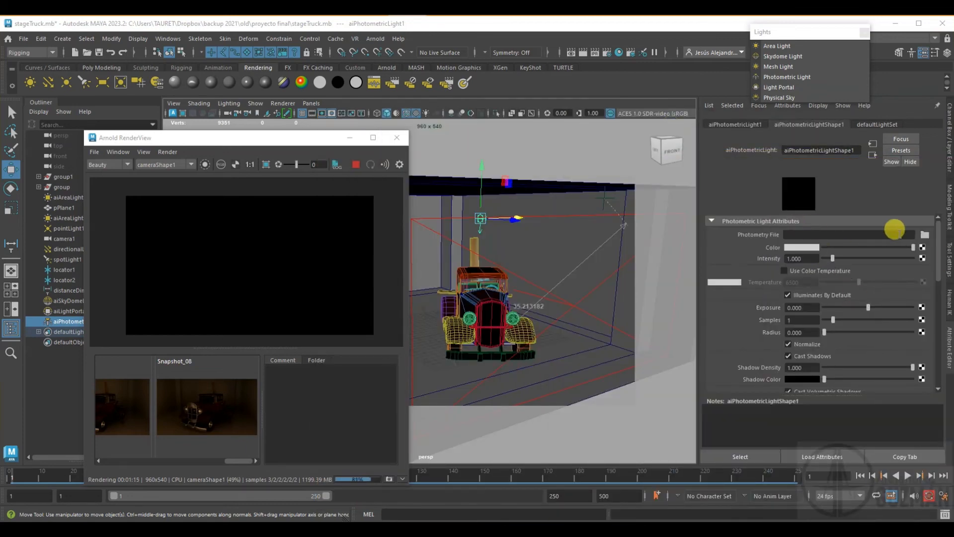
# Load 007cfb11e343e2f42e3b476be4ab684e.ies as the photometric light's photometry file
pyautogui.click(925, 235)
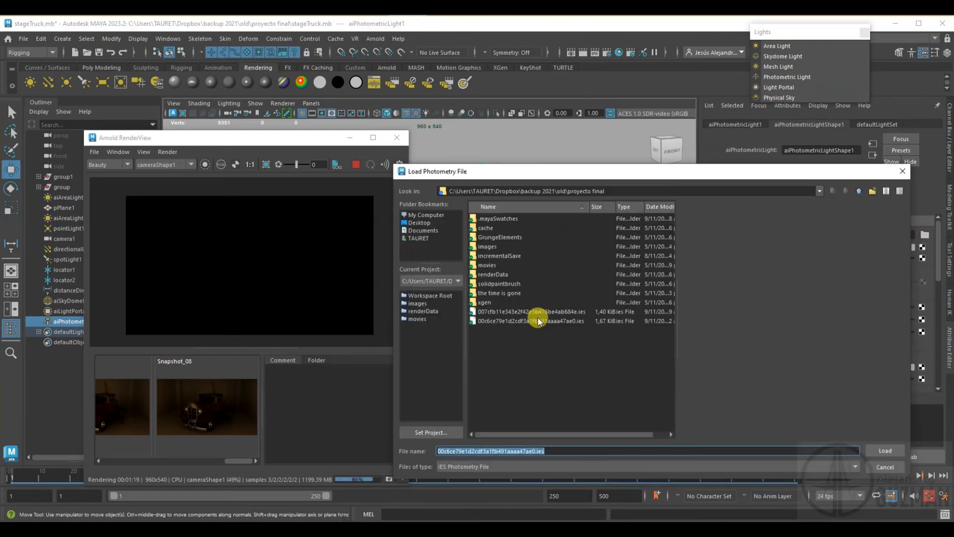
pyautogui.click(556, 312)
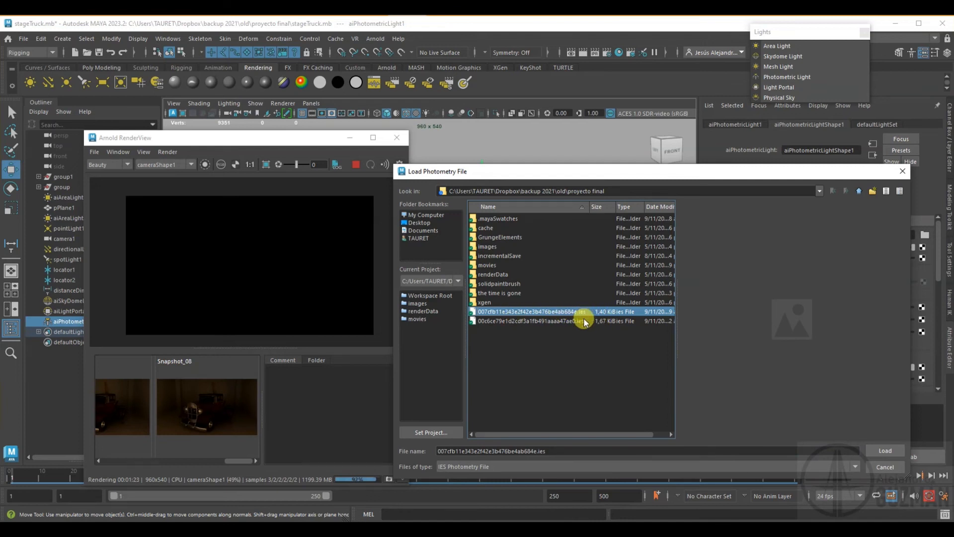
pyautogui.click(874, 450)
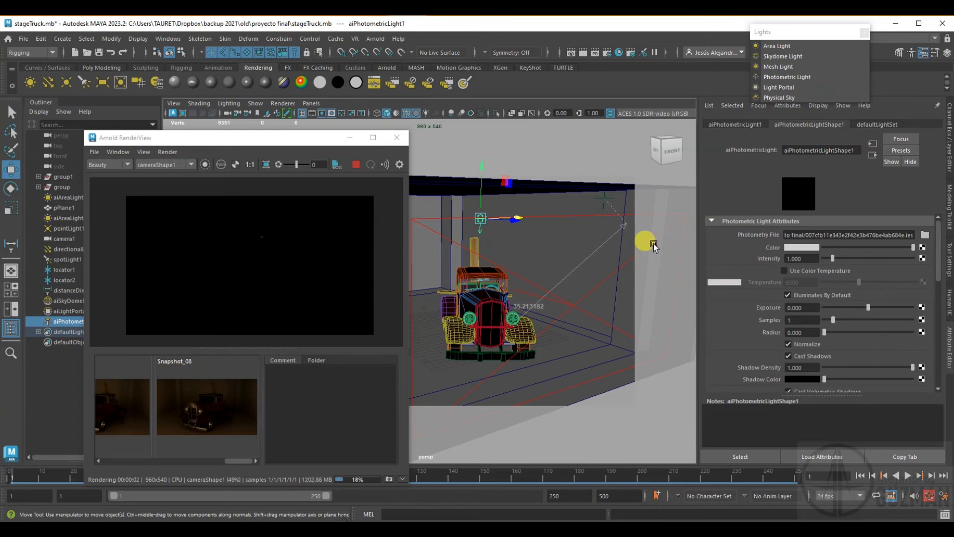
# Set the photometric light's exposure to 8, raise it to about 12.02, and look over its remaining attributes
pyautogui.click(803, 307)
pyautogui.write('8')
pyautogui.press('Return')
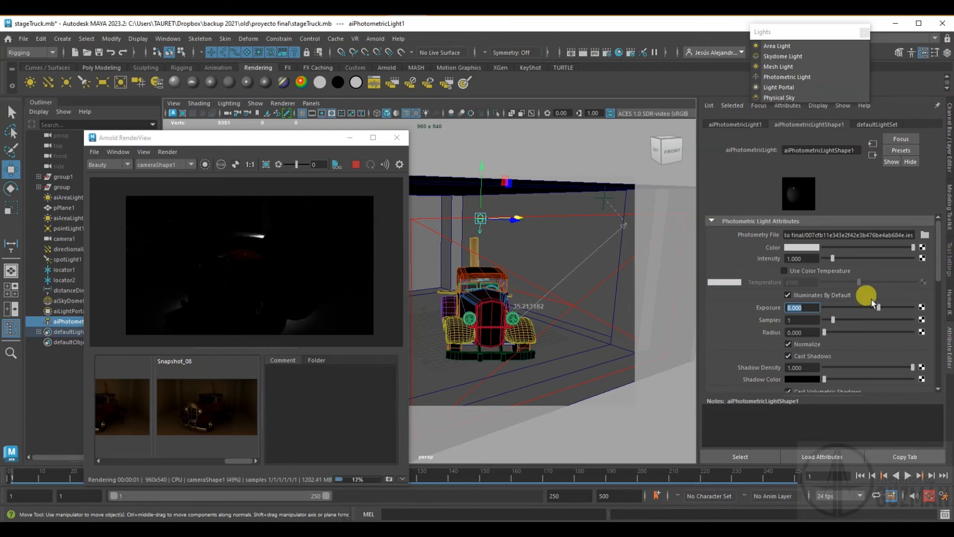
pyautogui.moveTo(891, 308)
pyautogui.mouseDown()
pyautogui.moveTo(904, 308)
pyautogui.moveTo(894, 308)
pyautogui.mouseUp()
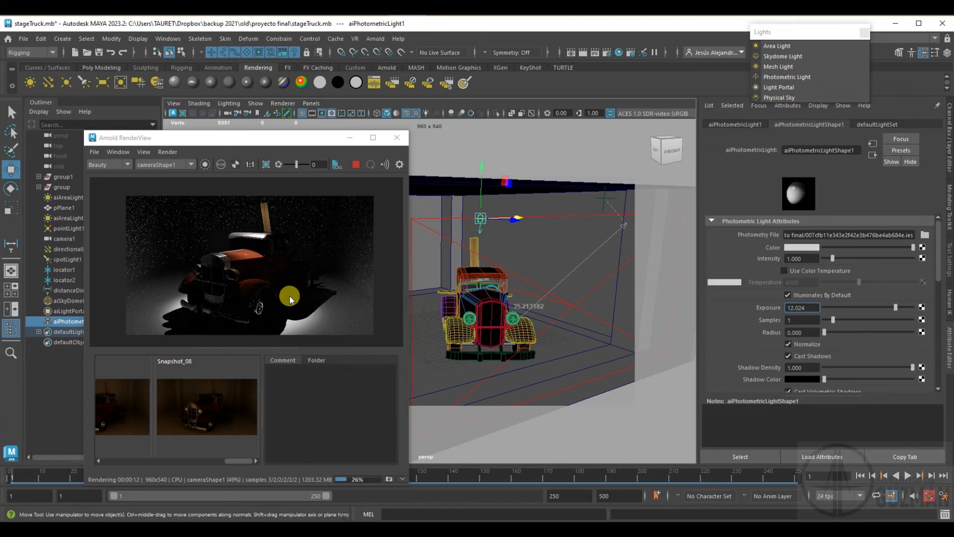
pyautogui.doubleClick(796, 309)
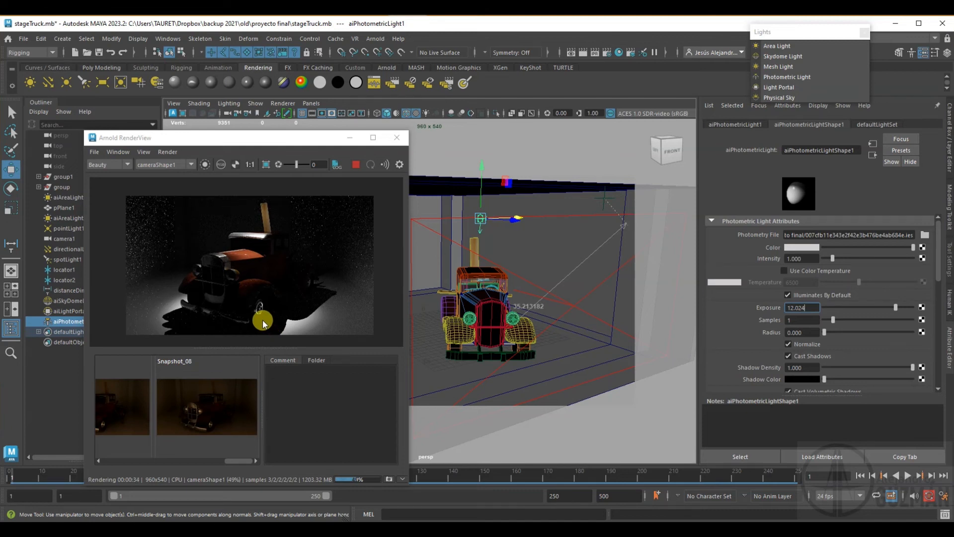
pyautogui.scroll(-5, 758, 318)
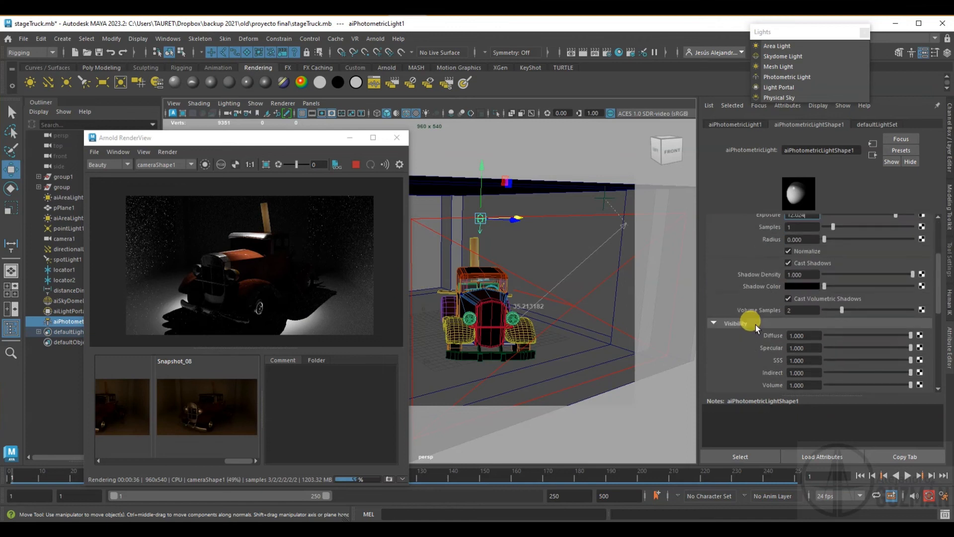
pyautogui.scroll(5, 764, 353)
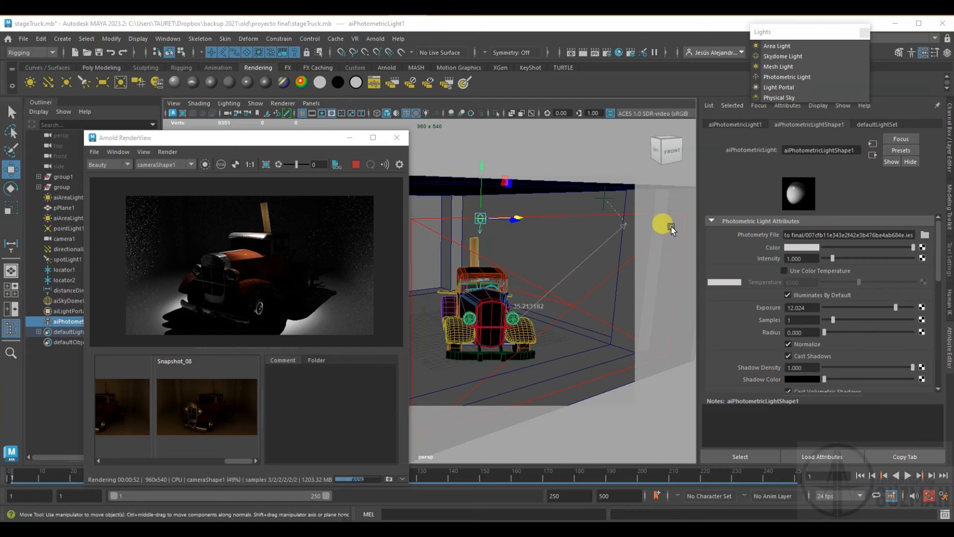
# Switch to the IES Library catalogue in the browser and compare the falloff shapes of the other BEGA light profiles
pyautogui.moveTo(953, 156); pyautogui.dragTo(681, 98)
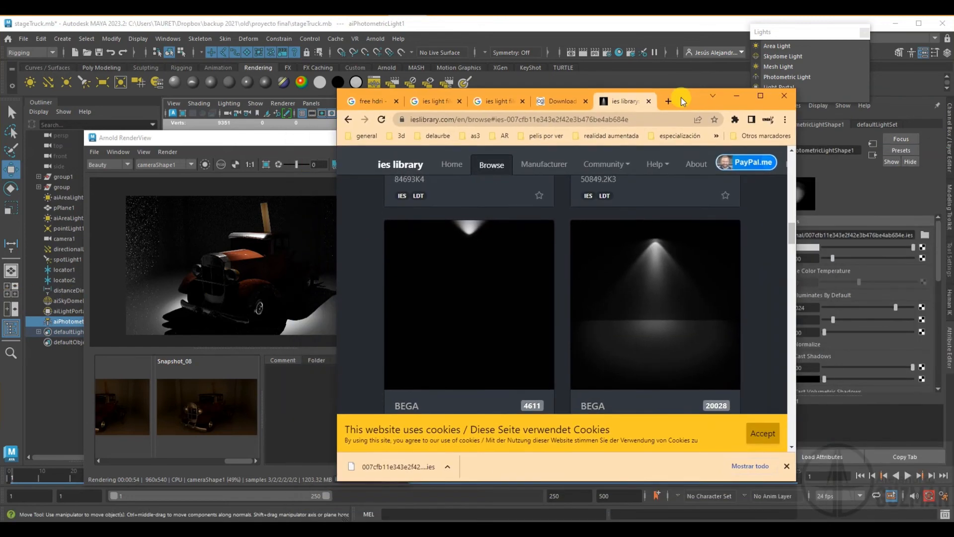
pyautogui.scroll(-7, 598, 279)
pyautogui.scroll(-4, 441, 356)
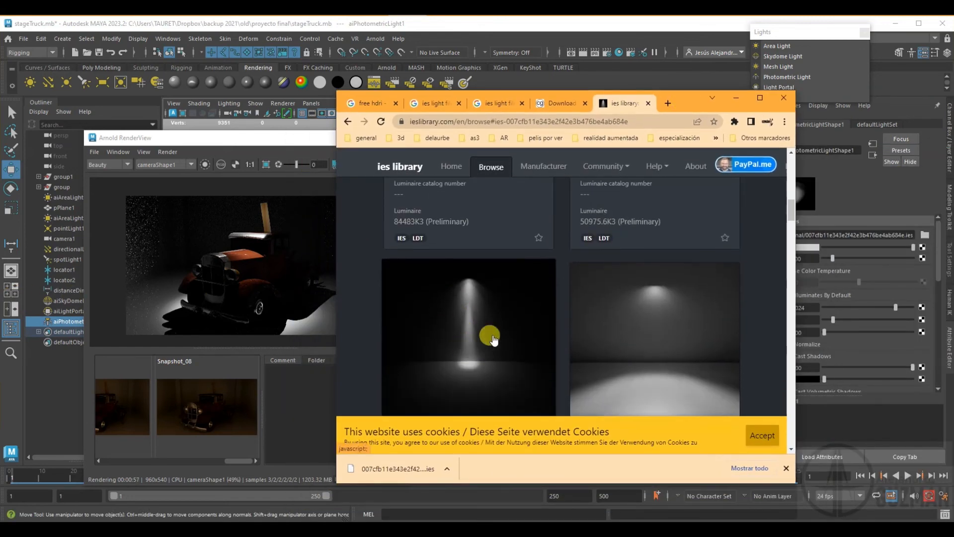
pyautogui.scroll(-5, 473, 346)
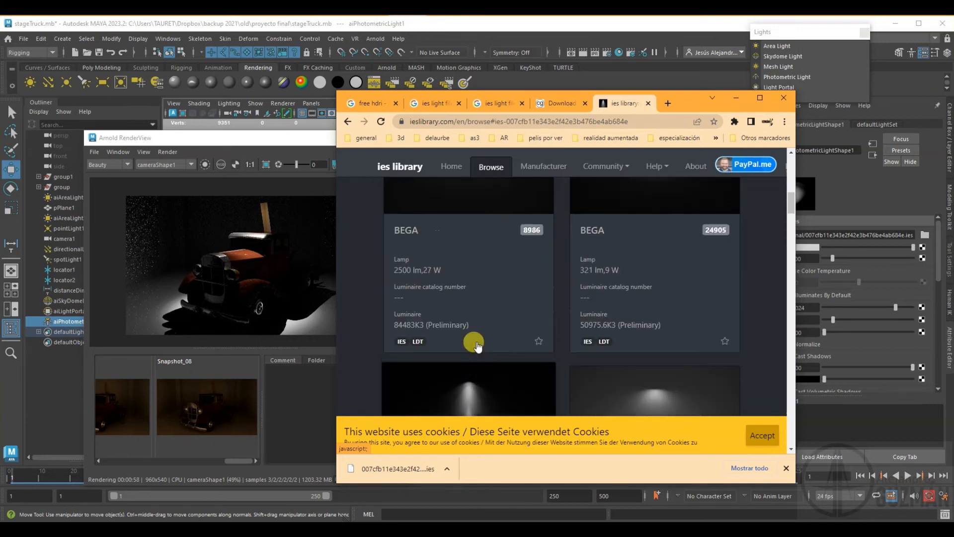
pyautogui.scroll(15, 489, 338)
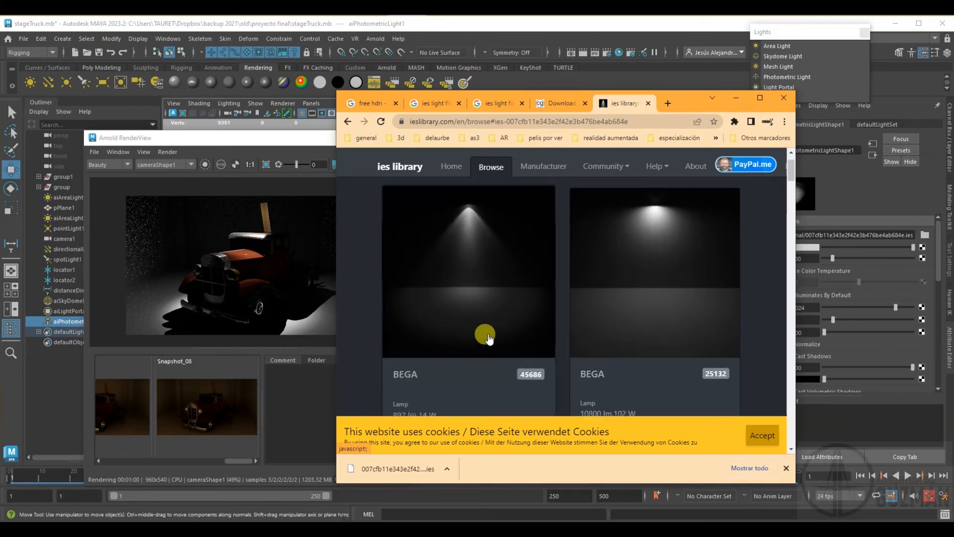
pyautogui.scroll(-8, 487, 335)
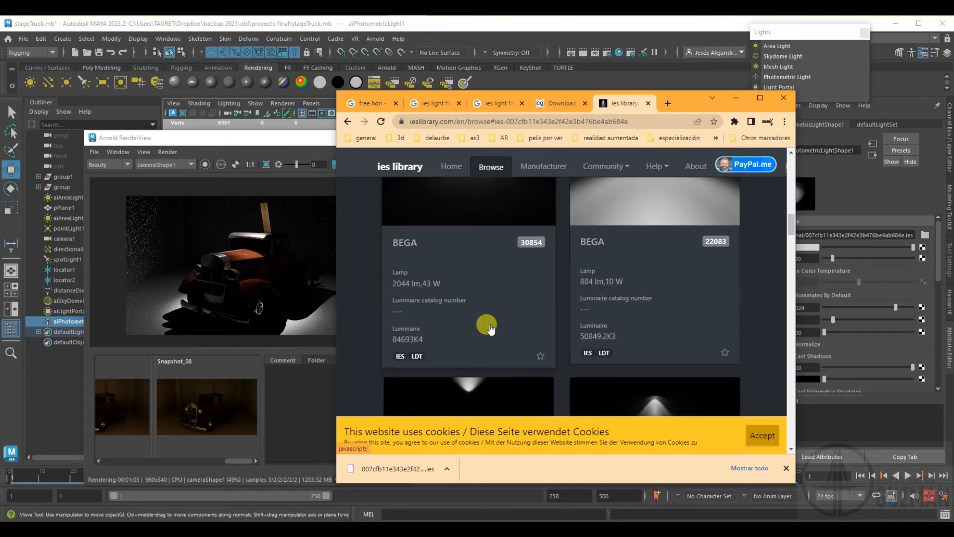
pyautogui.scroll(-10, 490, 328)
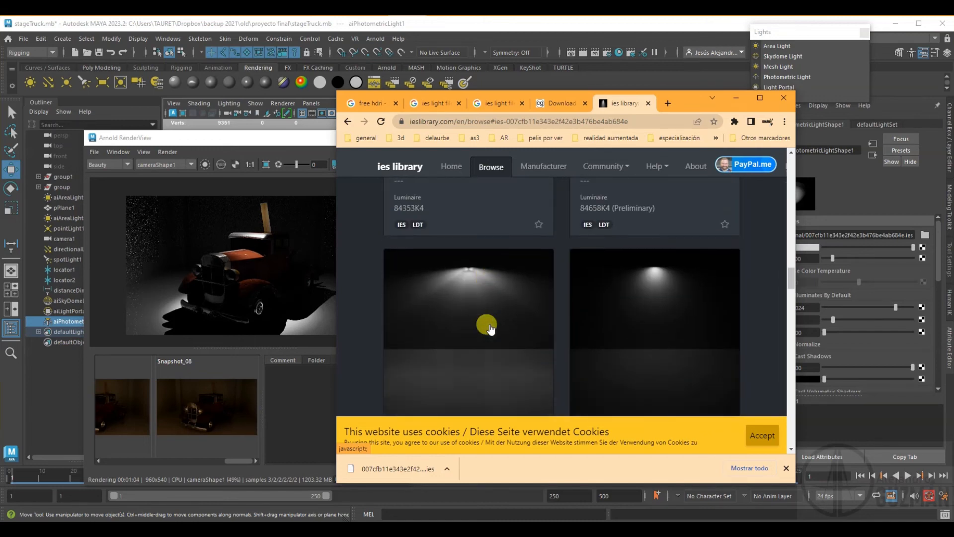
pyautogui.scroll(-10, 489, 328)
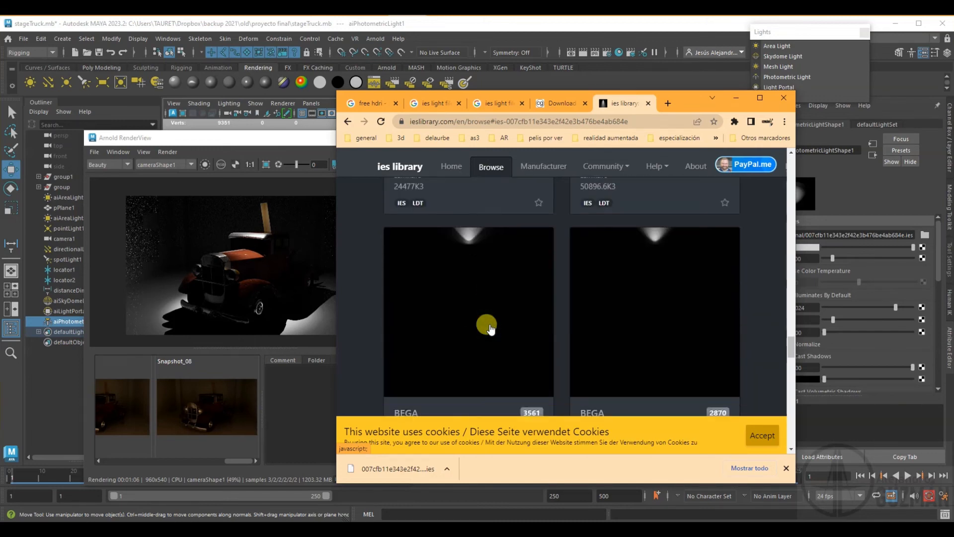
pyautogui.scroll(-10, 523, 328)
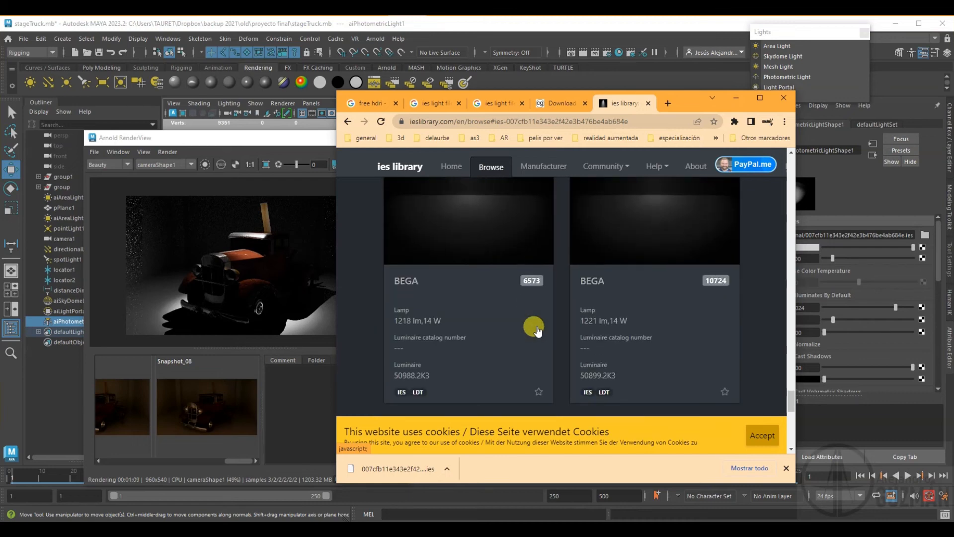
pyautogui.scroll(10, 537, 329)
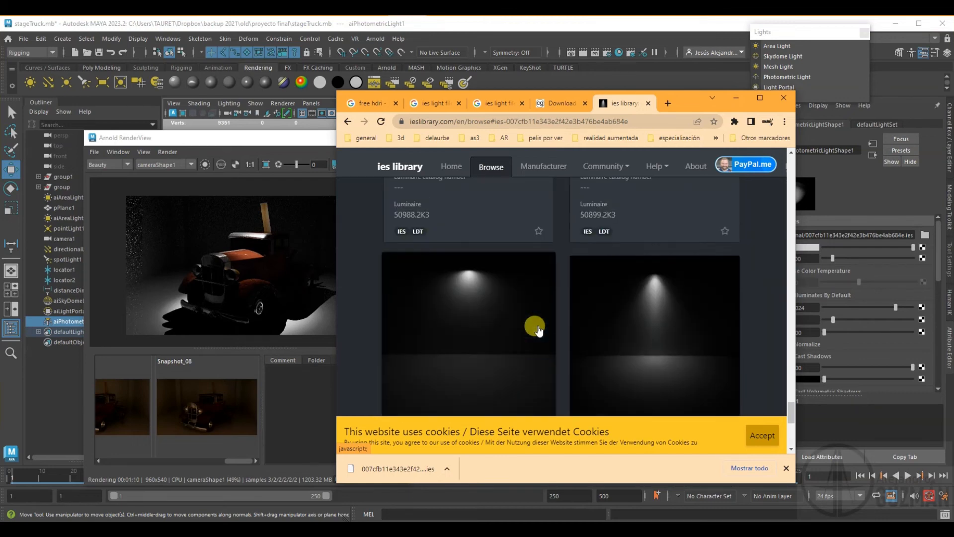
# Switch back to Maya and store a snapshot of the photometric light render
pyautogui.moveTo(682, 97); pyautogui.dragTo(953, 208)
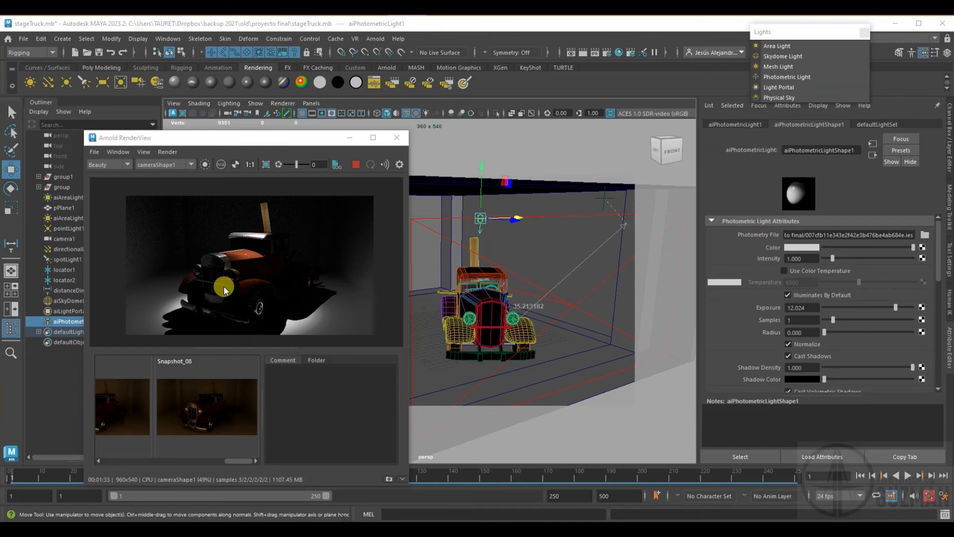
pyautogui.click(389, 479)
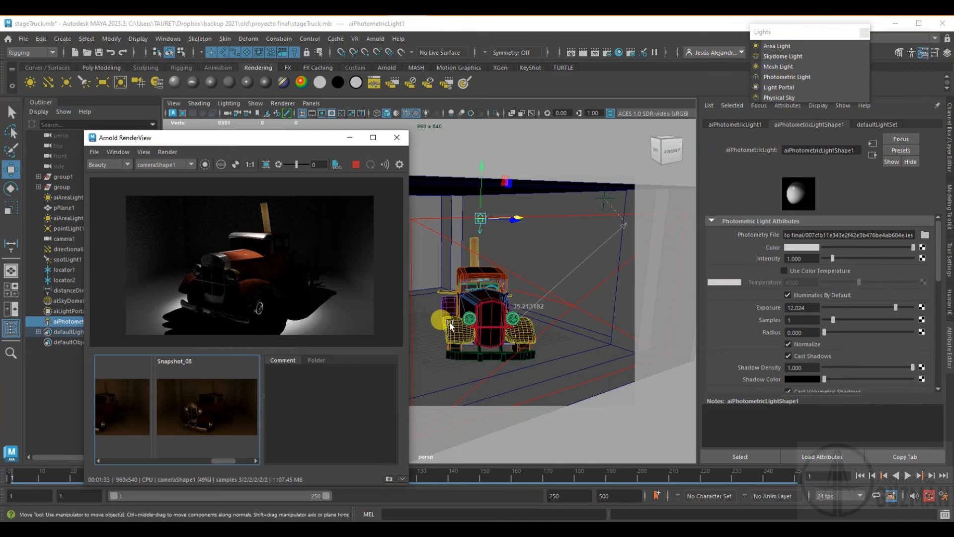
# Select both headlight glass meshes on the front of the truck and duplicate them
pyautogui.click(469, 319)
pyautogui.keyDown('shift'); pyautogui.click(515, 318); pyautogui.keyUp('shift')
pyautogui.keyDown('alt'); pyautogui.moveTo(498, 356); pyautogui.dragTo(530, 379, button='right'); pyautogui.keyUp('alt')
pyautogui.keyDown('alt'); pyautogui.moveTo(530, 379); pyautogui.dragTo(505, 309, button='middle'); pyautogui.keyUp('alt')
pyautogui.keyDown('alt'); pyautogui.moveTo(507, 338); pyautogui.dragTo(525, 355, button='right'); pyautogui.keyUp('alt')
pyautogui.hotkey('ctrl', 'd')
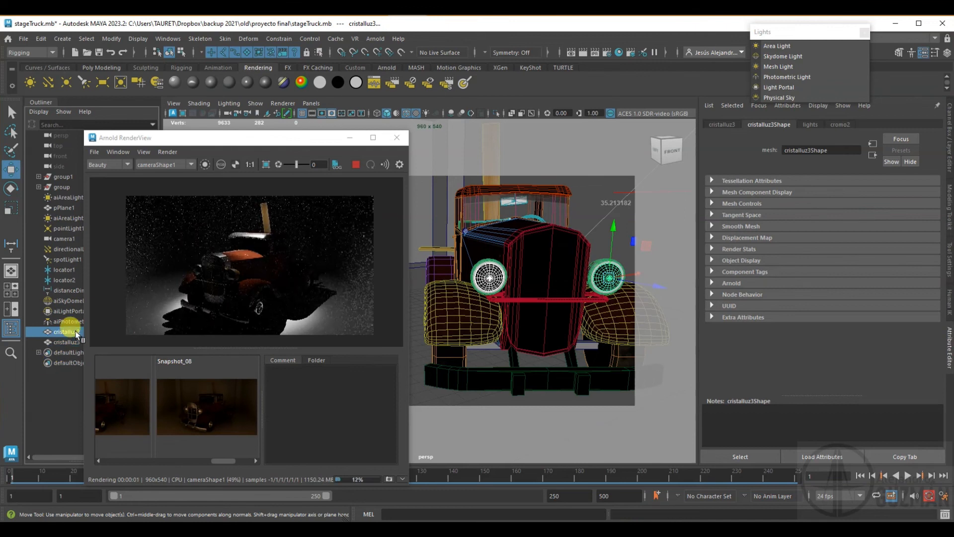
# Convert the duplicated headlight glass cristalluz2 into an Arnold mesh light with an exposure of 8
pyautogui.click(67, 331)
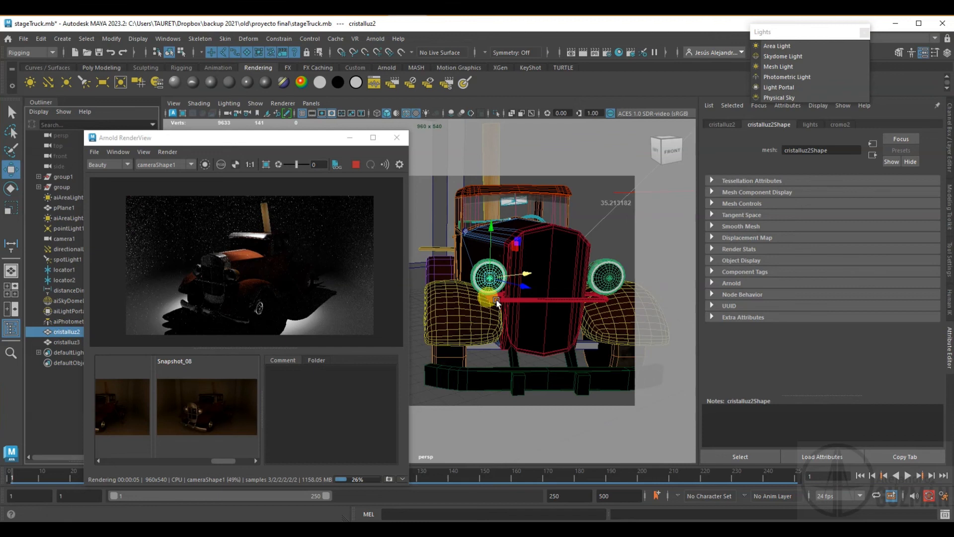
pyautogui.click(798, 66)
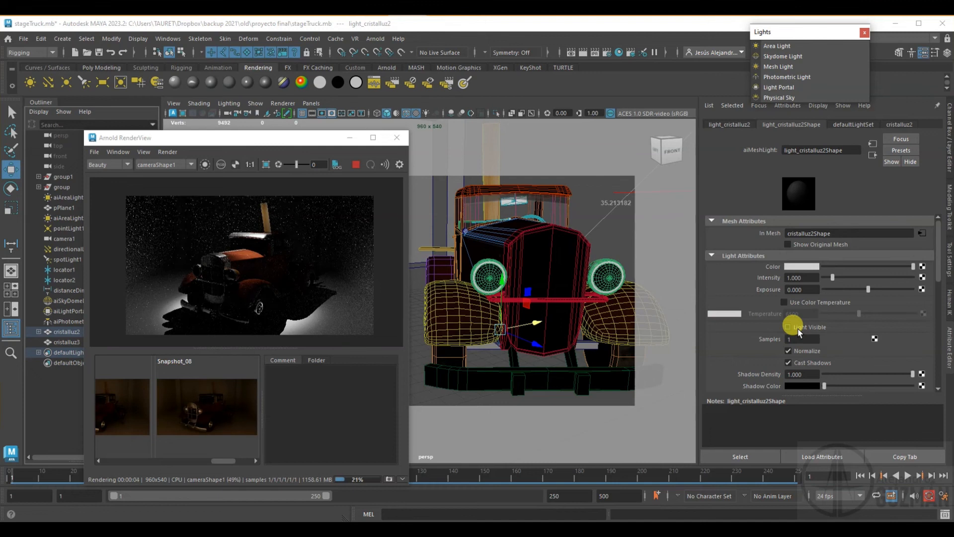
pyautogui.moveTo(867, 289); pyautogui.dragTo(901, 293)
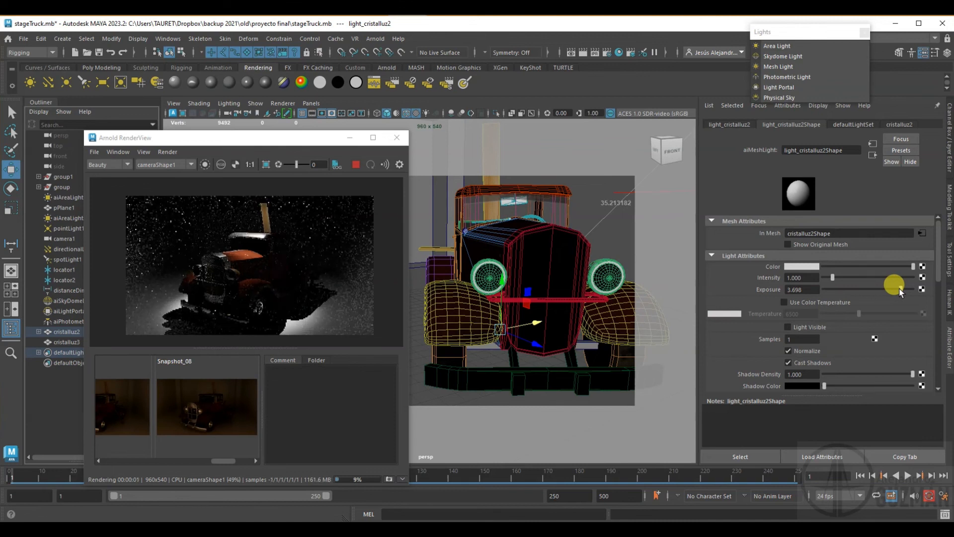
pyautogui.doubleClick(797, 290)
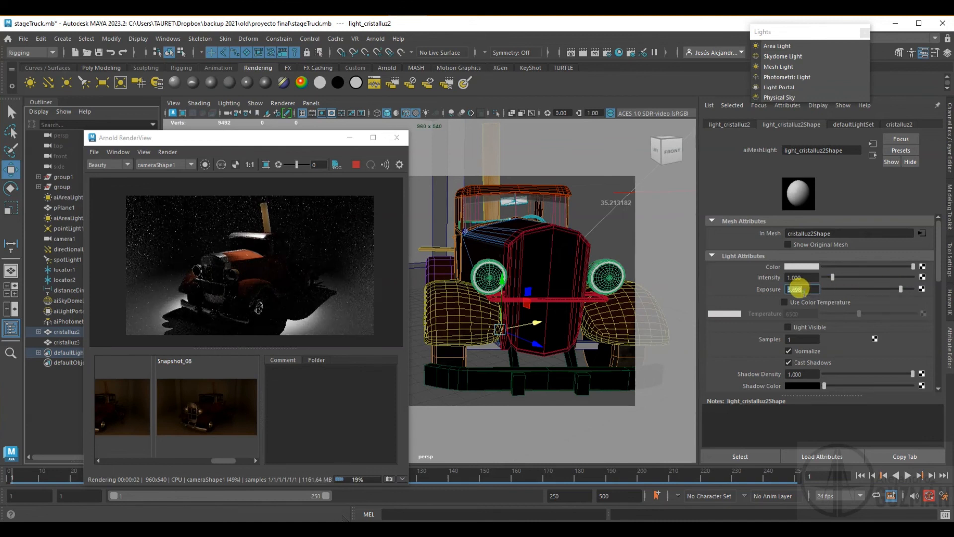
pyautogui.write('8')
pyautogui.press('Return')
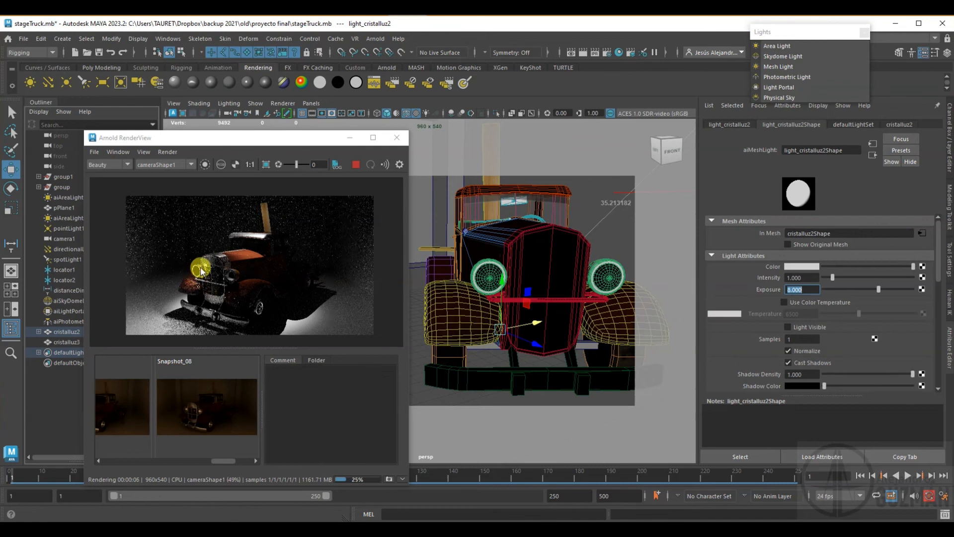
# Make the cristalluz2 mesh light visible in the render and review its visibility and light filter attributes
pyautogui.click(787, 327)
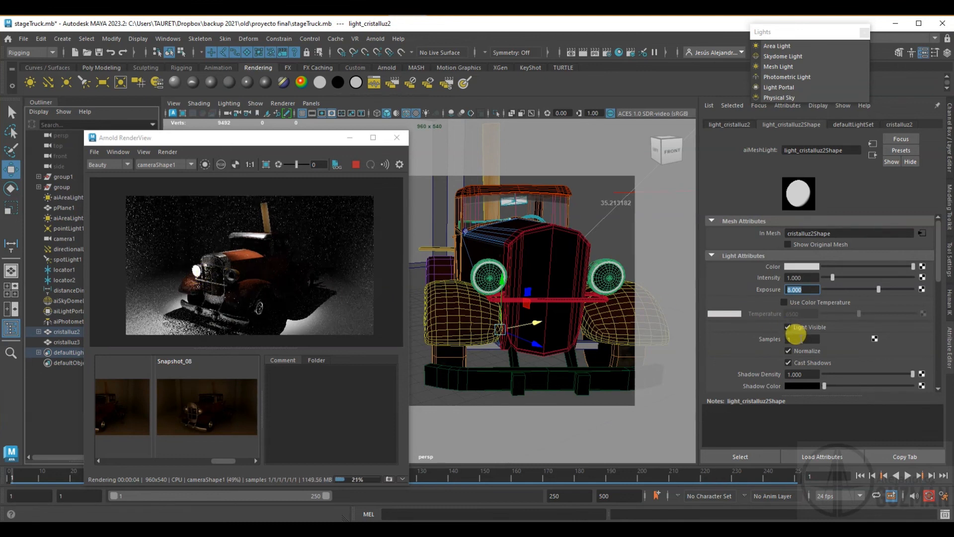
pyautogui.scroll(-4, 827, 337)
pyautogui.scroll(-4, 828, 336)
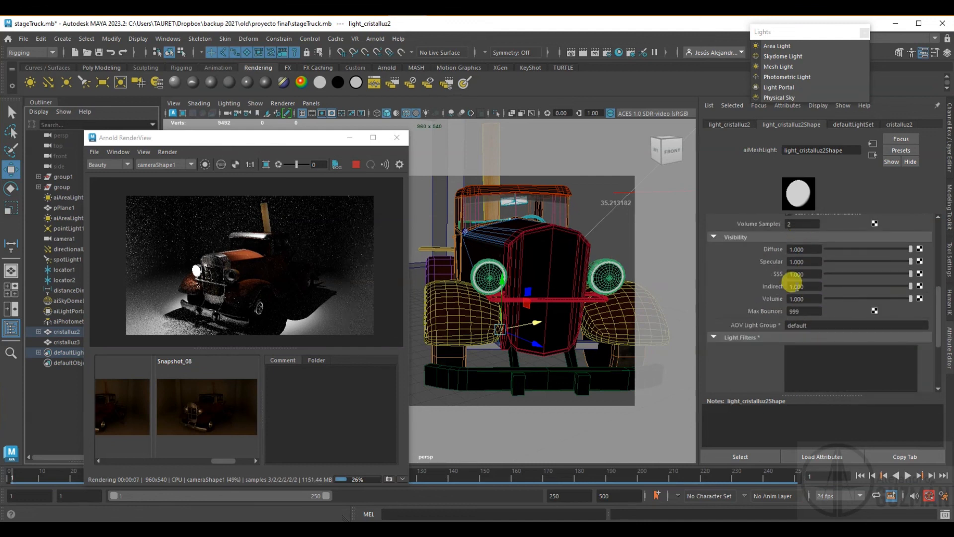
pyautogui.scroll(8, 788, 329)
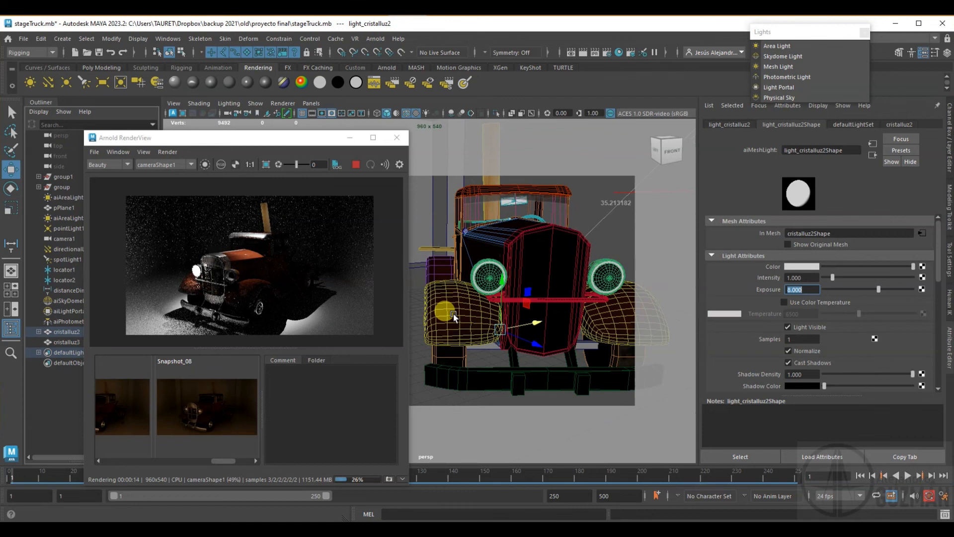
# Select the duplicated headlight glass cristalluz3 and move it slightly forward, to about 15.336 in Z
pyautogui.click(62, 342)
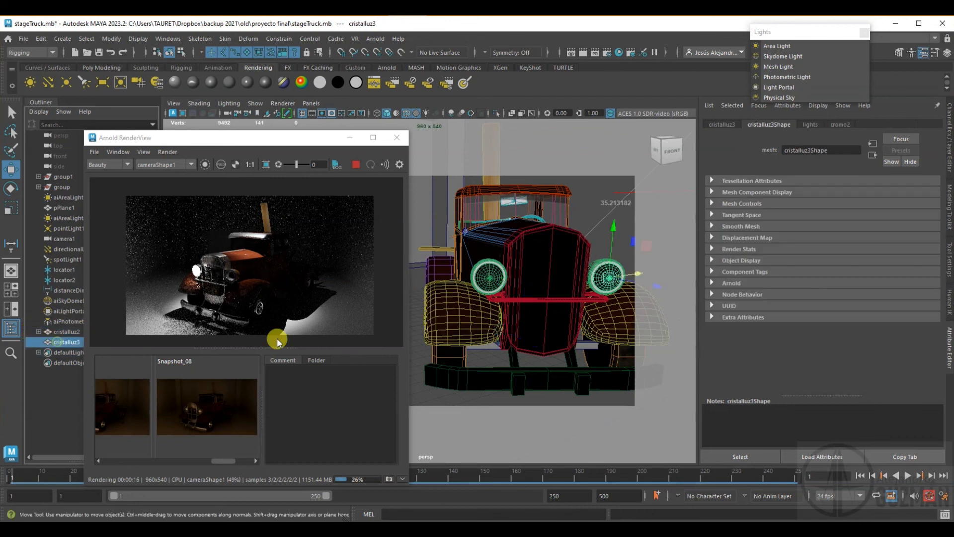
pyautogui.moveTo(592, 277); pyautogui.dragTo(675, 276)
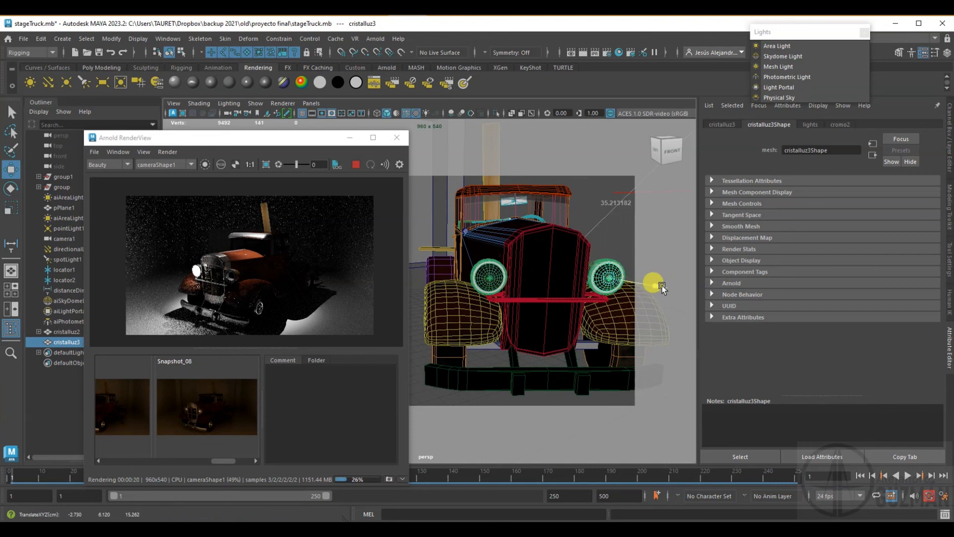
pyautogui.moveTo(663, 288); pyautogui.dragTo(613, 291)
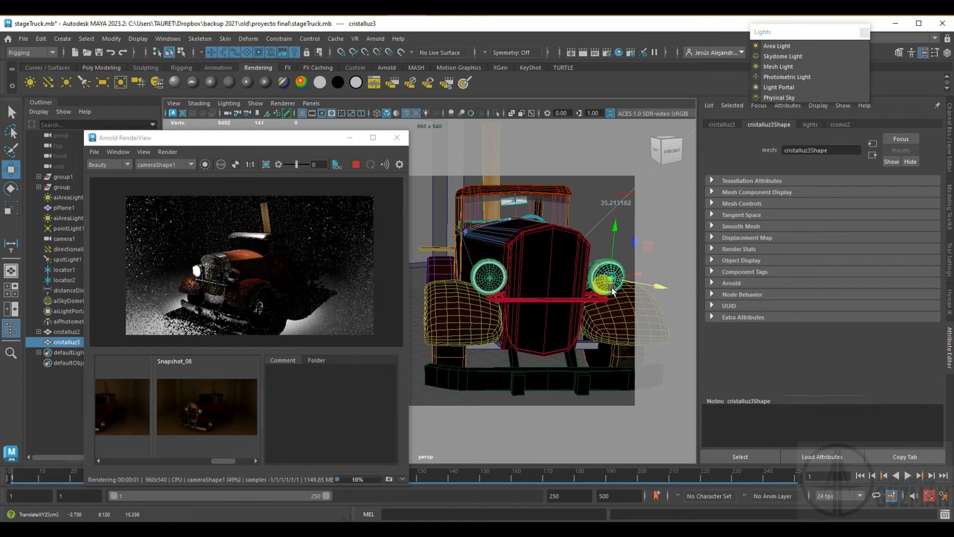
# Assign a new aiStandardSurface material to cristalluz3 and name it bombilla
pyautogui.rightClick(612, 278)
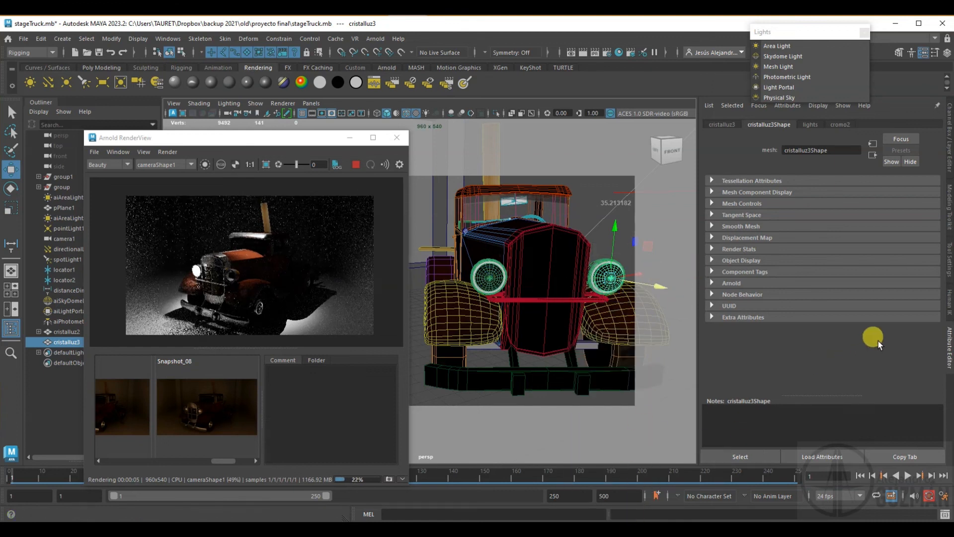
pyautogui.rightClick(607, 278)
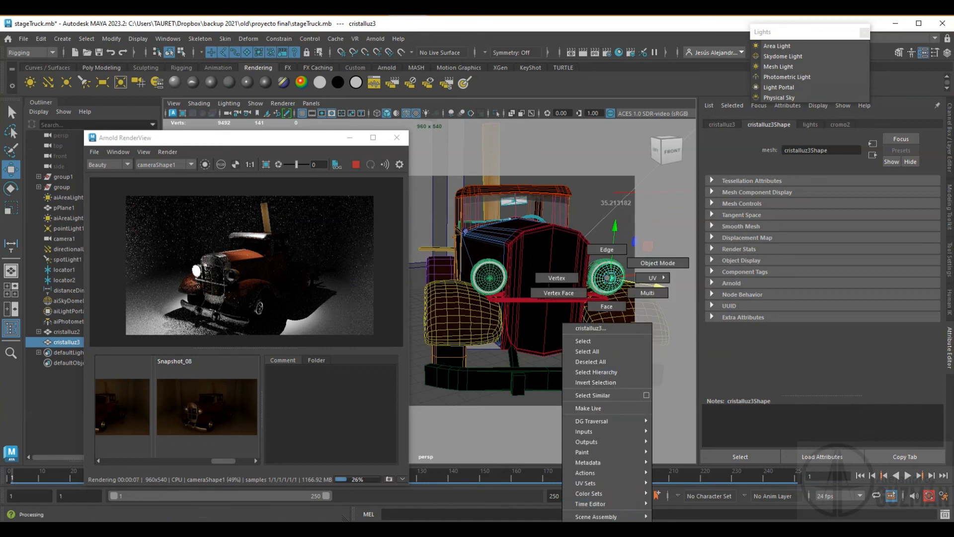
pyautogui.moveTo(607, 277); pyautogui.dragTo(596, 520, button='right')
pyautogui.click(677, 173)
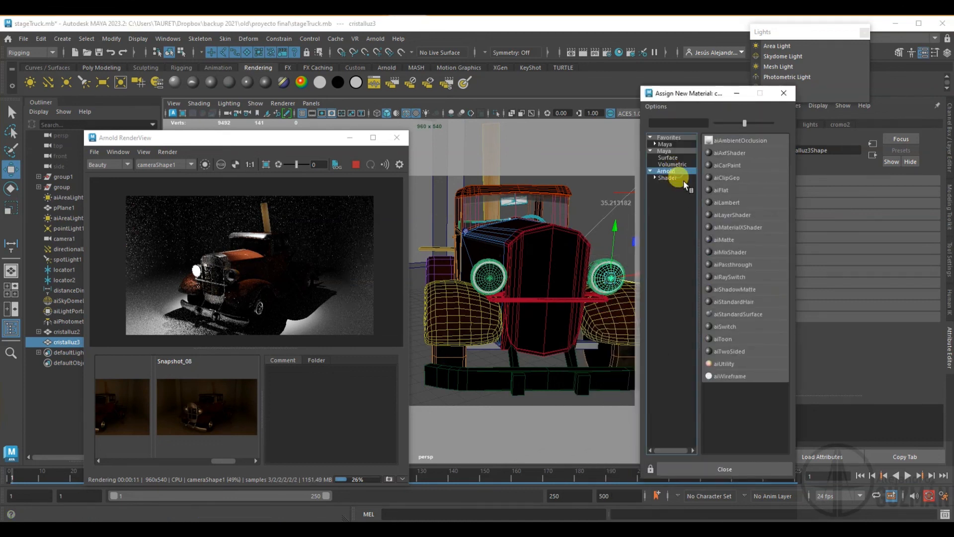
pyautogui.click(741, 314)
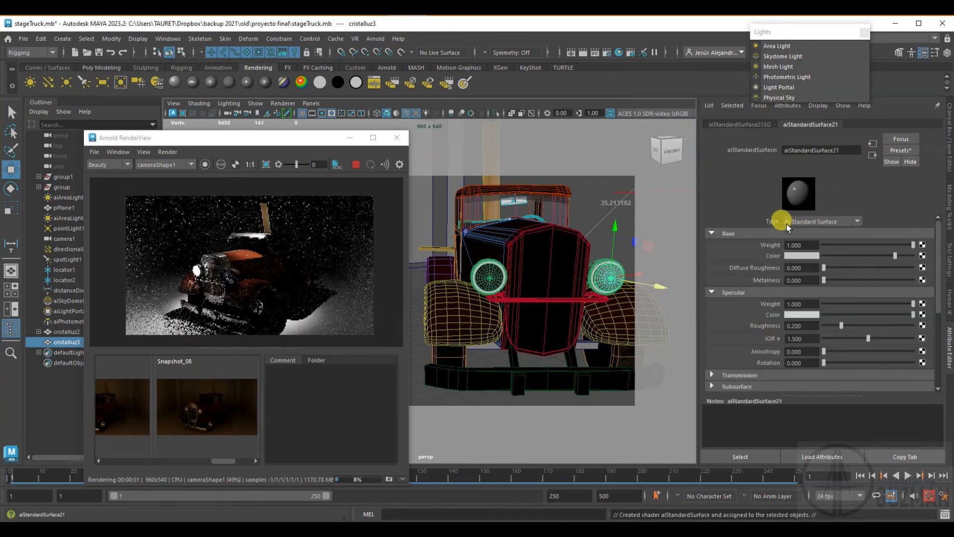
pyautogui.doubleClick(823, 150)
pyautogui.write('bombilla')
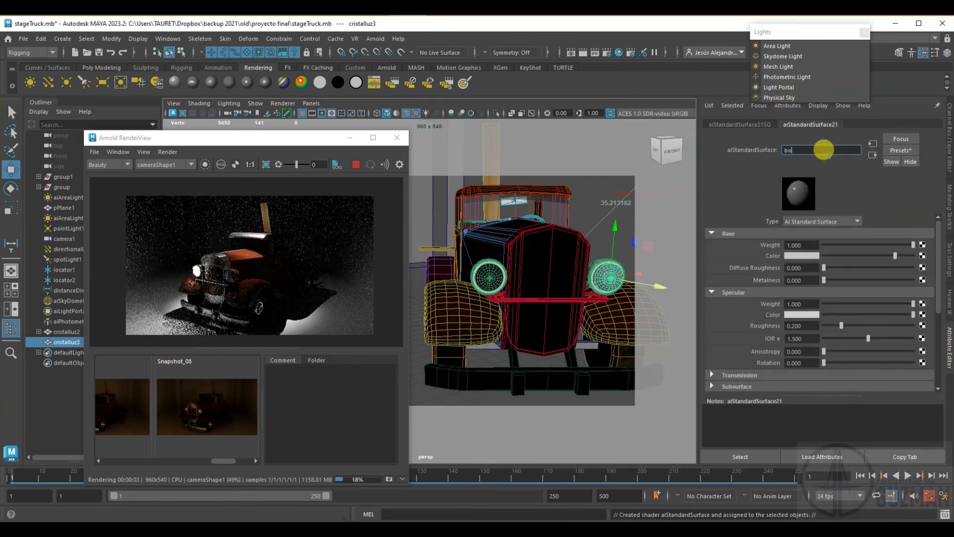
pyautogui.press('Return')
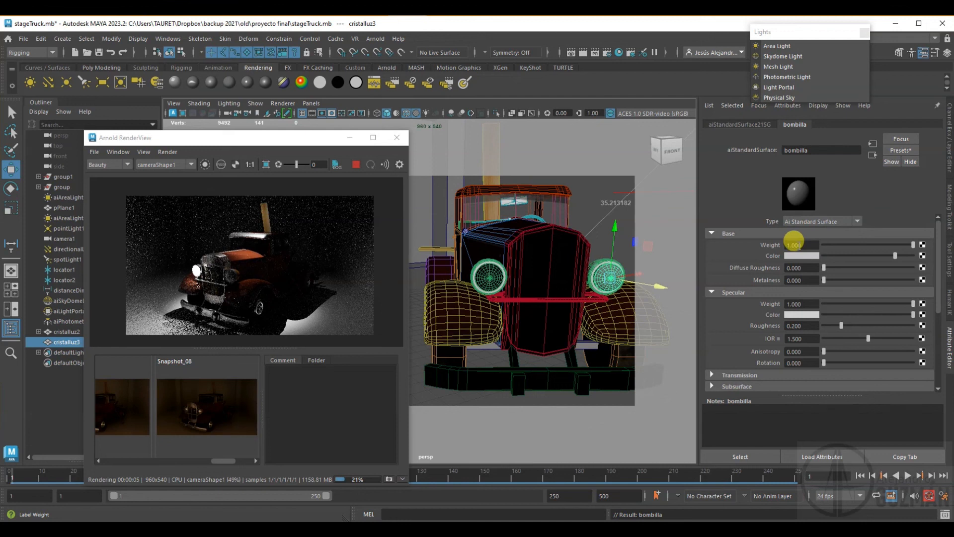
# Set the emission weight of the bombilla material to 1
pyautogui.scroll(-2, 808, 286)
pyautogui.scroll(-4, 755, 341)
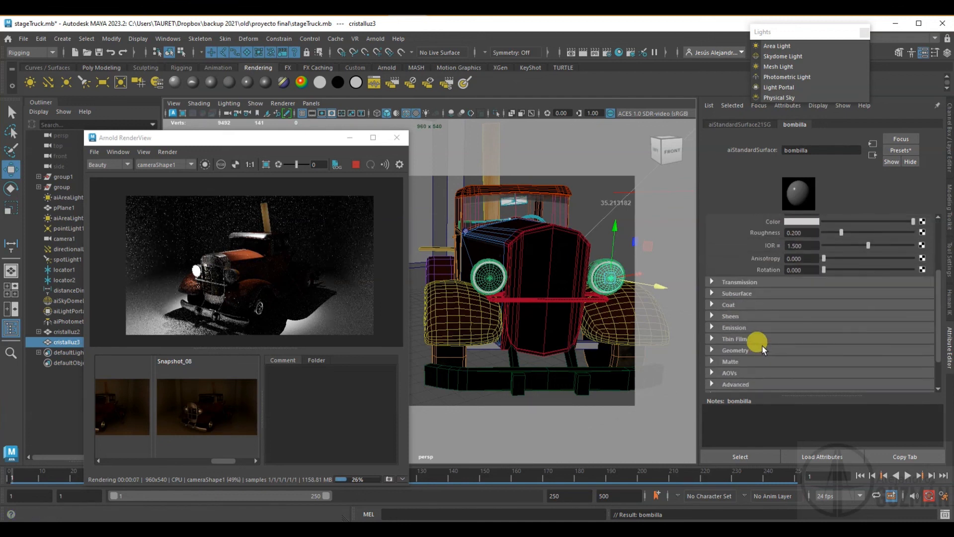
pyautogui.click(729, 327)
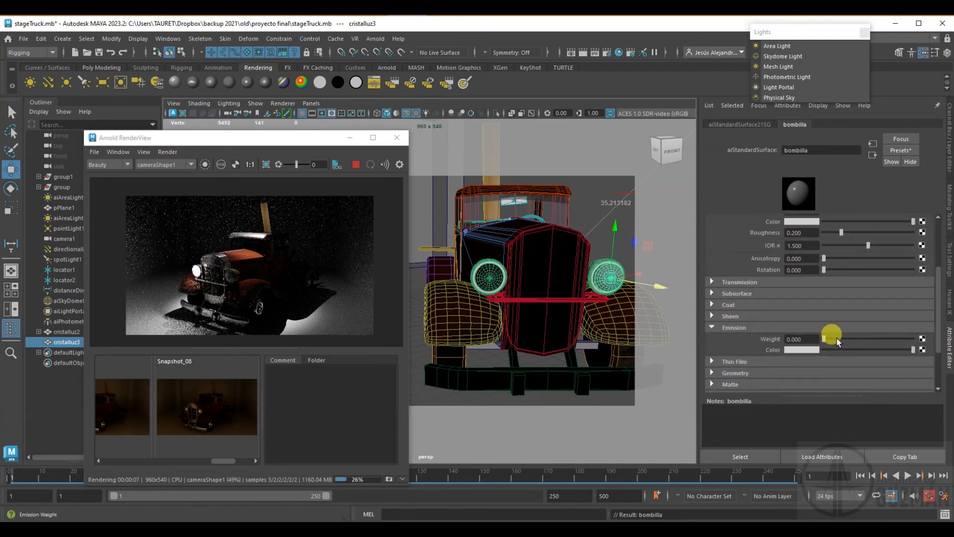
pyautogui.moveTo(825, 339); pyautogui.dragTo(912, 339)
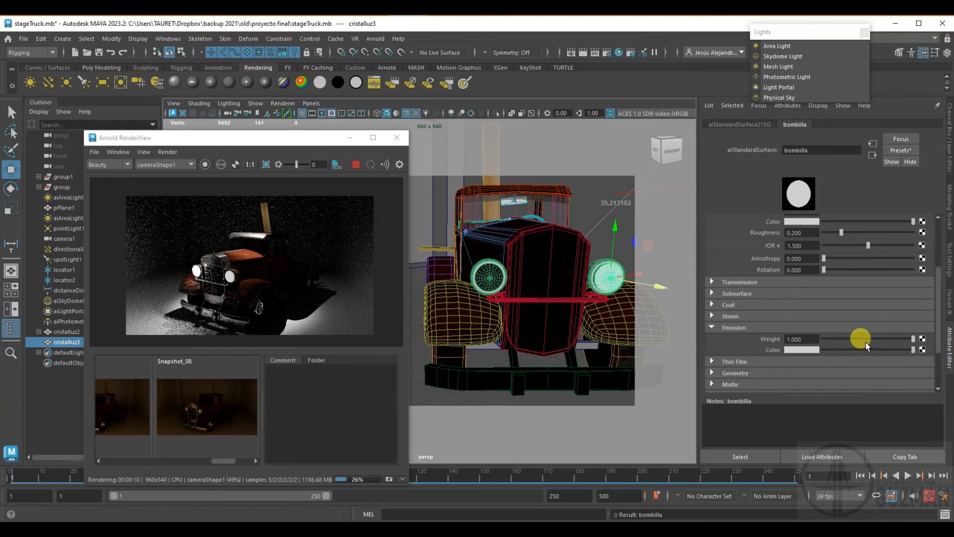
# Select the original headlight glass cristalluz and inspect its cromo2 material
pyautogui.click(481, 285)
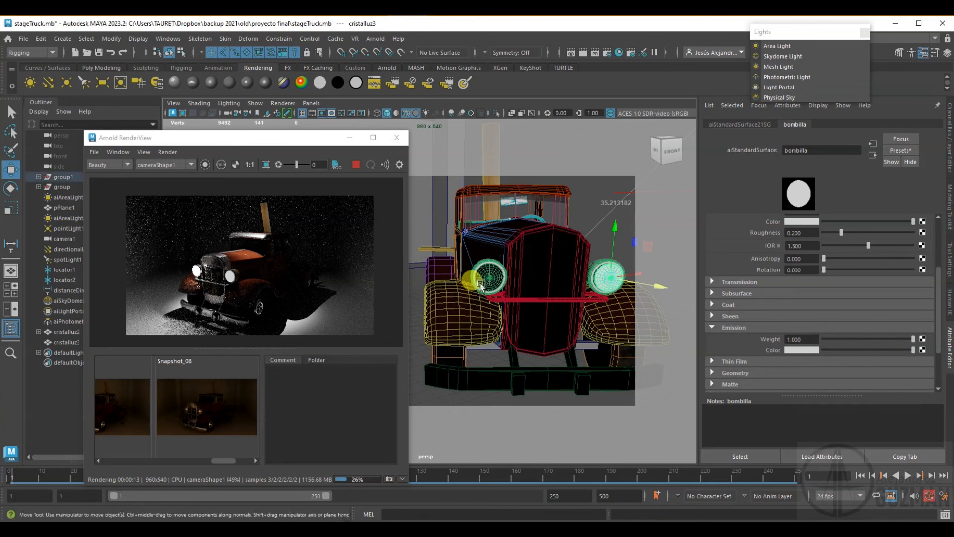
pyautogui.click(481, 285)
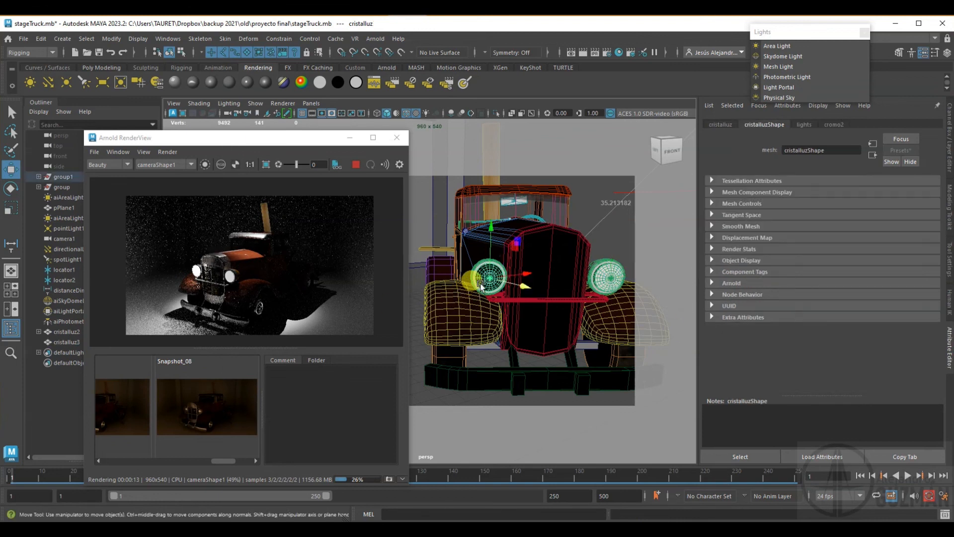
pyautogui.click(833, 125)
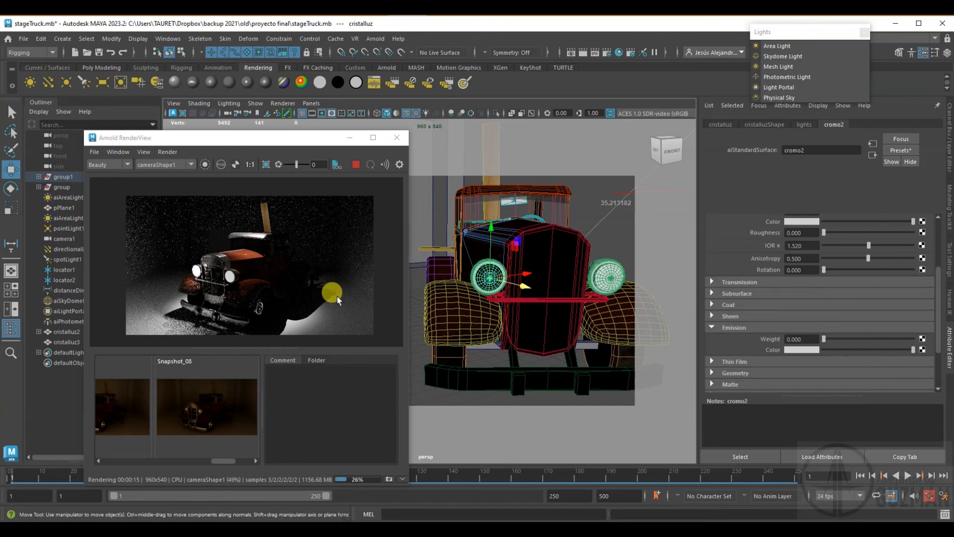
# Select the light under cristalluz2 and review its mesh light, shadow and visibility attributes
pyautogui.click(39, 332)
pyautogui.click(63, 342)
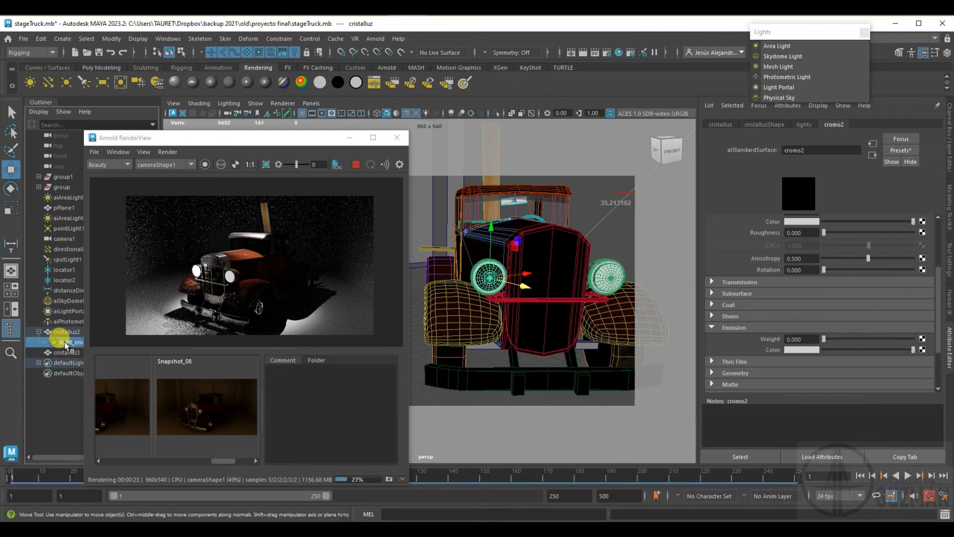
pyautogui.scroll(-2, 896, 302)
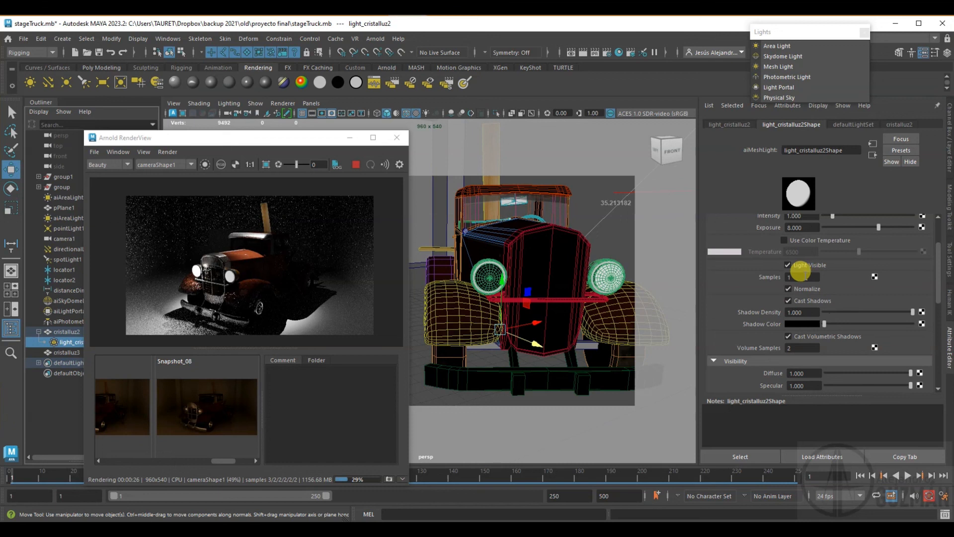
pyautogui.scroll(-1, 851, 312)
pyautogui.scroll(-2, 854, 317)
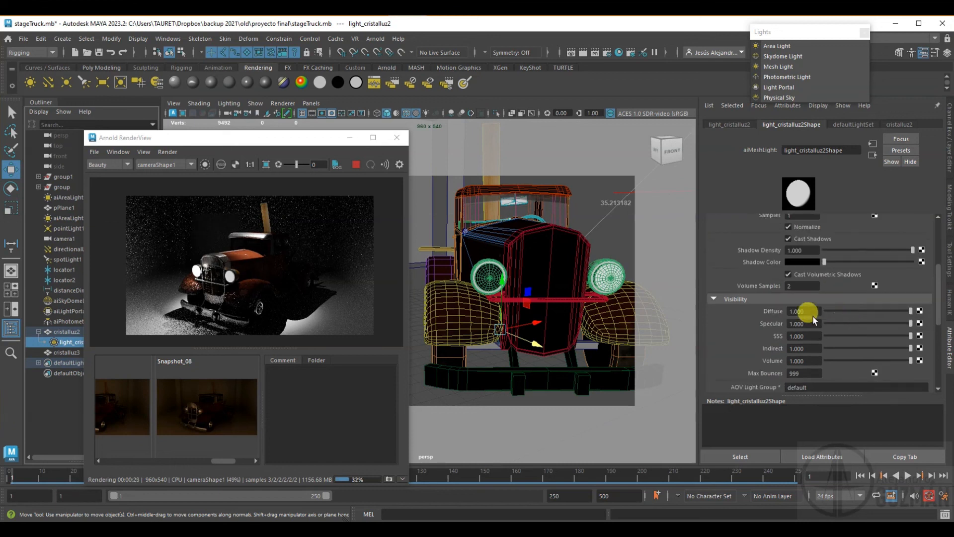
pyautogui.scroll(5, 827, 325)
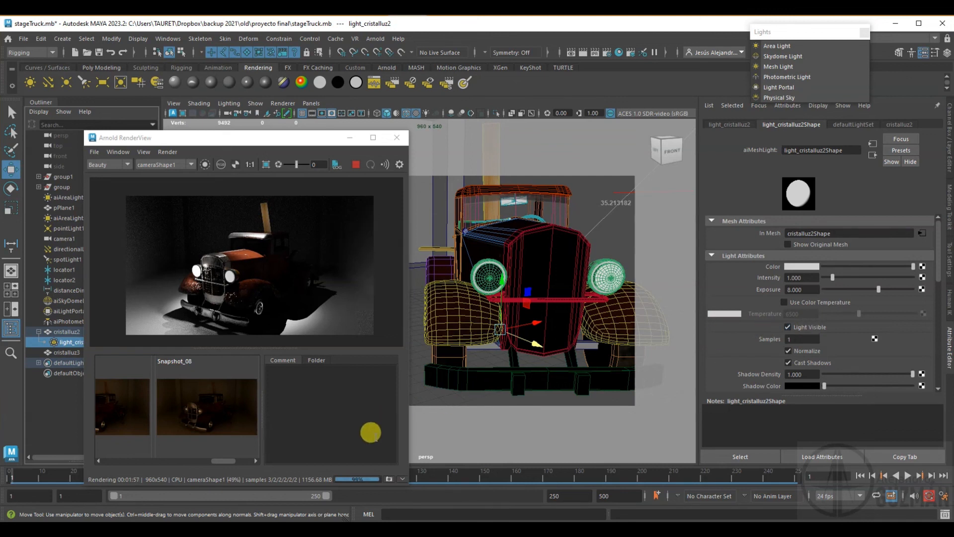
# Store a snapshot of the mesh light render and widen the Arnold RenderView to show more snapshots
pyautogui.click(389, 479)
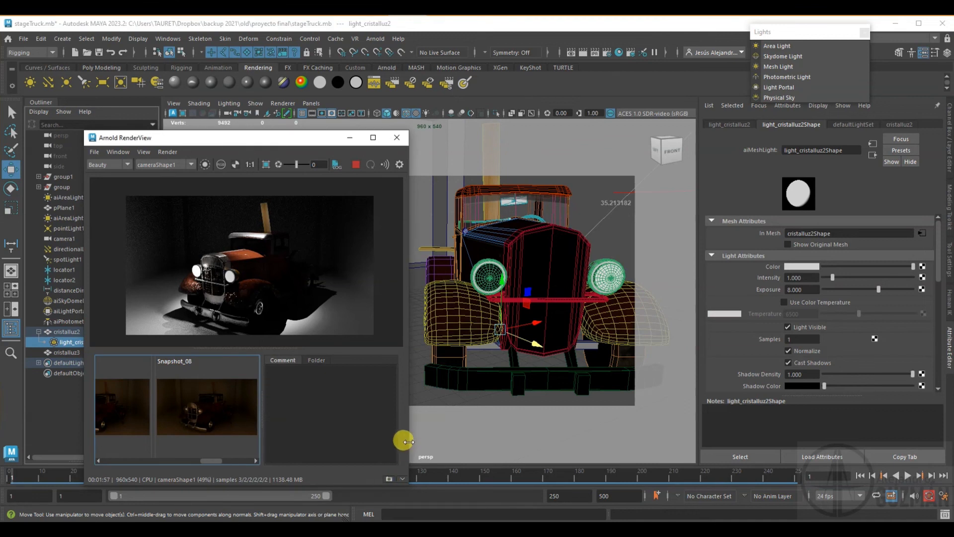
pyautogui.moveTo(408, 441); pyautogui.dragTo(874, 445)
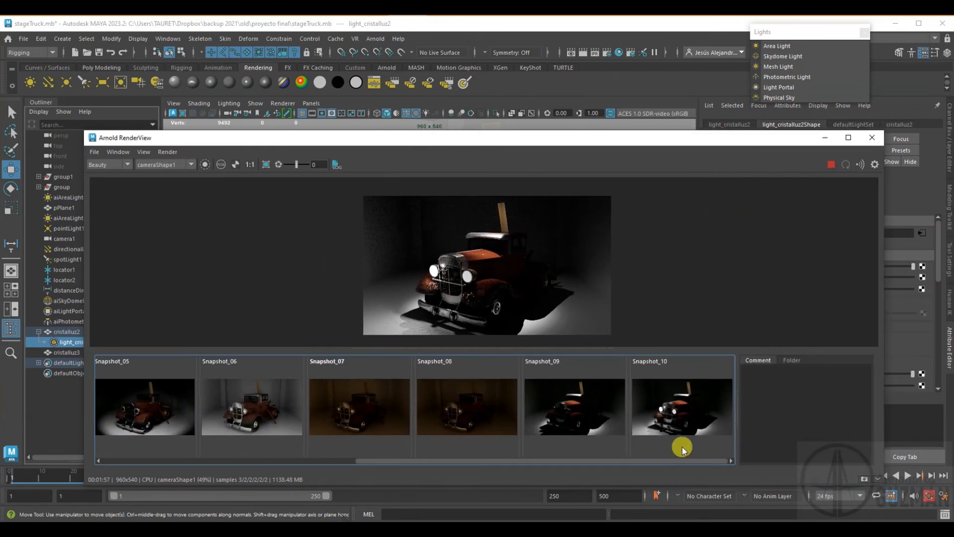
# Compare the stored render snapshots from Snapshot_01 through Snapshot_05, switching repeatedly between the first two
pyautogui.moveTo(549, 464); pyautogui.dragTo(223, 464)
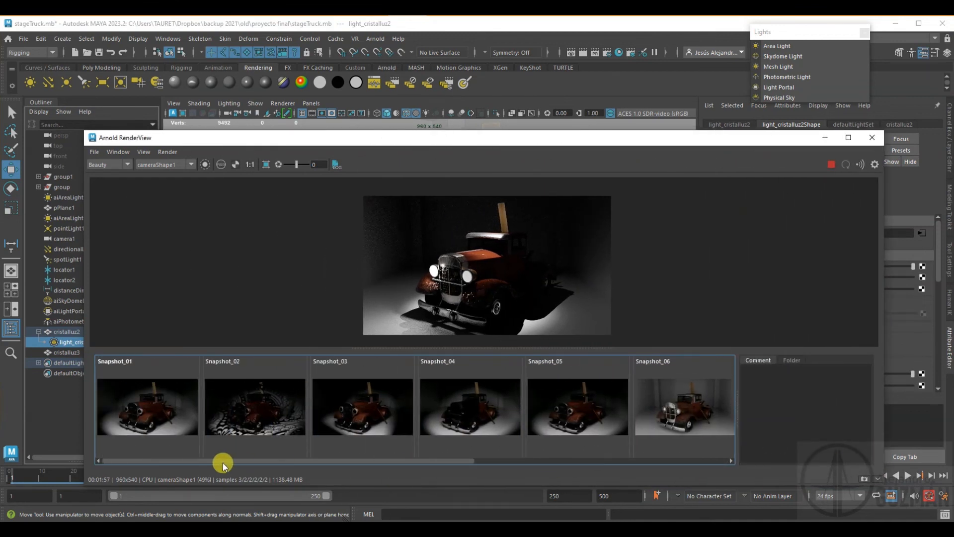
pyautogui.click(175, 413)
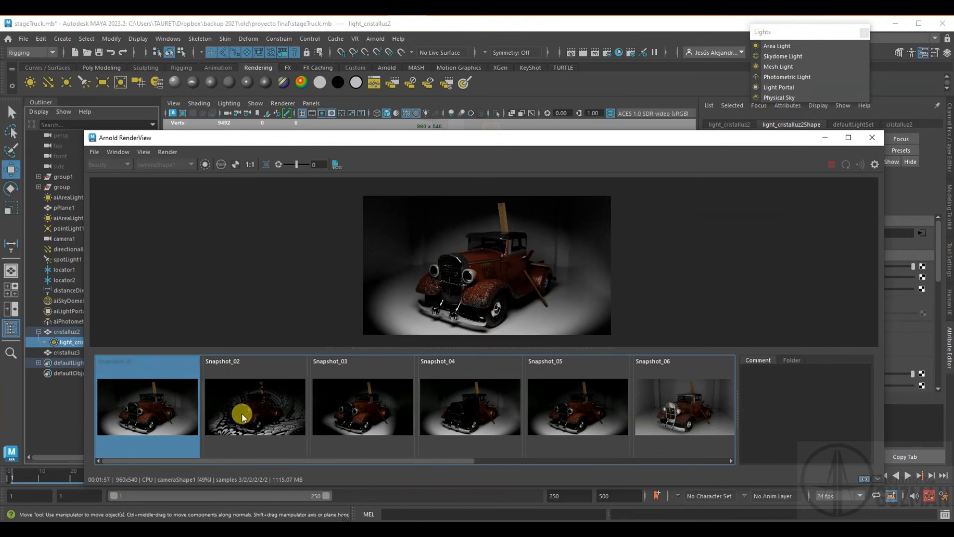
pyautogui.click(252, 413)
pyautogui.click(163, 413)
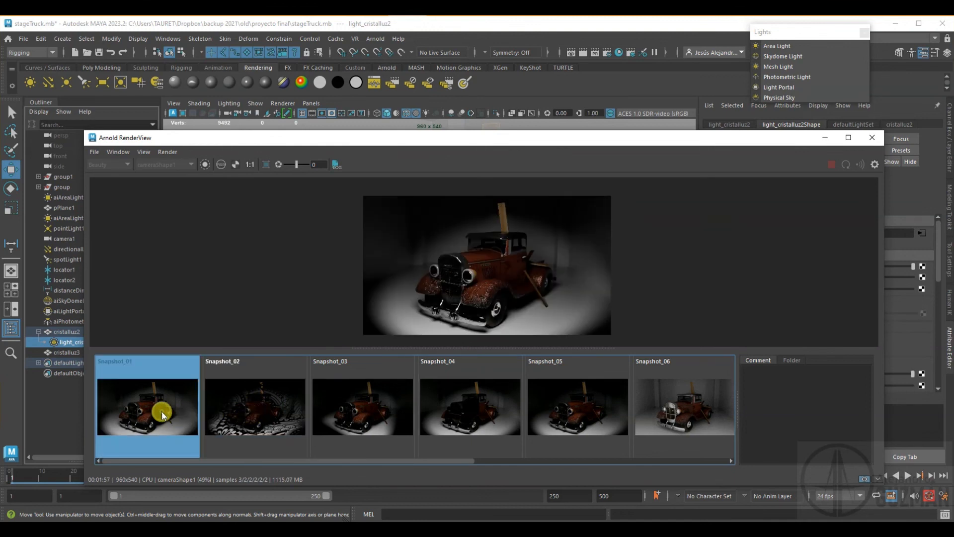
pyautogui.click(258, 419)
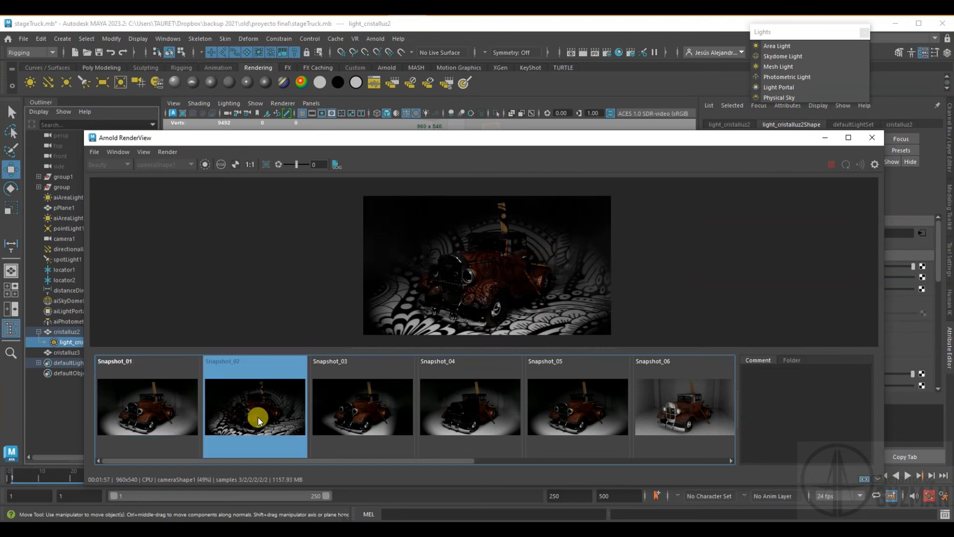
pyautogui.click(124, 410)
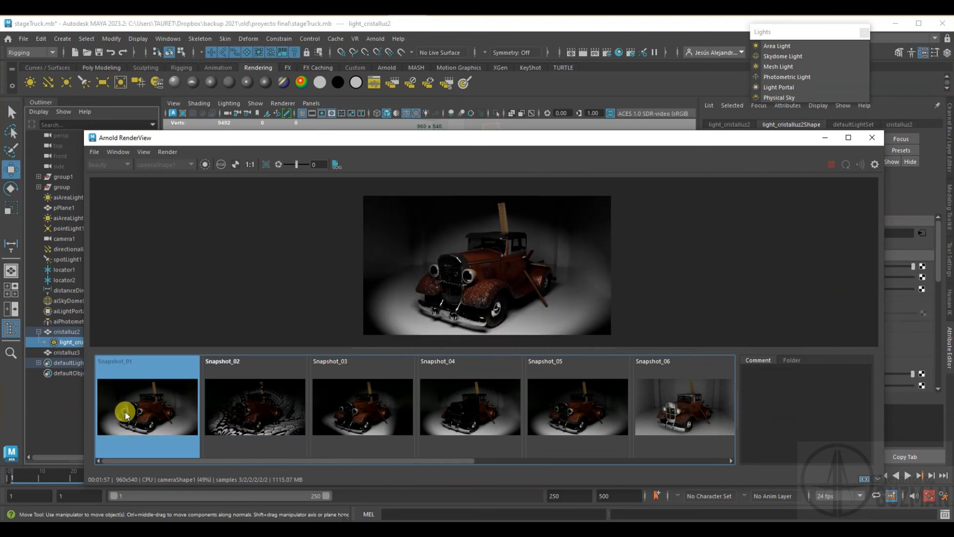
pyautogui.click(216, 412)
pyautogui.click(357, 410)
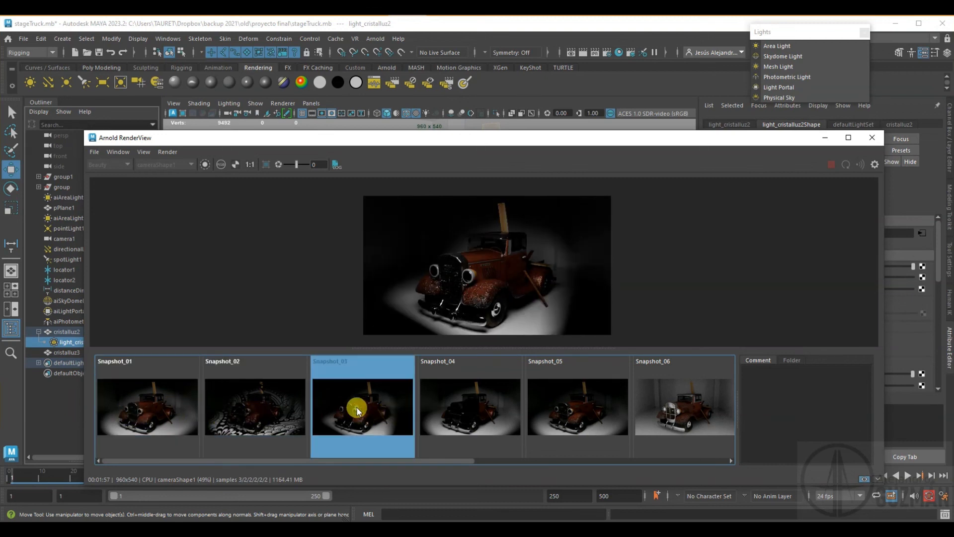
pyautogui.click(464, 410)
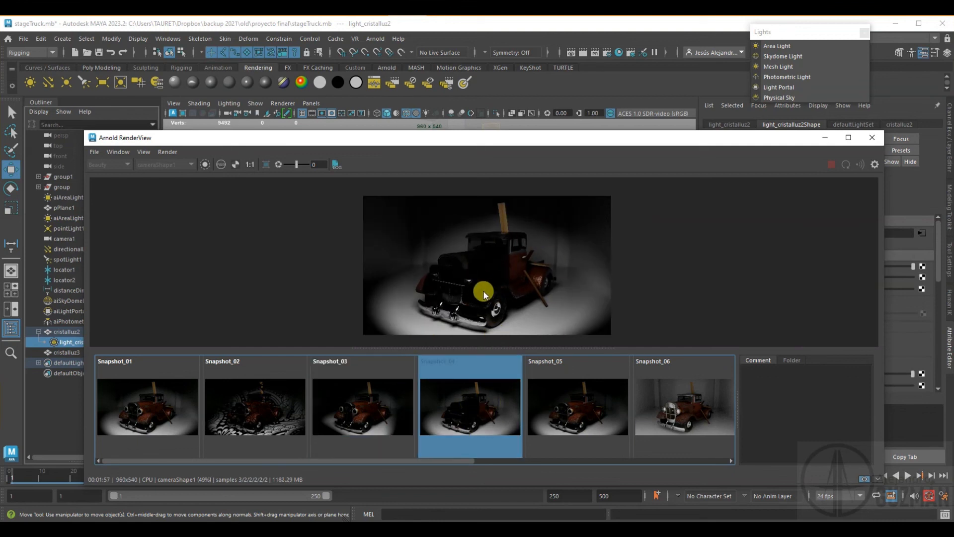
pyautogui.click(565, 394)
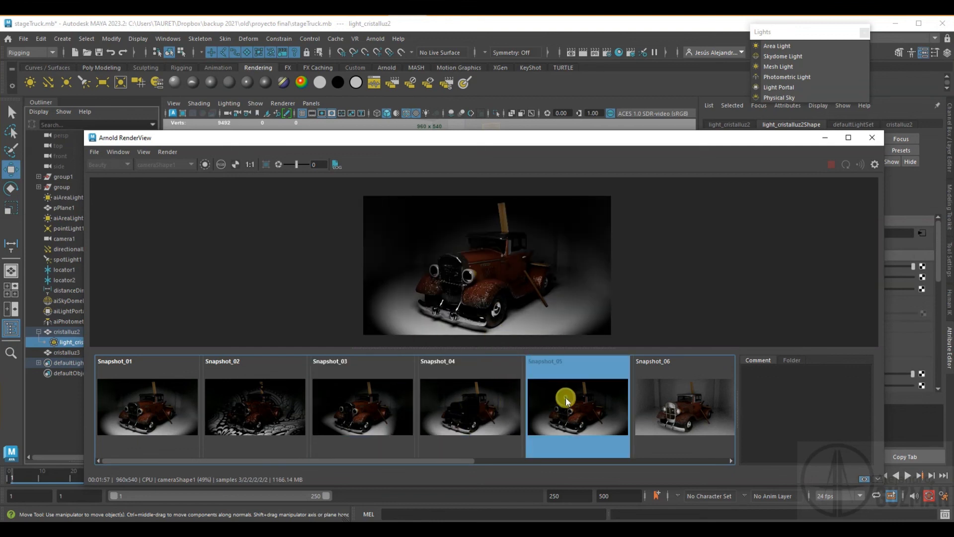
# Review the remaining stored render snapshots one by one, from Snapshot_06 through Snapshot_10
pyautogui.moveTo(422, 461); pyautogui.dragTo(576, 461)
pyautogui.click(404, 410)
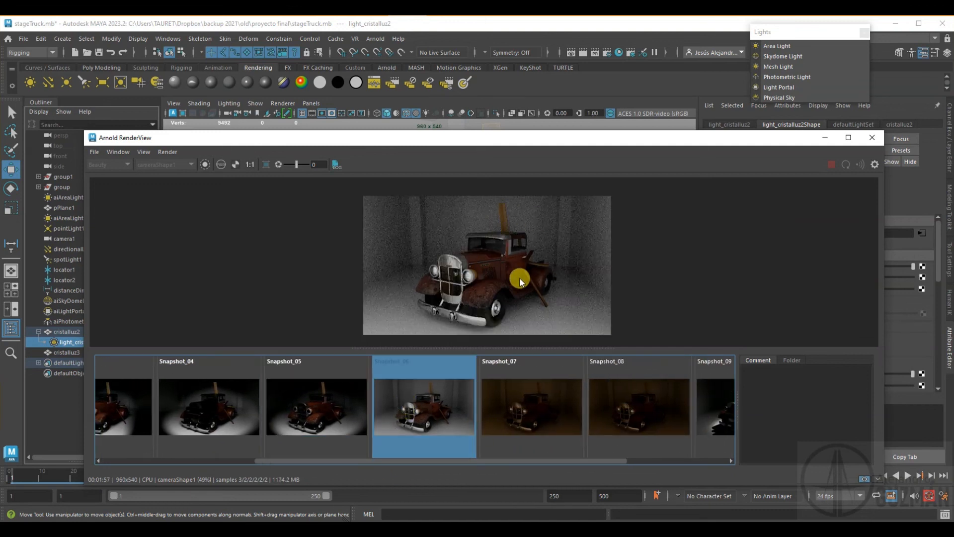
pyautogui.click(564, 390)
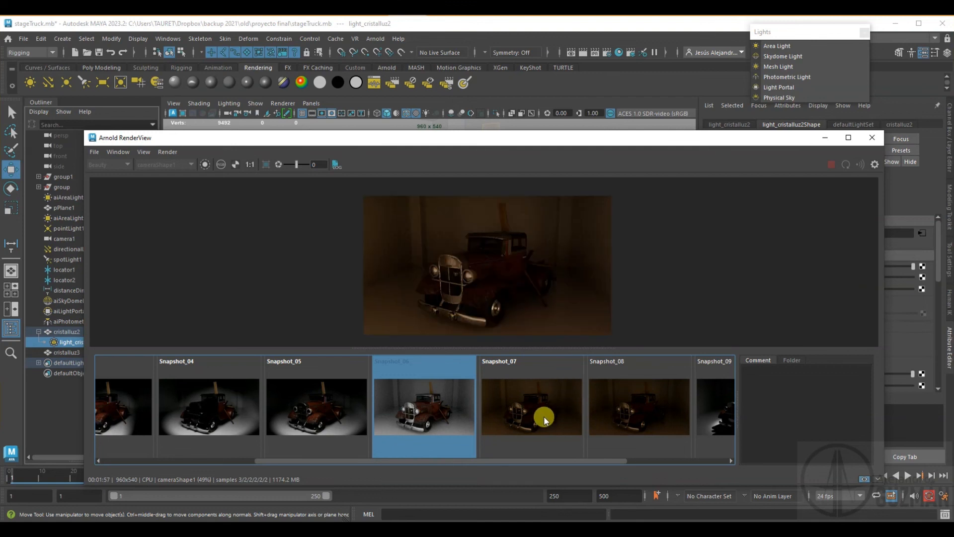
pyautogui.moveTo(485, 467); pyautogui.dragTo(592, 447)
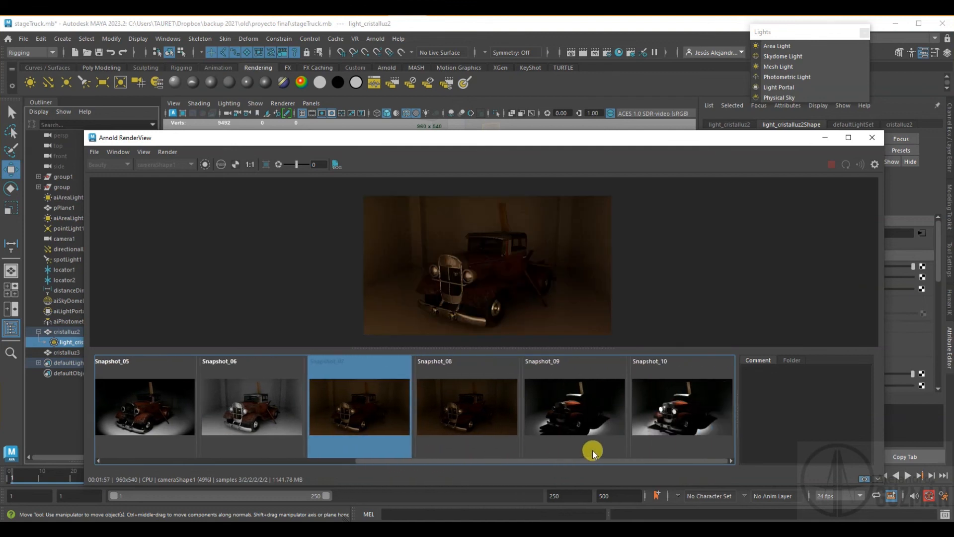
pyautogui.click(484, 415)
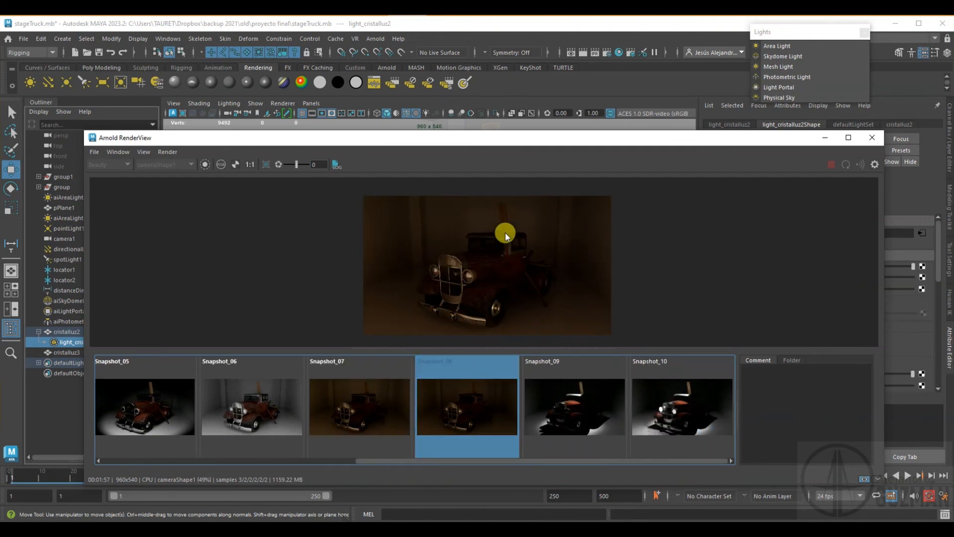
pyautogui.click(574, 405)
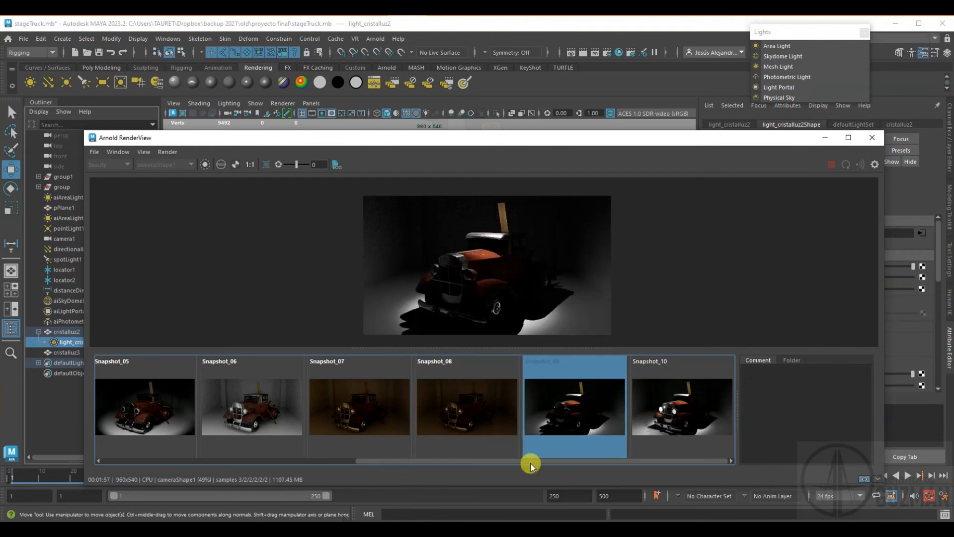
pyautogui.click(658, 416)
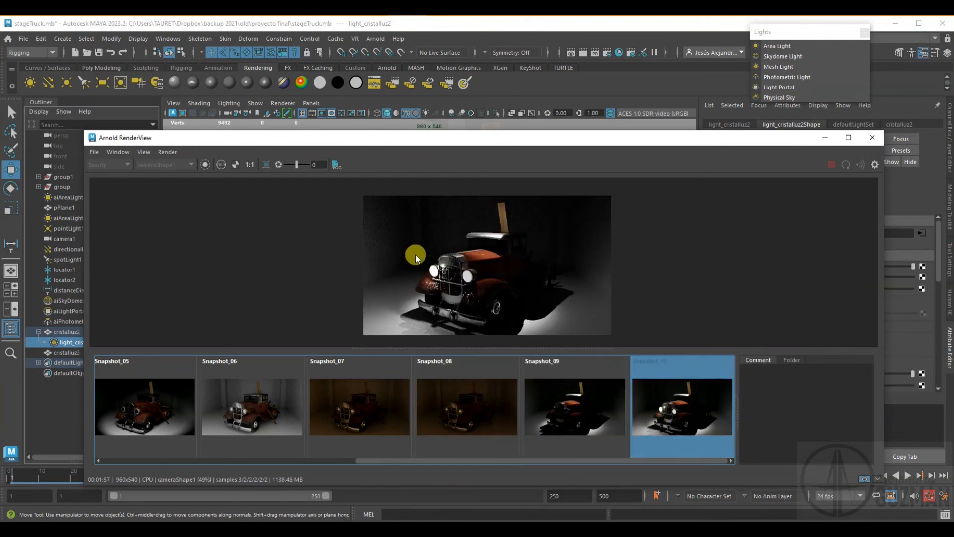